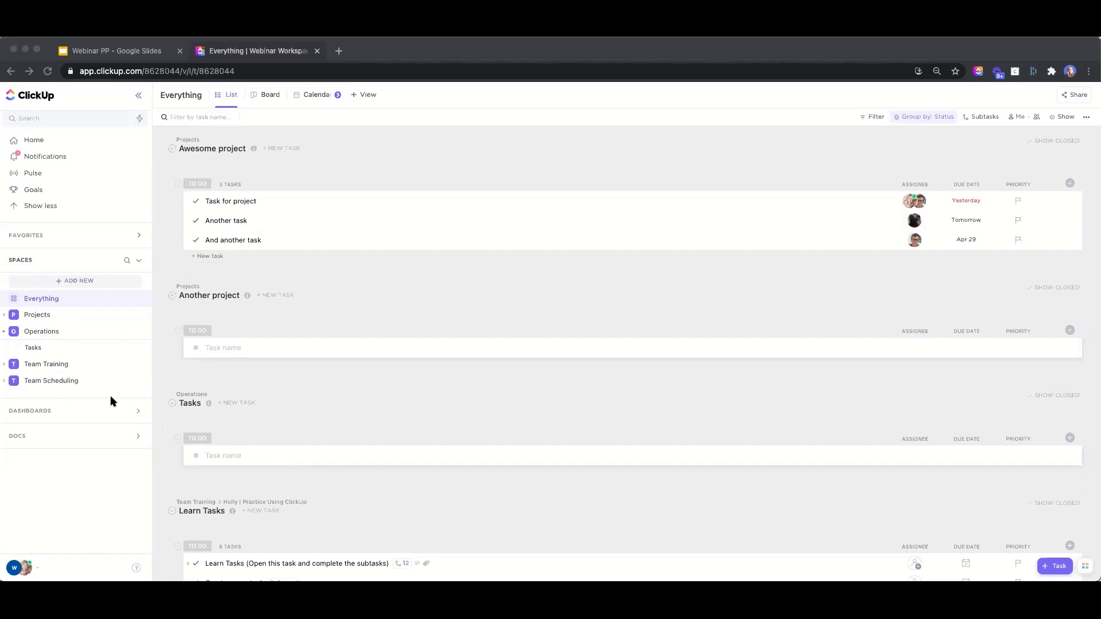
# Focus the browser and expand the Projects space to reveal Awesome project and Another project
pyautogui.click(5, 315)
pyautogui.click(6, 316)
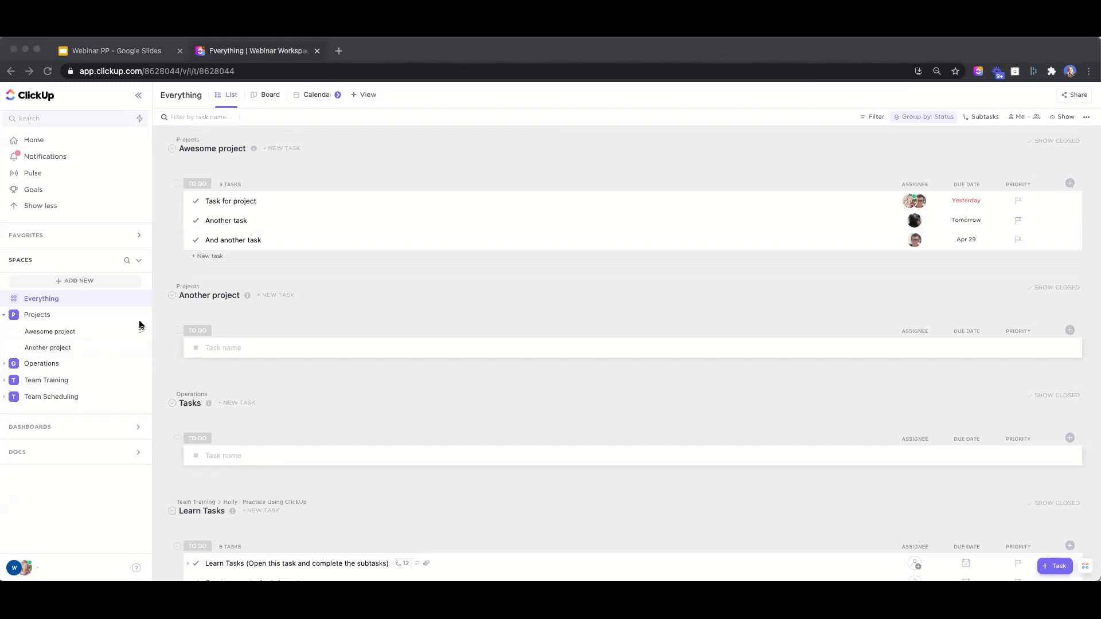
# Open the Awesome project list under Projects to show its three to-do tasks
pyautogui.click(48, 332)
pyautogui.click(64, 334)
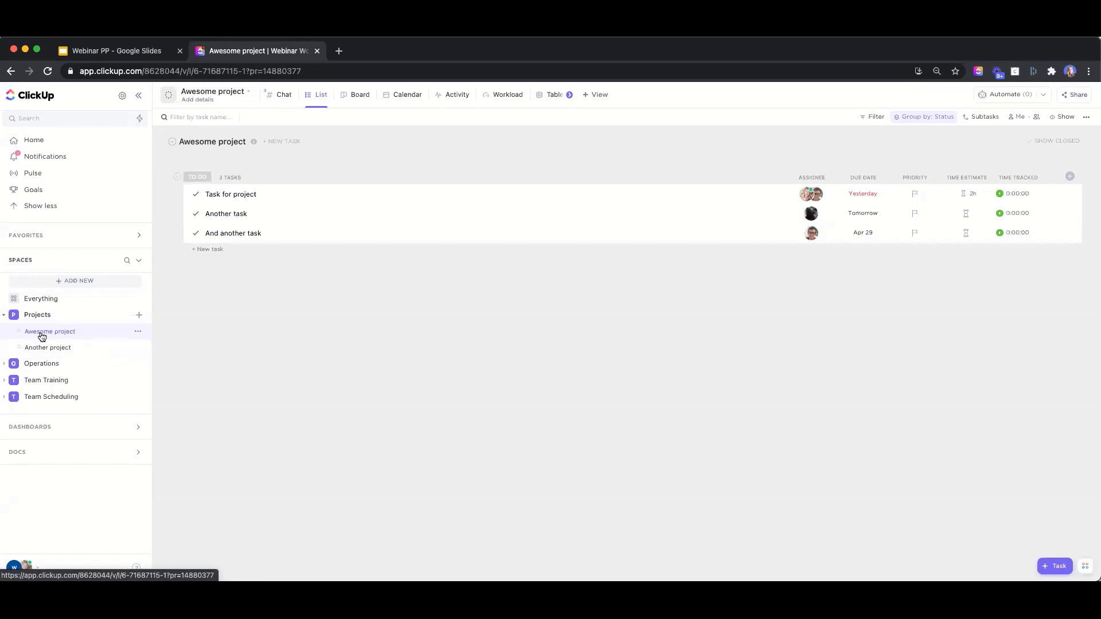
# Start a new folder in the Projects space named 'Project Type'
pyautogui.click(138, 316)
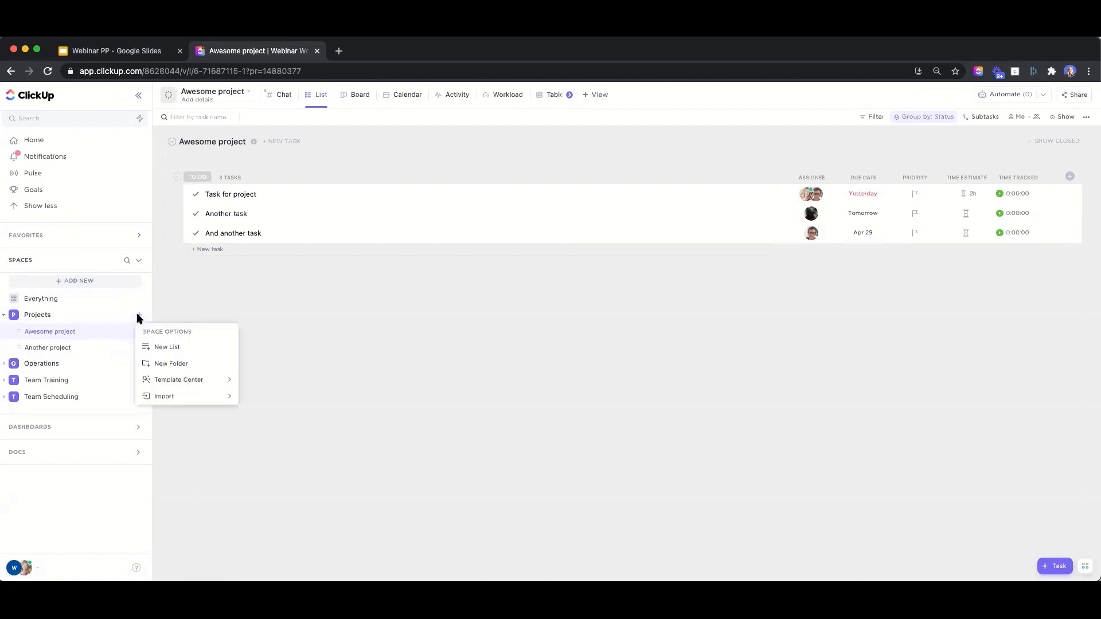
pyautogui.click(178, 367)
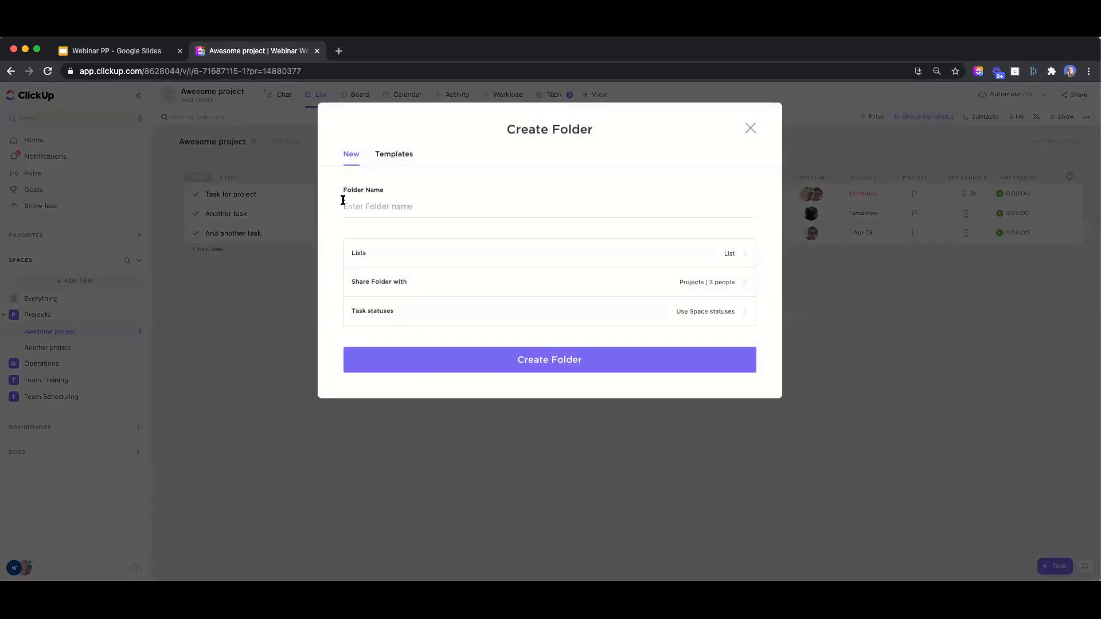
pyautogui.write('Project Type')
# Replace the default placeholder list with 'AWESOME LIST' and create the folder
pyautogui.click(456, 259)
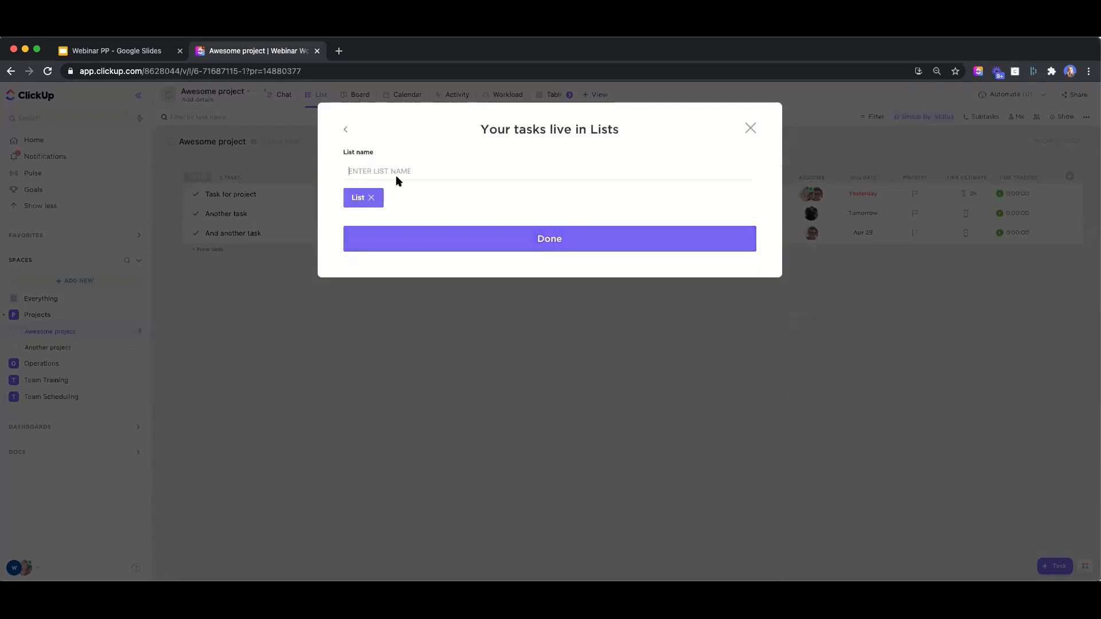
pyautogui.click(371, 198)
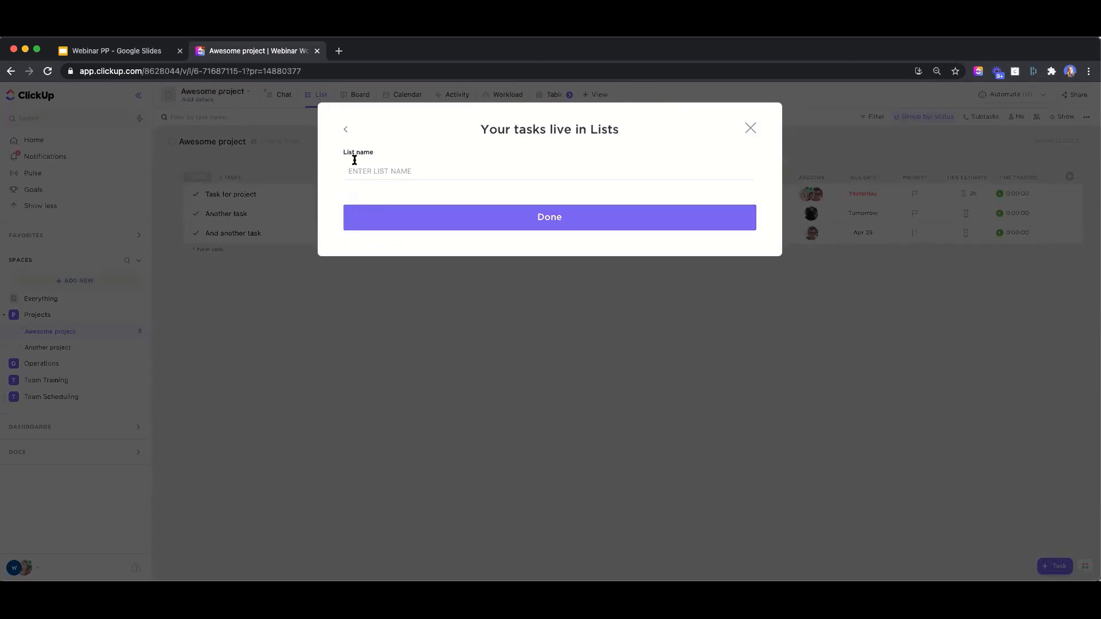
pyautogui.click(395, 226)
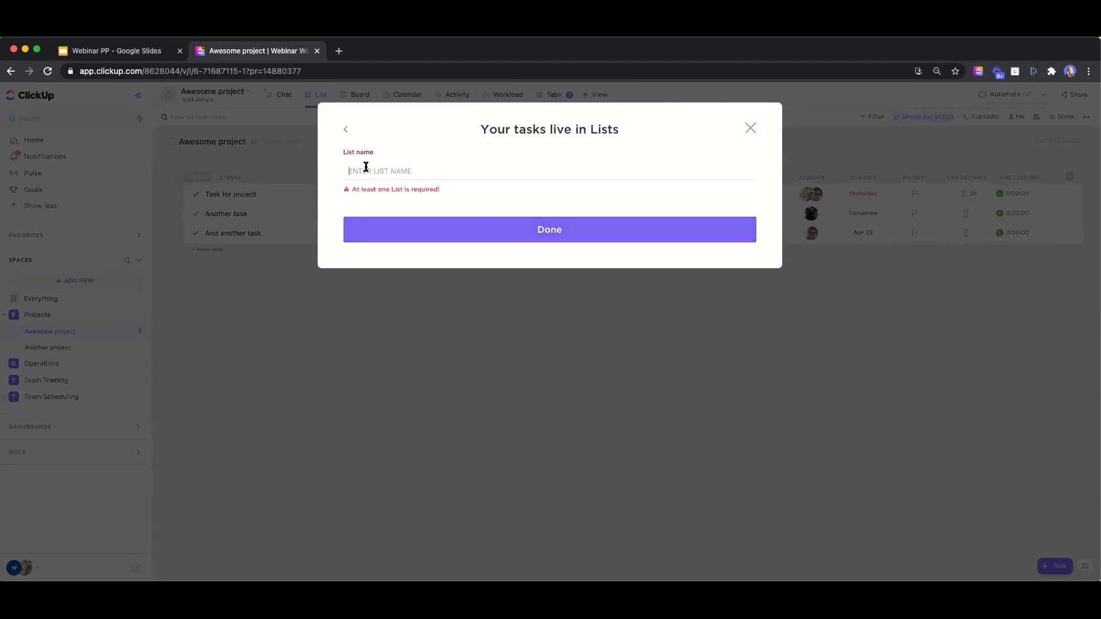
pyautogui.write('AWESOME LIST')
pyautogui.press('Return')
pyautogui.click(397, 238)
pyautogui.click(486, 357)
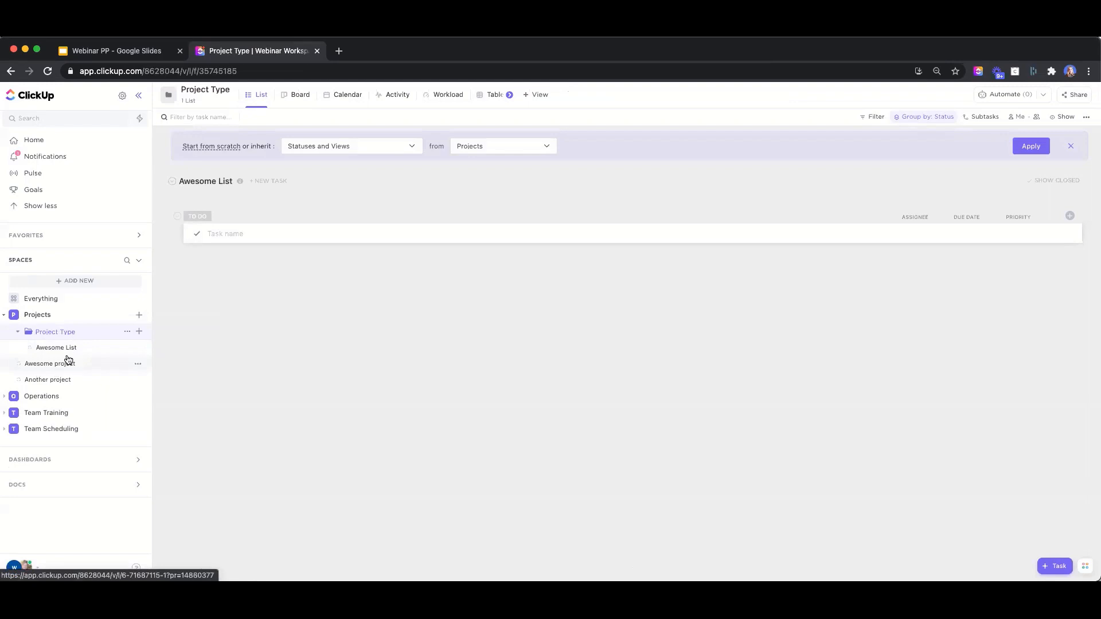
# Move Awesome project into the Project Type folder and open the list
pyautogui.moveTo(29, 367); pyautogui.dragTo(64, 335)
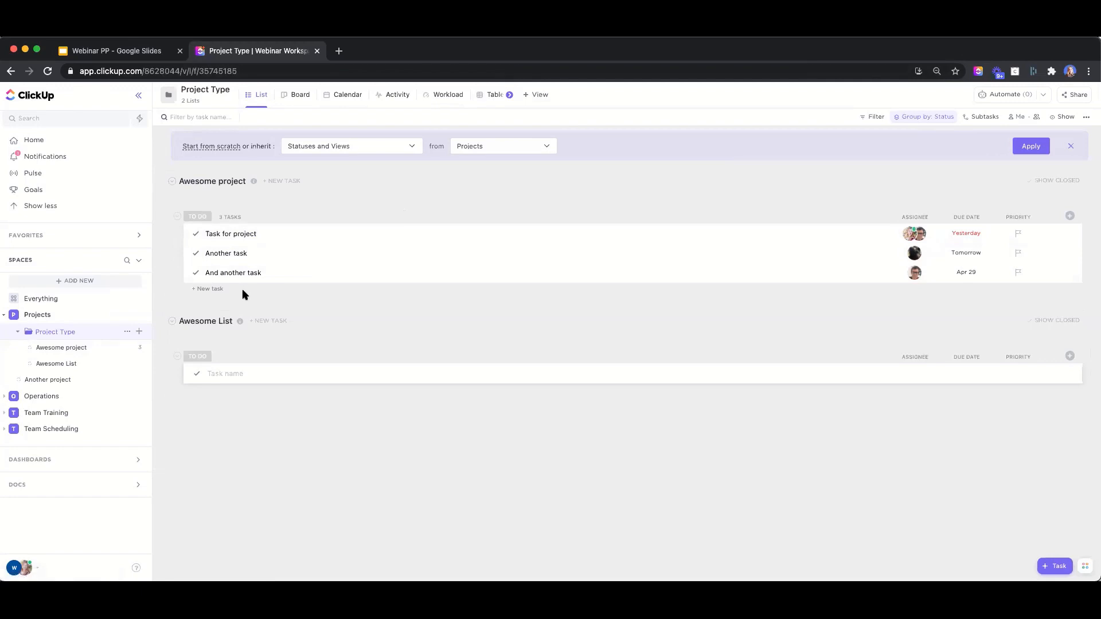
pyautogui.click(60, 351)
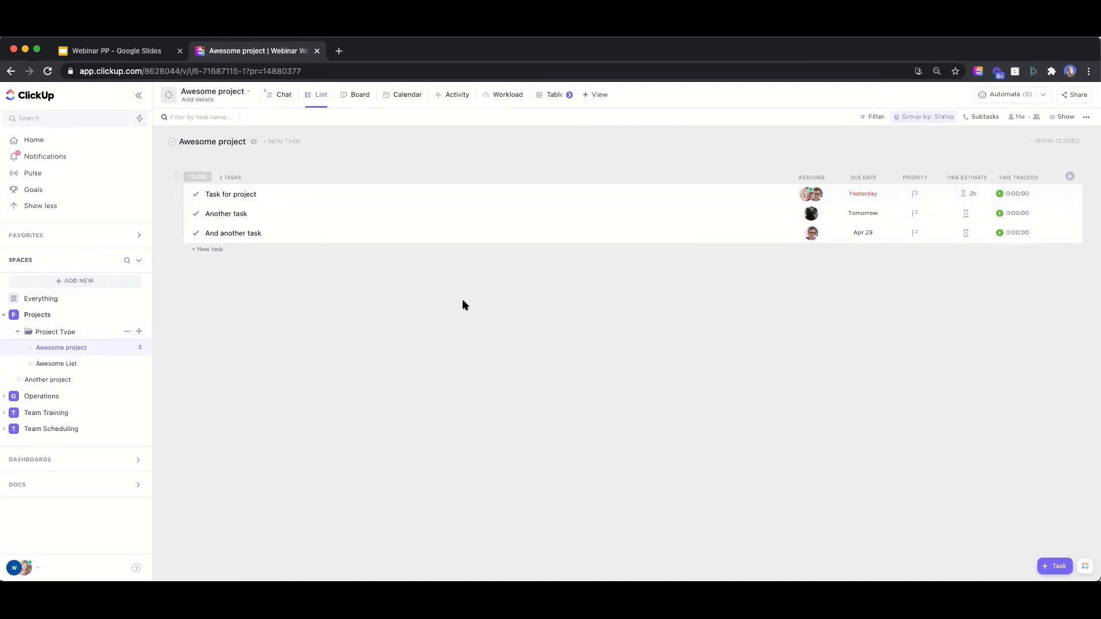
# Mark 'Task for project' complete and return to the Awesome project list
pyautogui.click(231, 196)
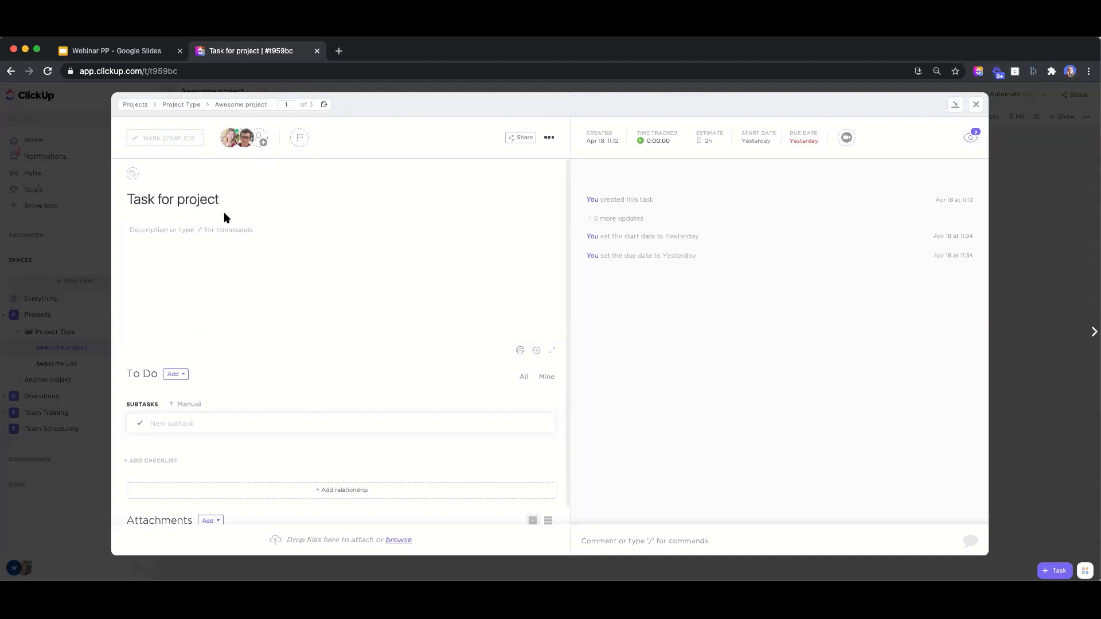
pyautogui.click(151, 143)
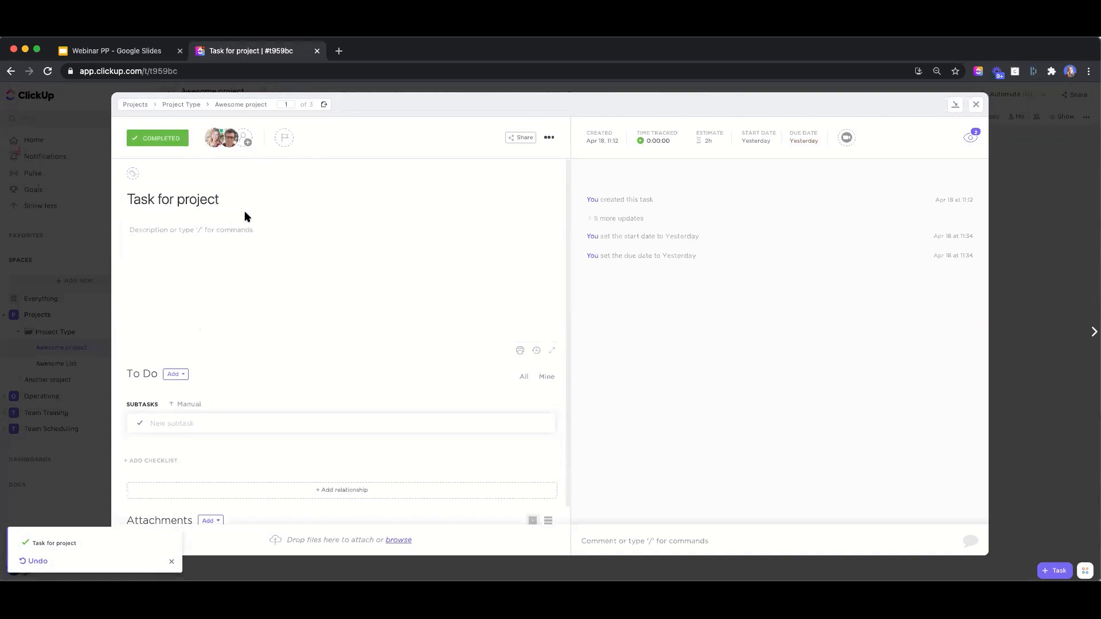
pyautogui.click(86, 253)
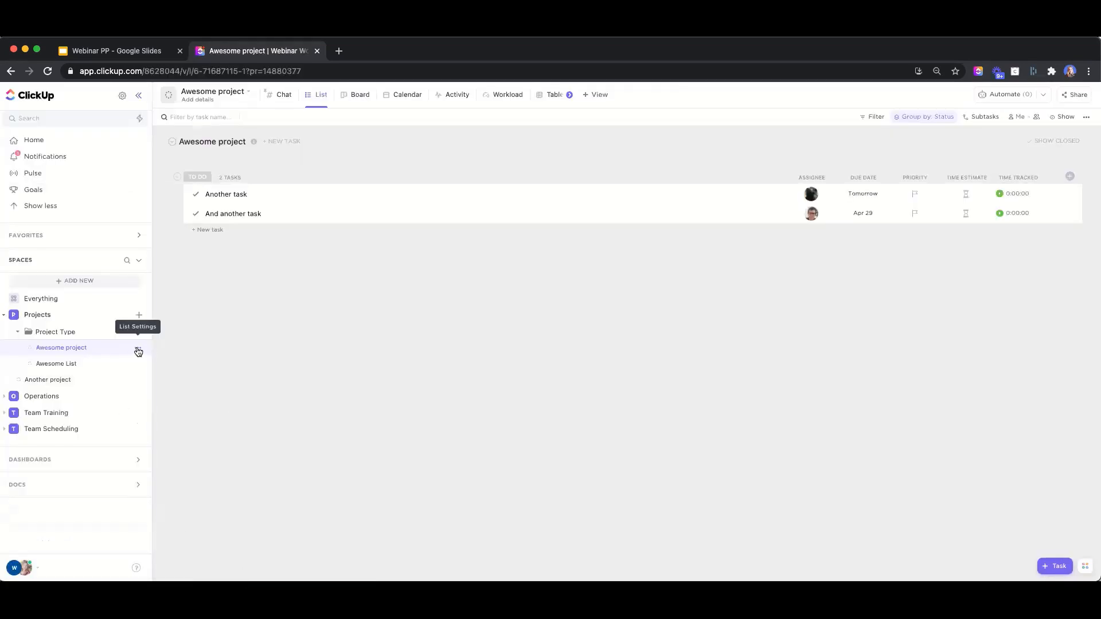
# Switch Awesome project's list statuses to Custom
pyautogui.click(138, 351)
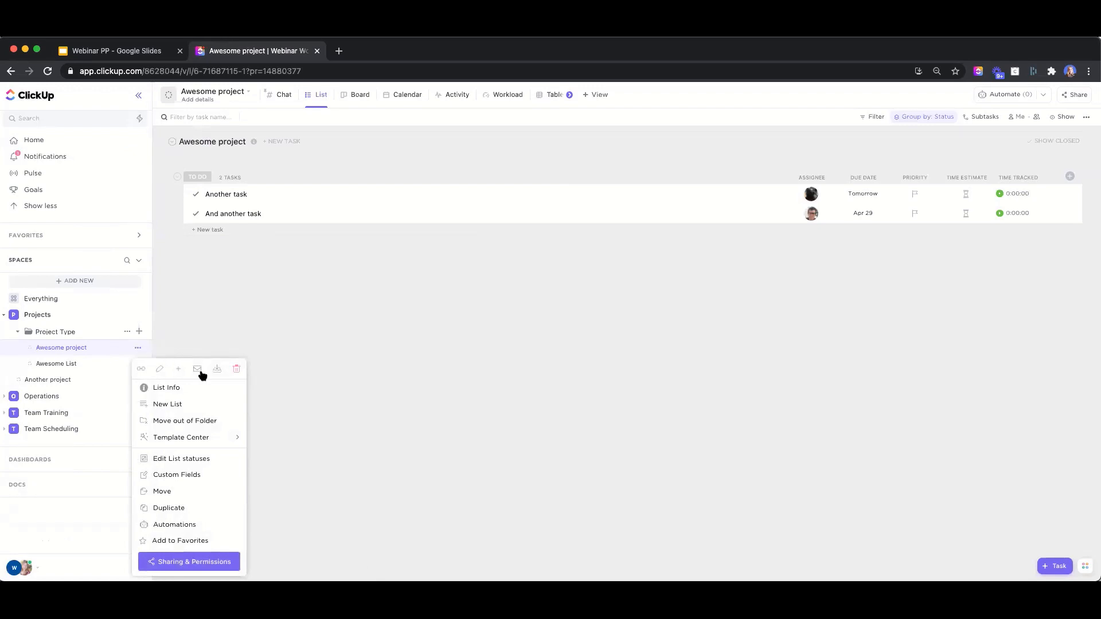
pyautogui.click(182, 459)
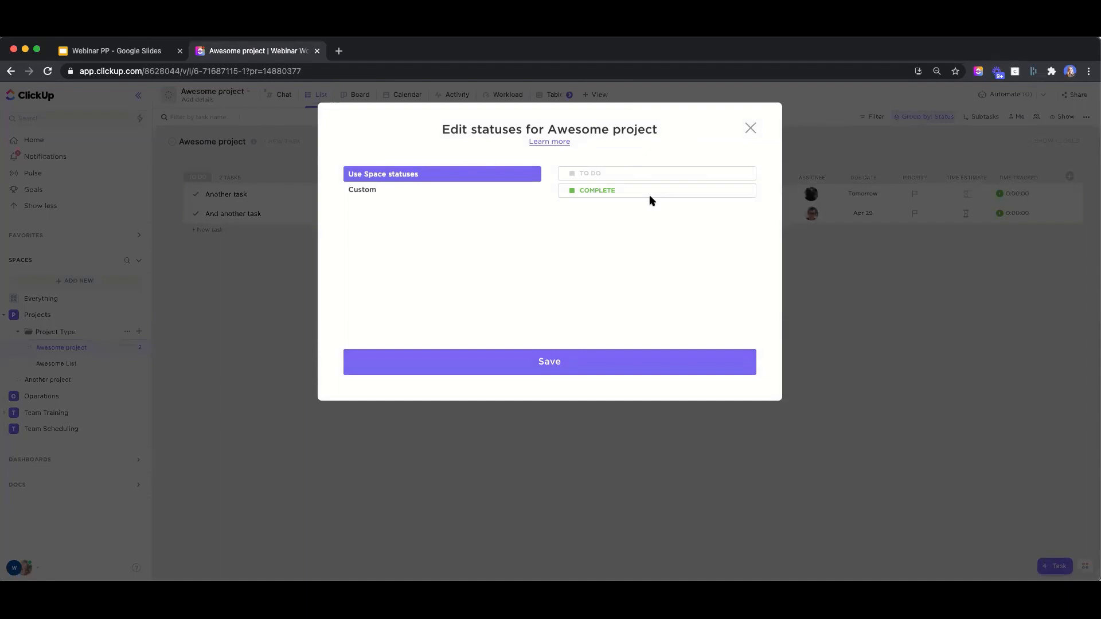
pyautogui.click(366, 195)
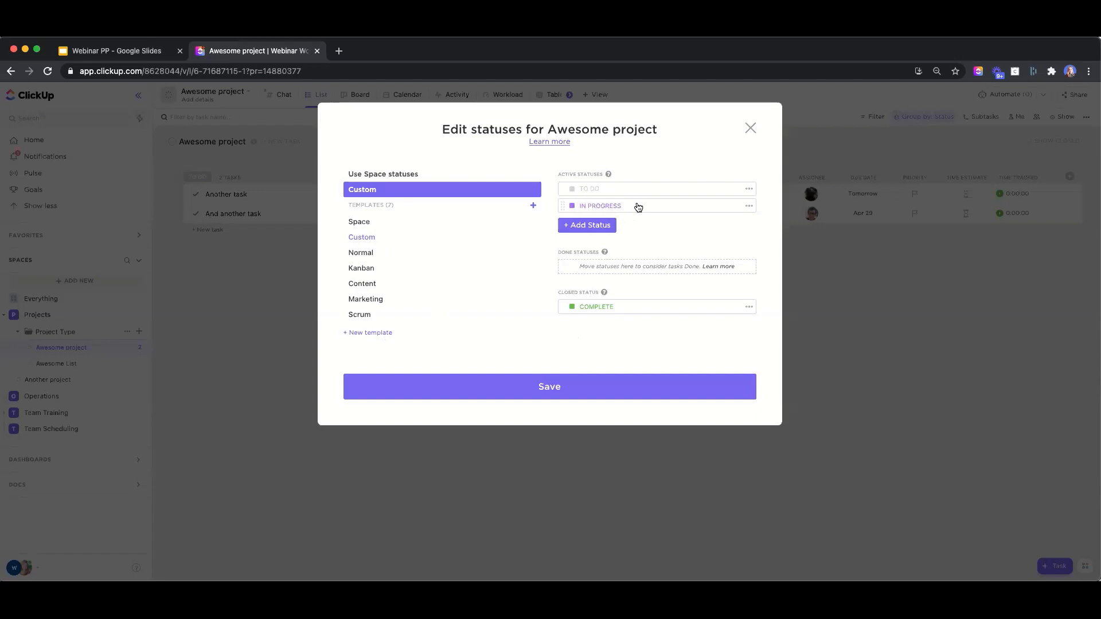
# Add an IN REVIEW status after IN PROGRESS and save the statuses
pyautogui.click(591, 225)
pyautogui.write('IN REVIEW')
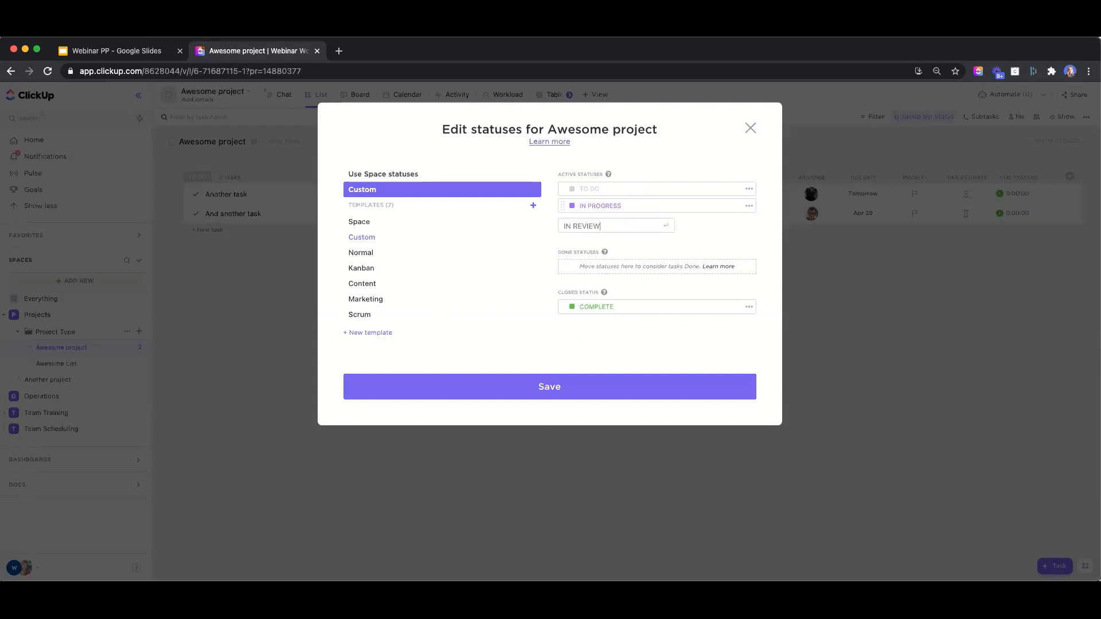
pyautogui.press('Return')
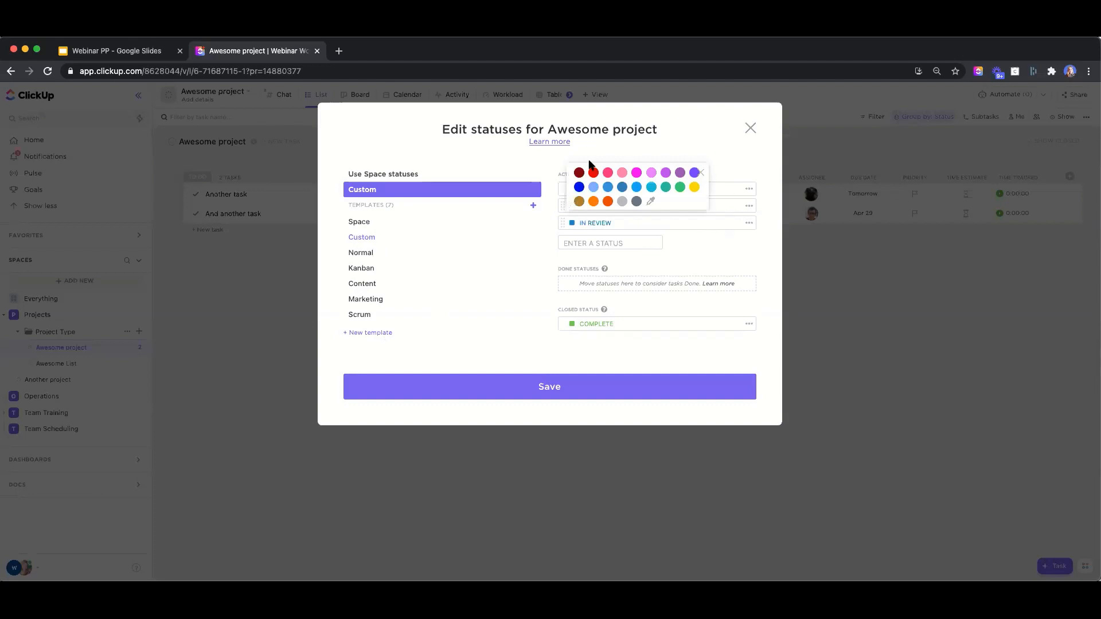
pyautogui.click(698, 242)
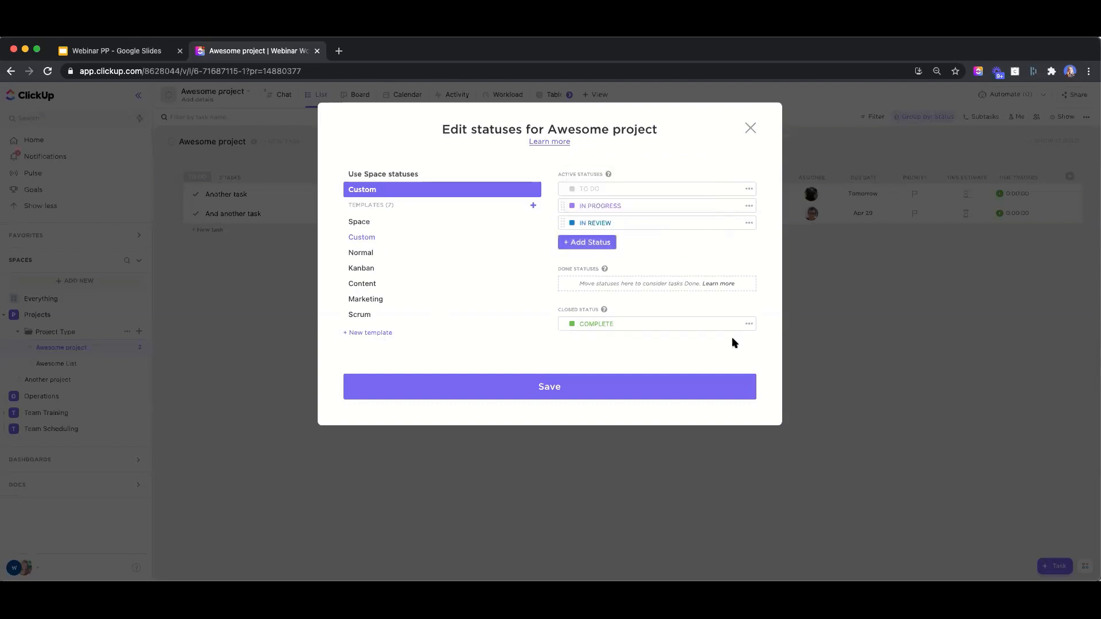
pyautogui.click(571, 400)
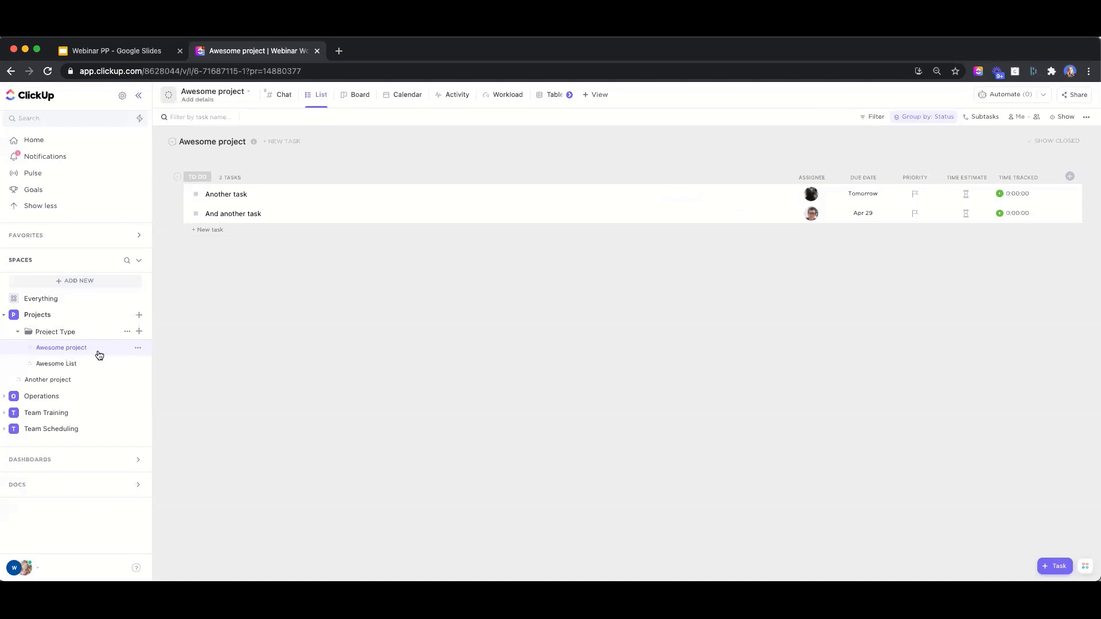
# Refresh the page and set Another task's status to IN PROGRESS
pyautogui.click(196, 195)
pyautogui.click(48, 71)
pyautogui.click(195, 196)
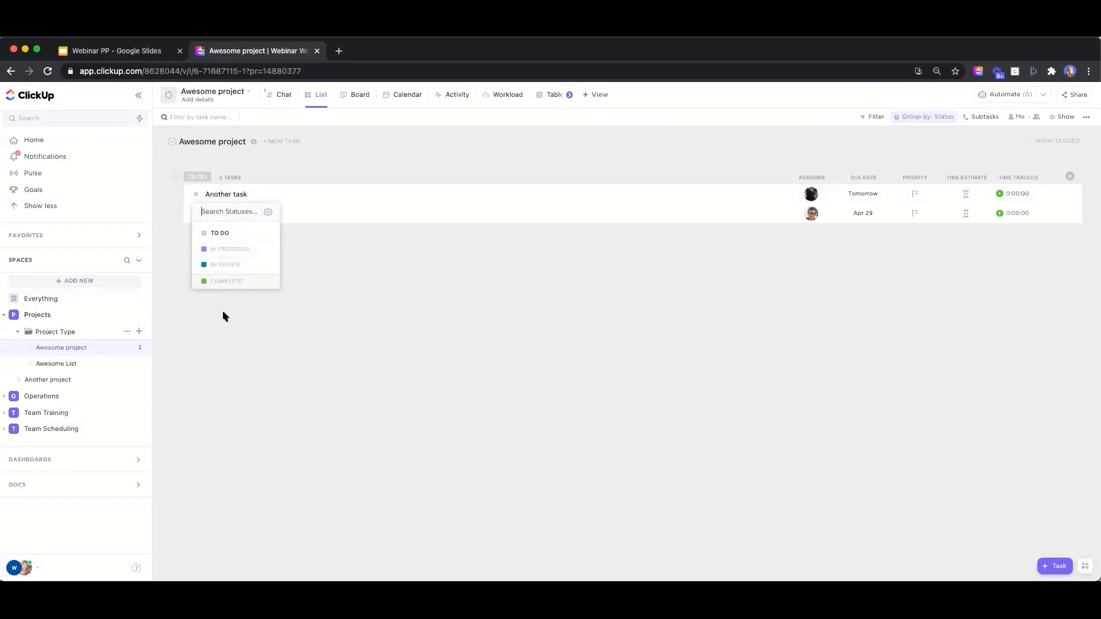
pyautogui.click(242, 252)
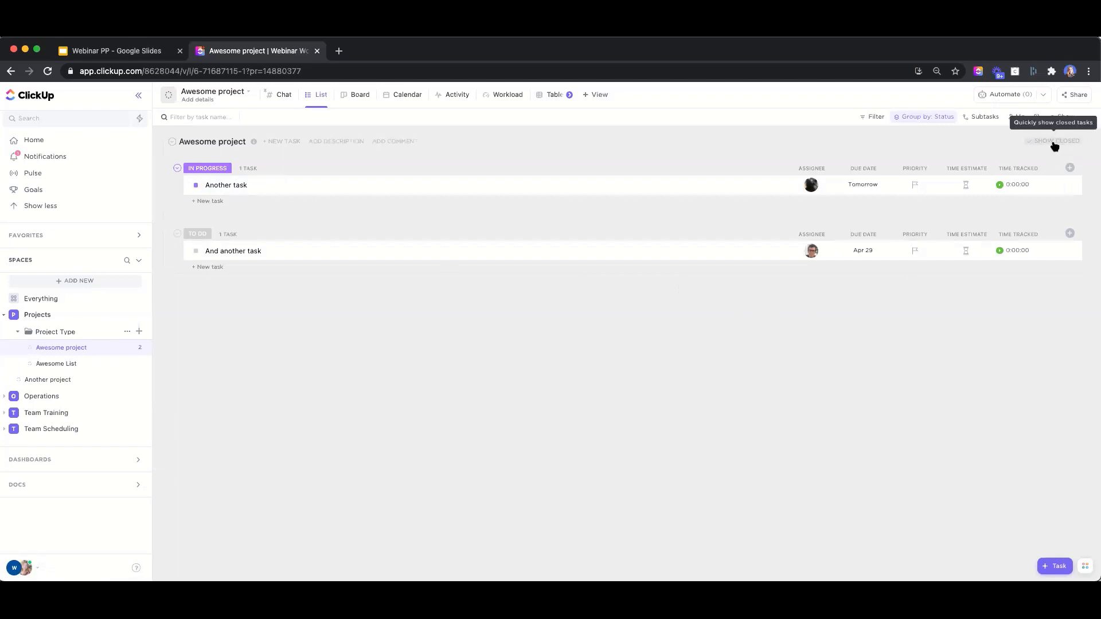
# Show closed tasks and order the status groups TO DO, IN PROGRESS, COMPLETE
pyautogui.click(1053, 141)
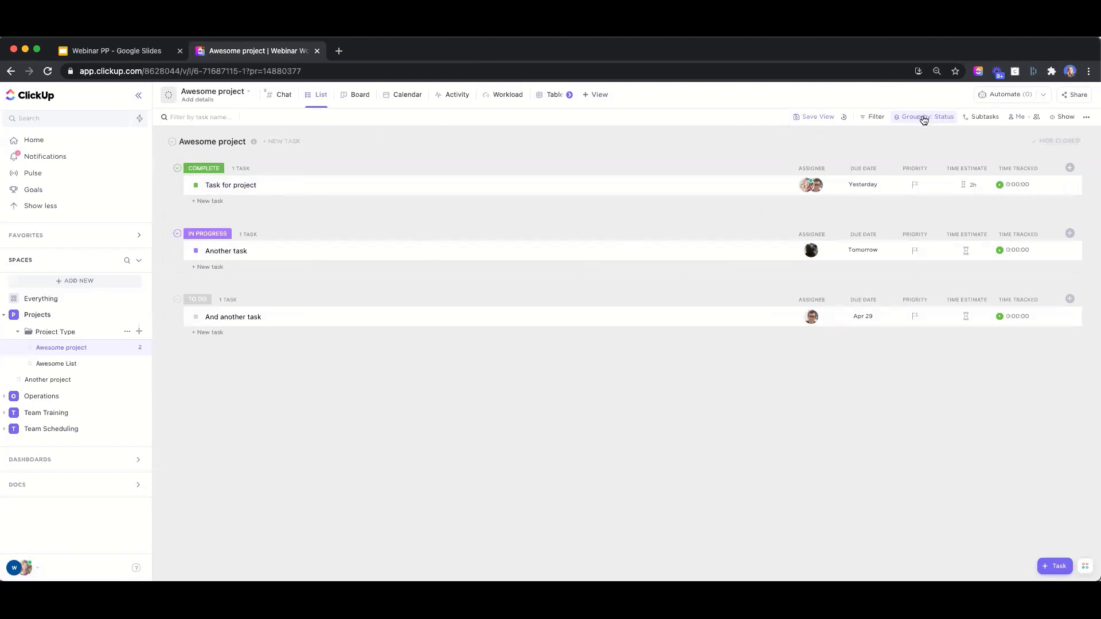
pyautogui.click(923, 119)
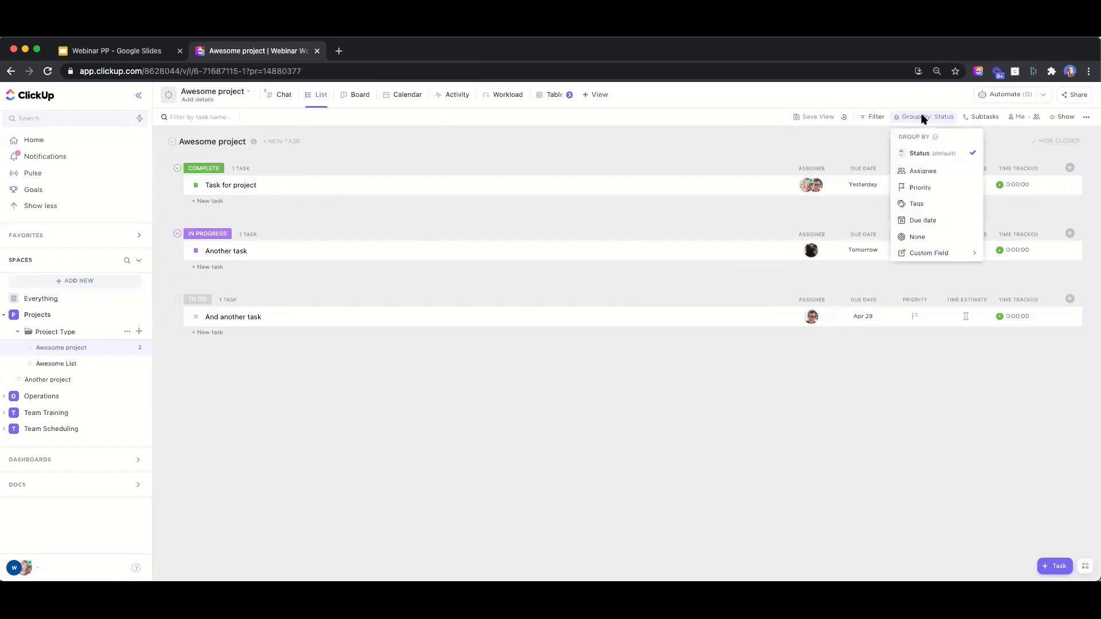
pyautogui.click(904, 154)
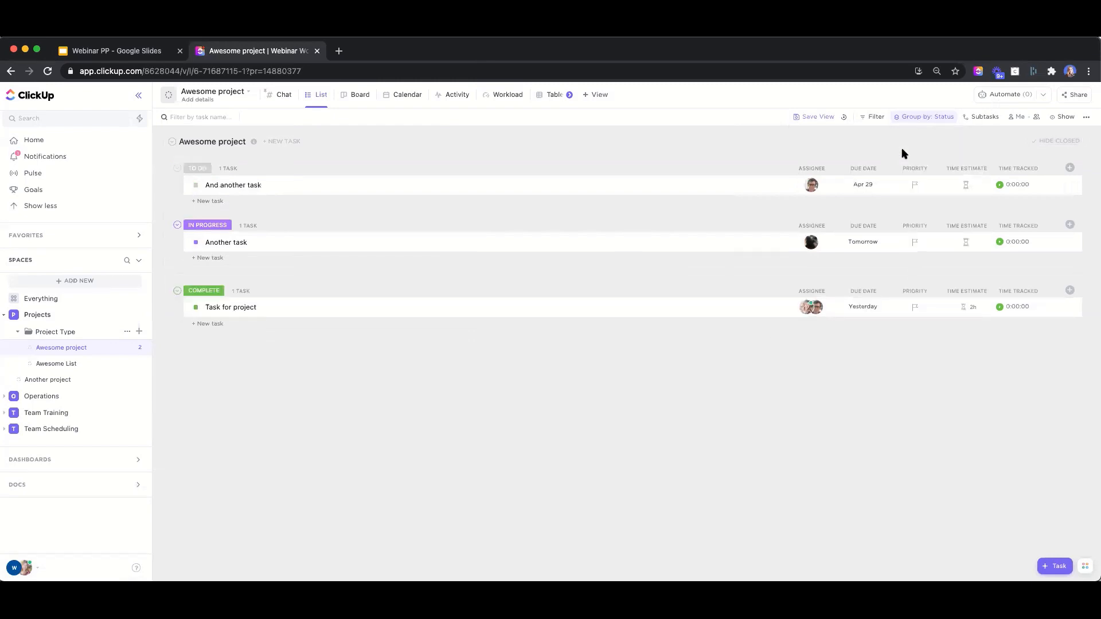
# Save the current list view, then open Another task's details
pyautogui.click(816, 120)
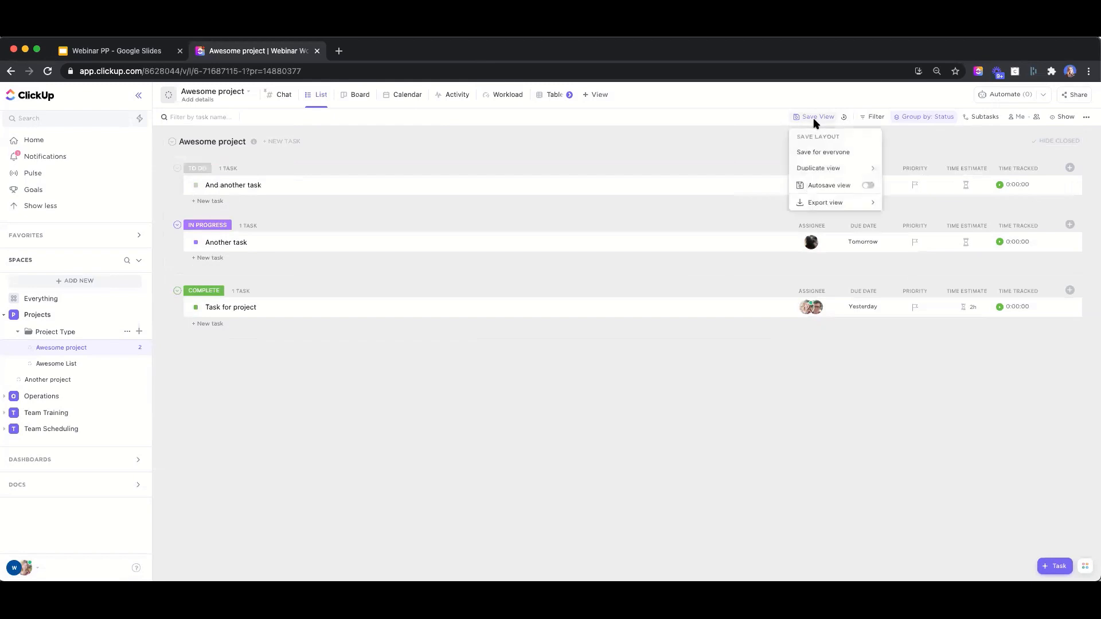
pyautogui.click(835, 154)
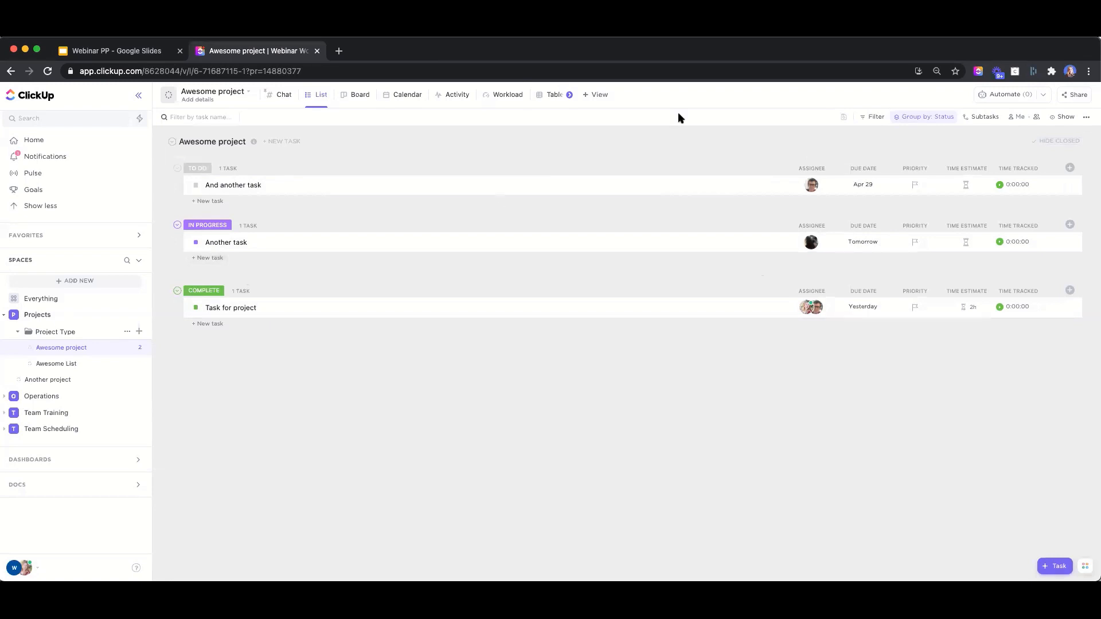
pyautogui.click(225, 243)
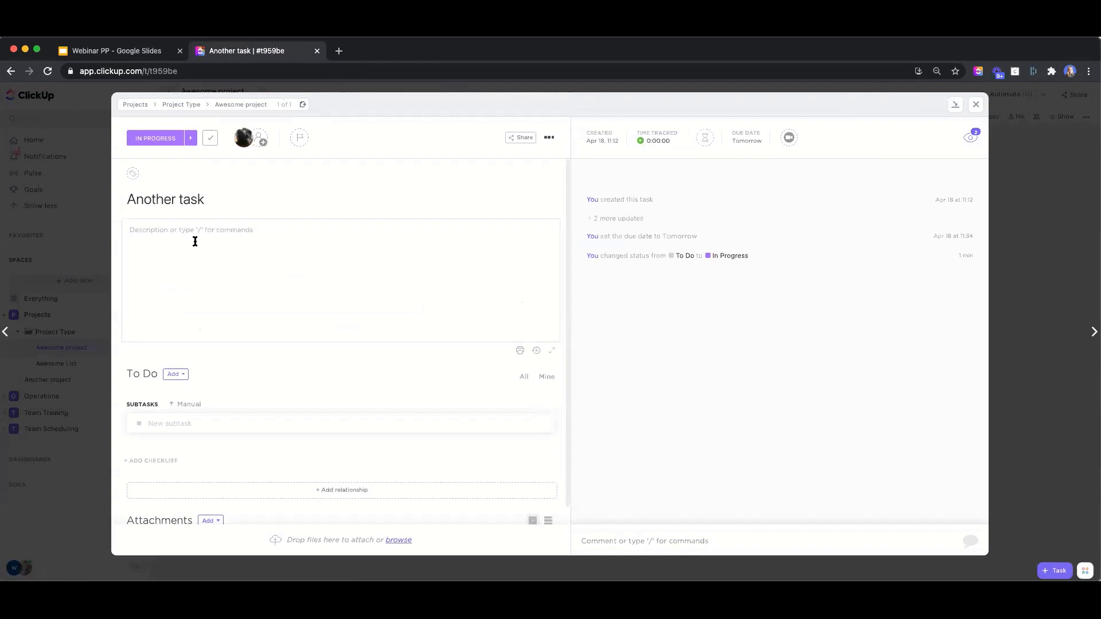
# Place the cursor in Another task's description, then bring up its Tomorrow due-date picker
pyautogui.click(194, 241)
pyautogui.click(746, 142)
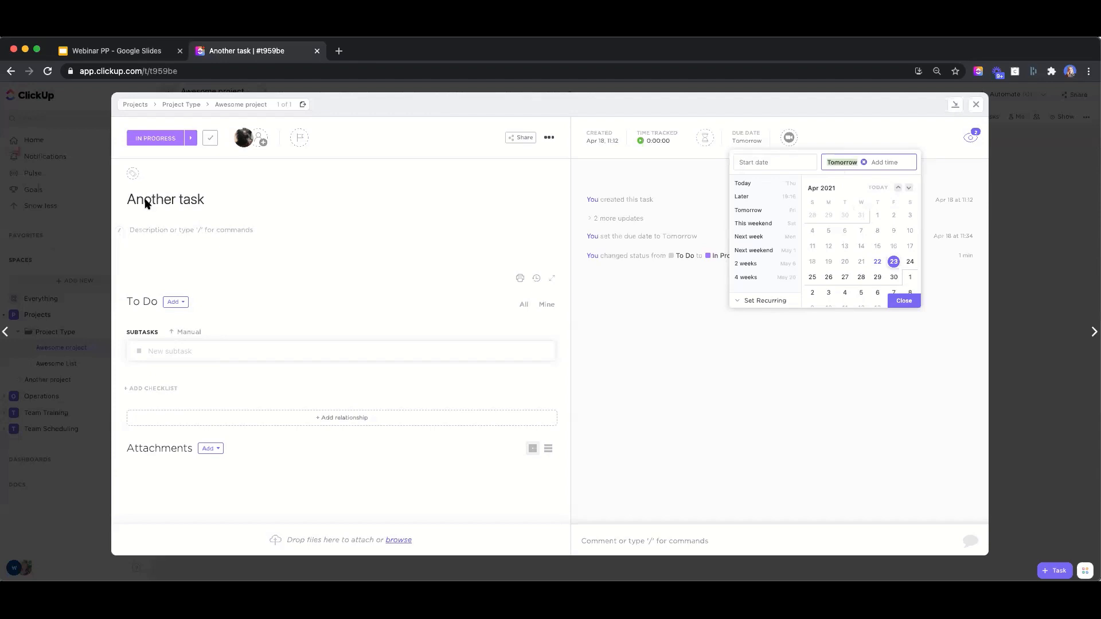
# Retitle the task 'Another task' as 'Weekly Meeting' and save the change
pyautogui.click(216, 198)
pyautogui.moveTo(216, 199); pyautogui.dragTo(111, 201)
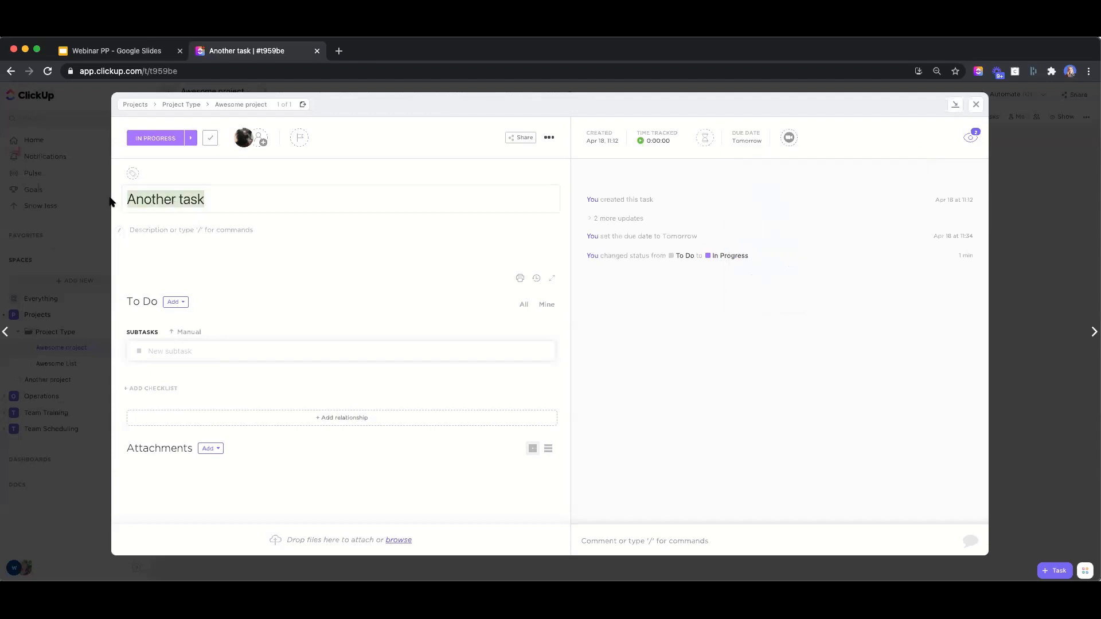
pyautogui.write('Weekly Meeting')
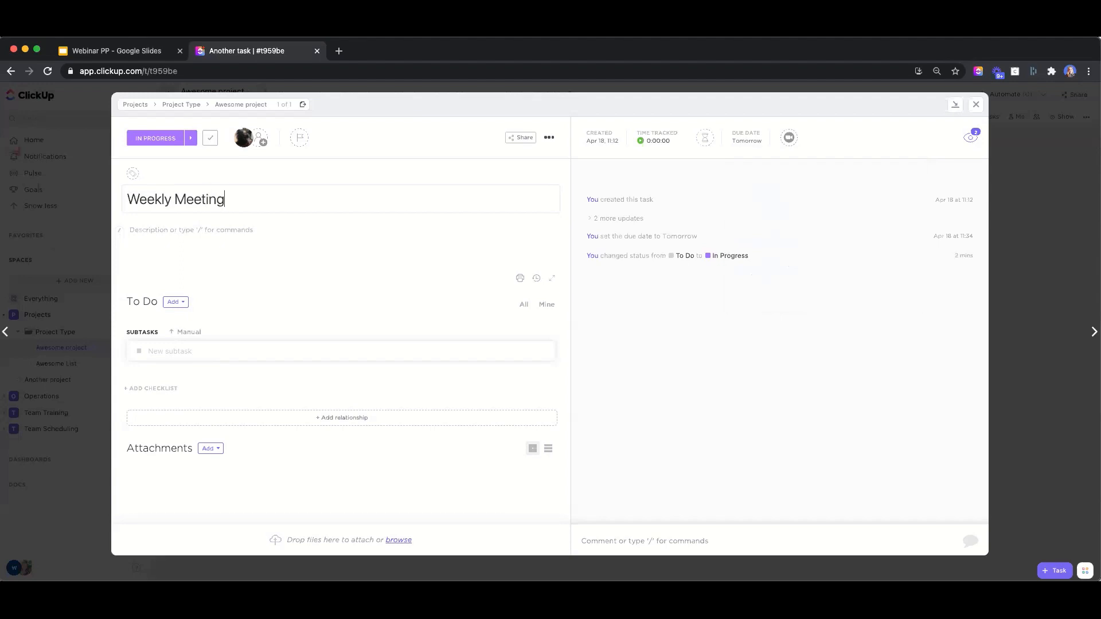
pyautogui.click(258, 228)
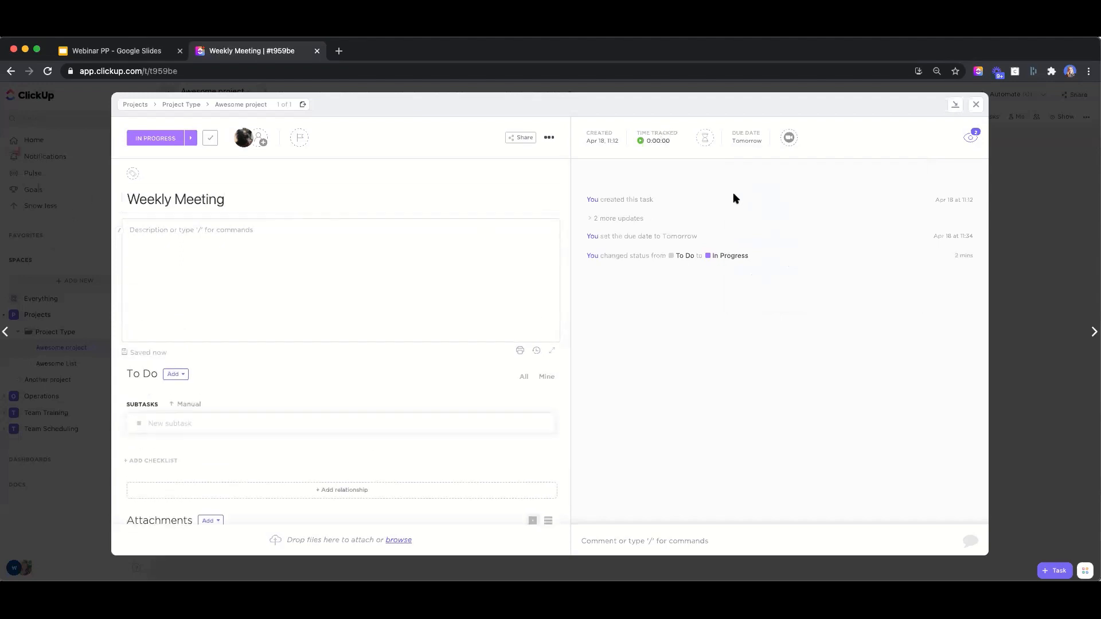
# Make the due date recur Weekly on schedule, with Create new task turned off
pyautogui.click(747, 140)
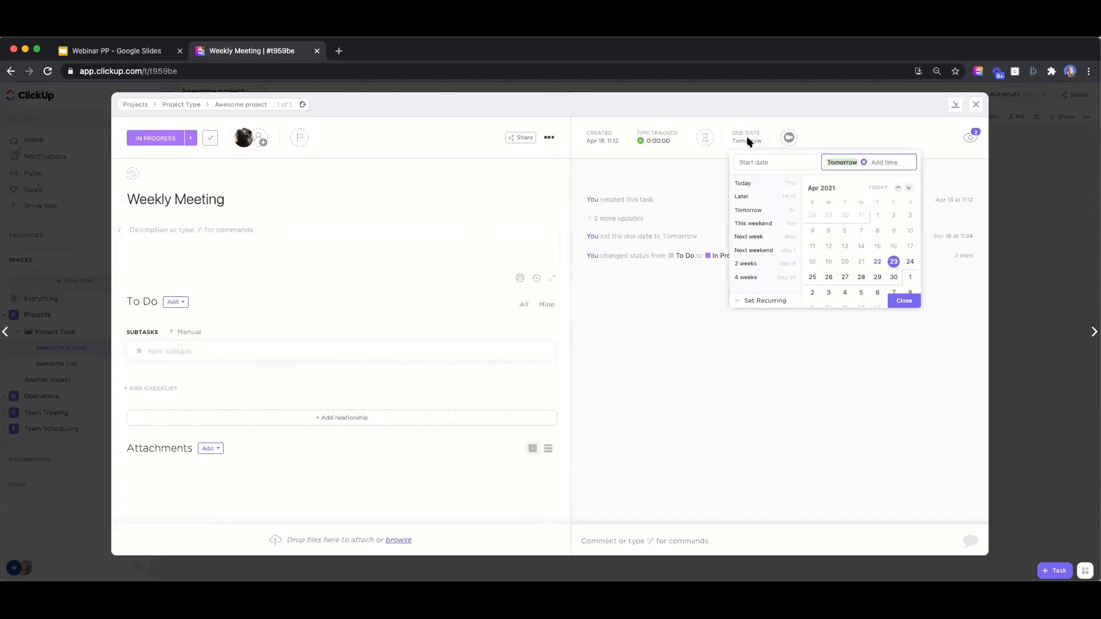
pyautogui.click(763, 301)
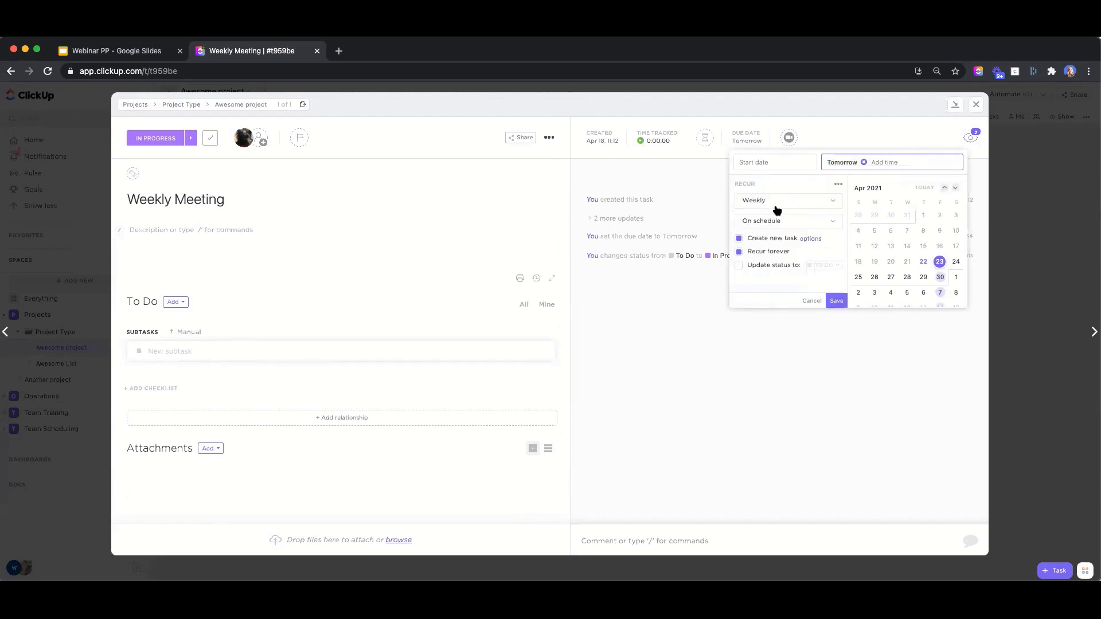
pyautogui.click(760, 206)
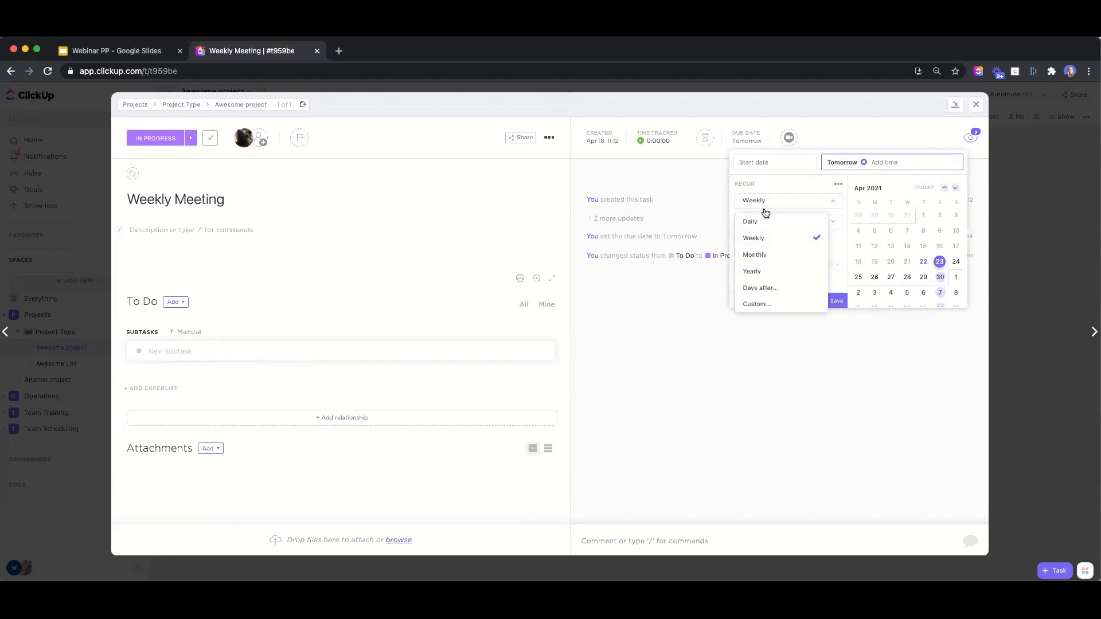
pyautogui.click(767, 245)
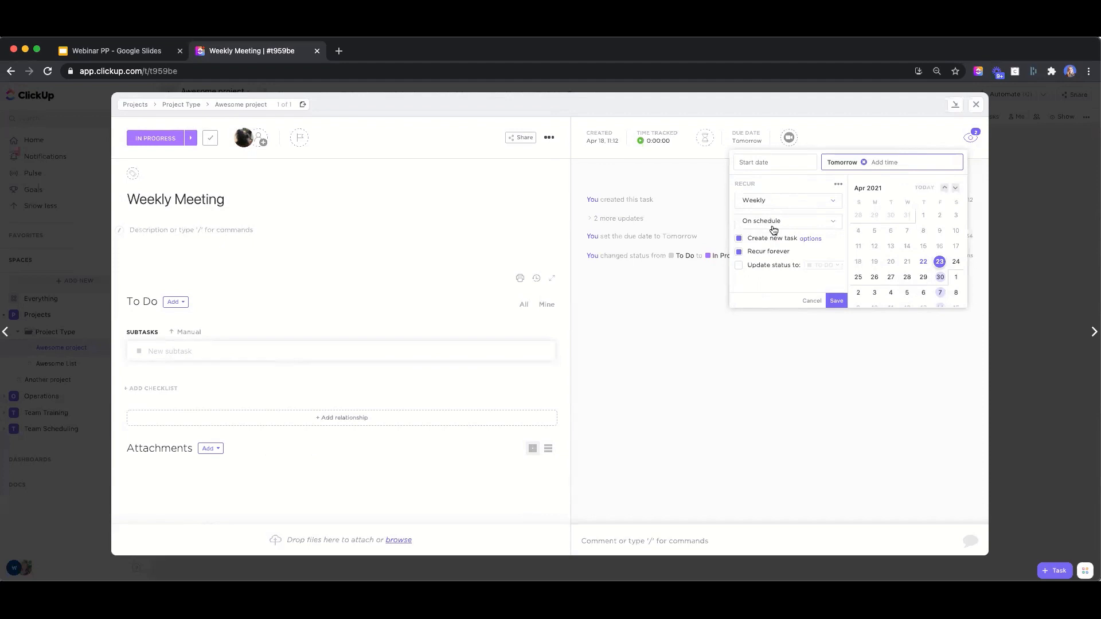
pyautogui.click(739, 239)
pyautogui.click(739, 238)
pyautogui.click(837, 302)
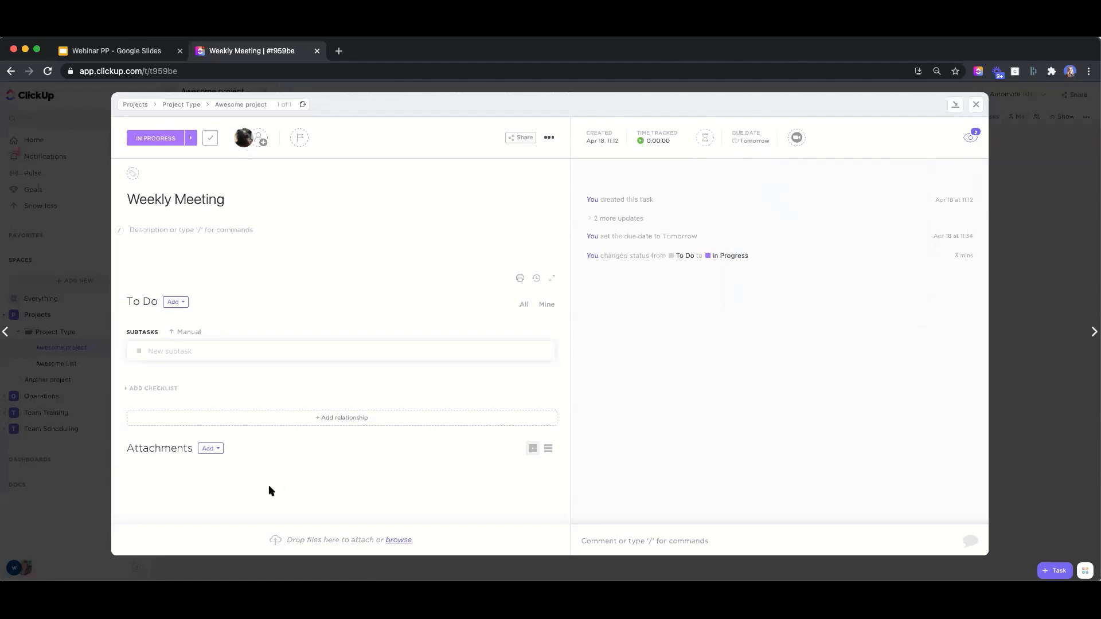
# Attach a new doc to the task and title it 'Meeting Notes'
pyautogui.click(210, 451)
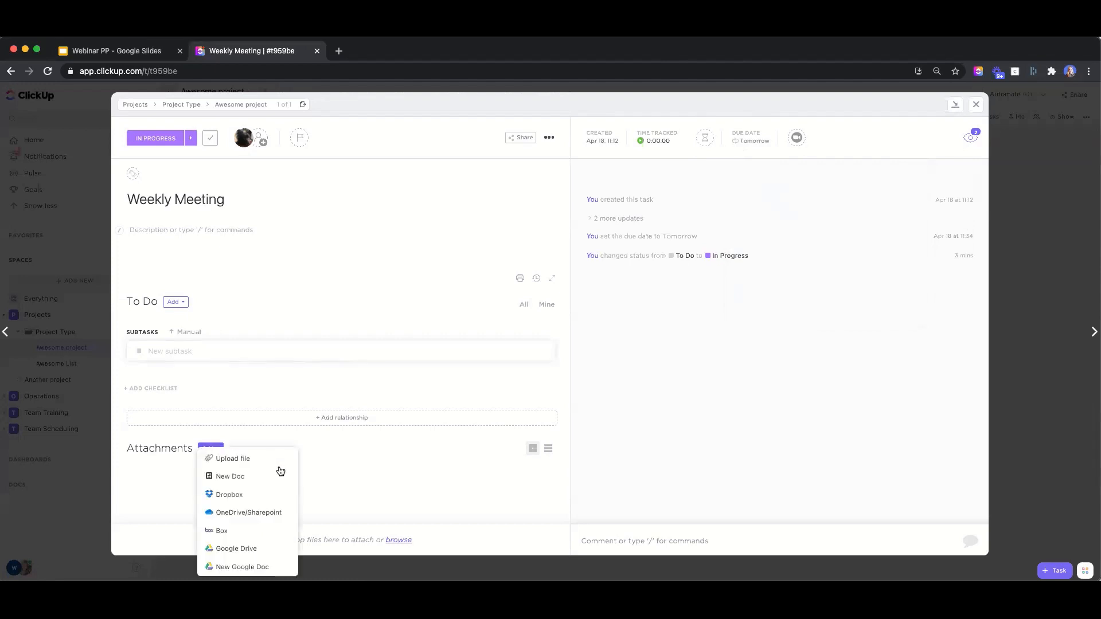
pyautogui.click(248, 477)
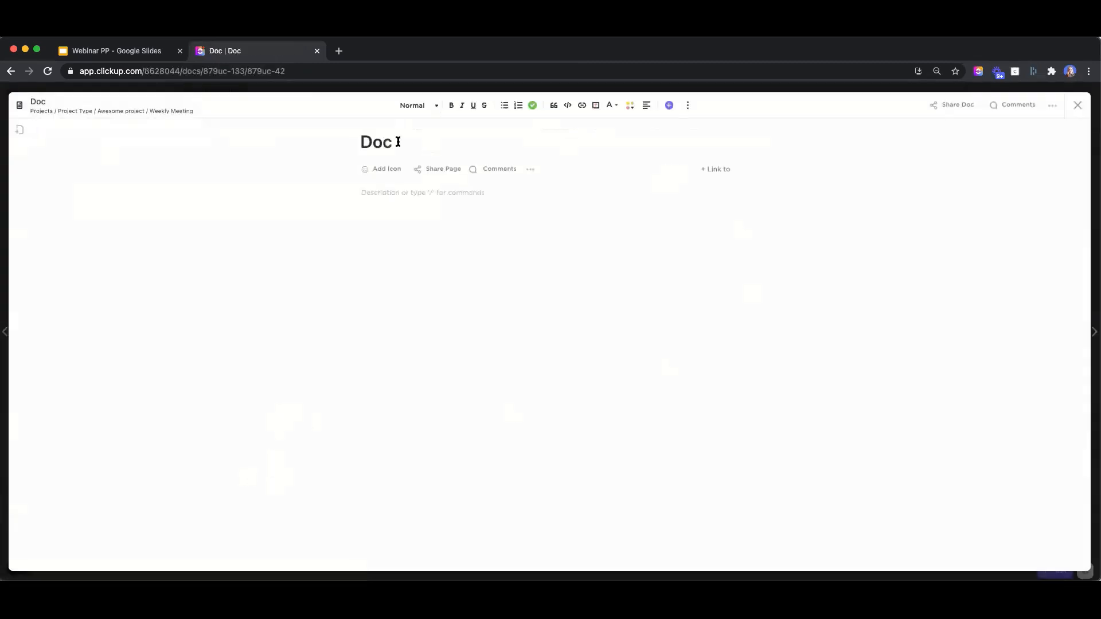
pyautogui.press('BackSpace')
pyautogui.press('BackSpace')
pyautogui.press('BackSpace')
pyautogui.write('Meeting Notes')
pyautogui.press('Return')
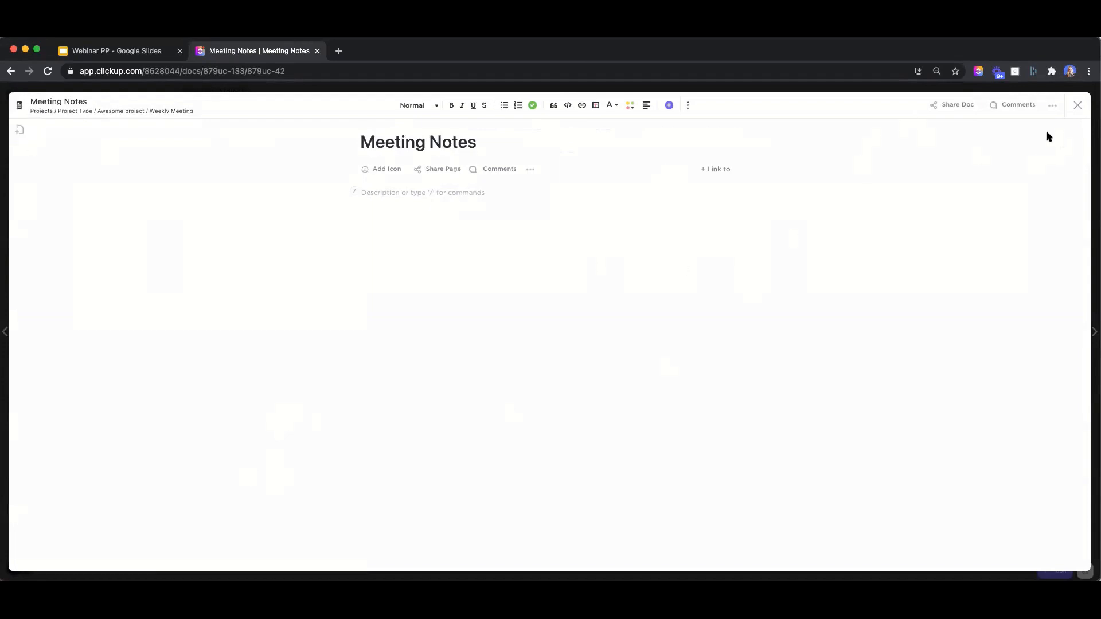
pyautogui.click(1052, 106)
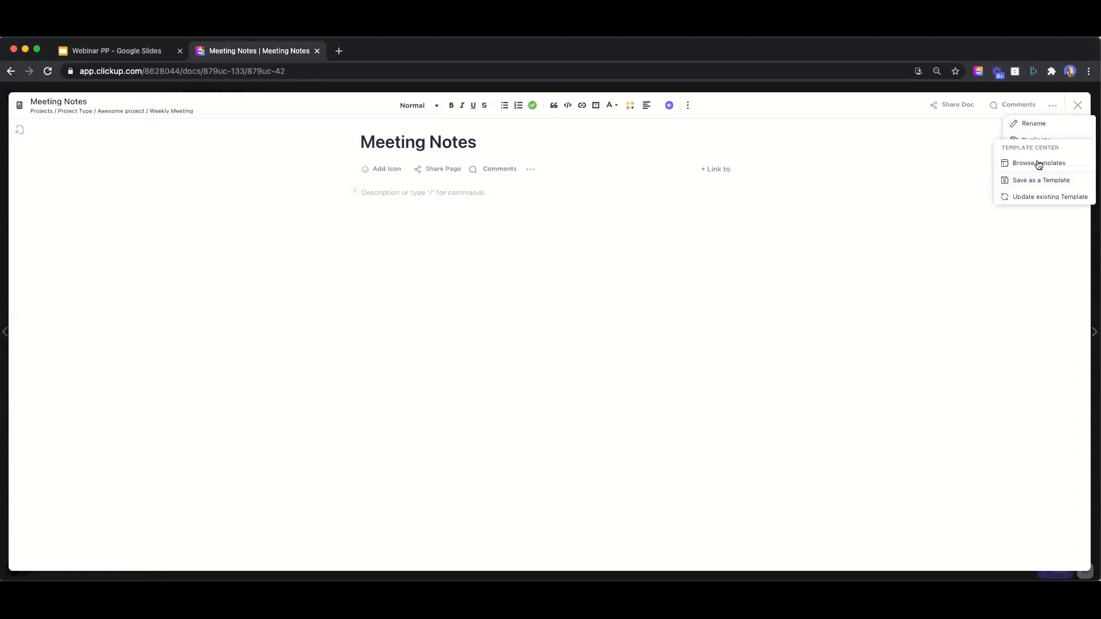
# Search templates for 'meeting' and add the Meeting Minutes template as a new doc page
pyautogui.click(1037, 162)
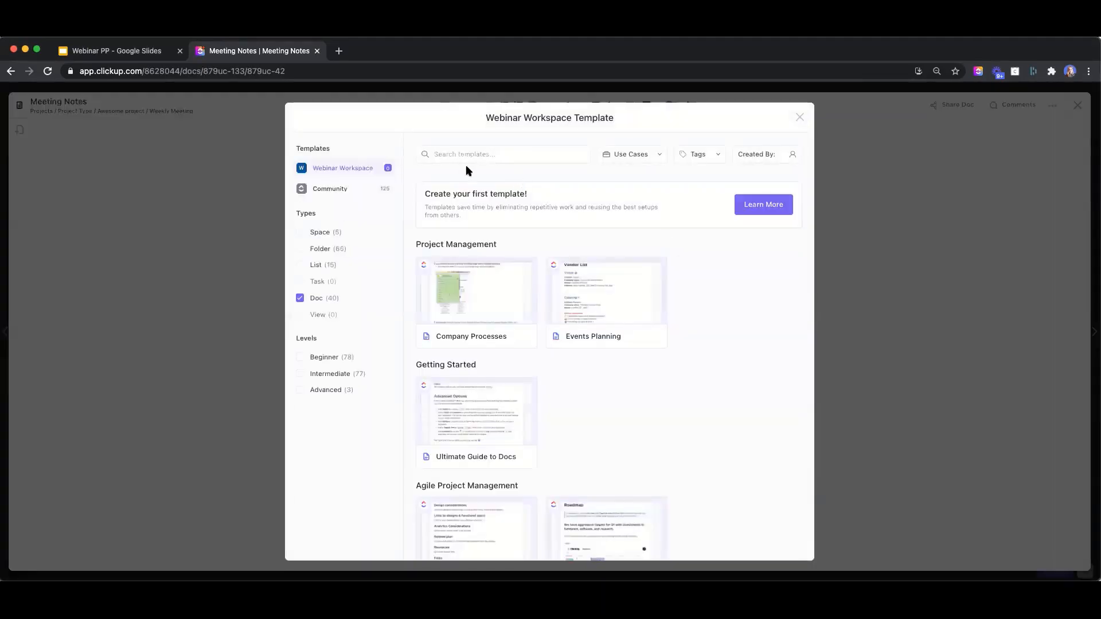
pyautogui.write('meeting')
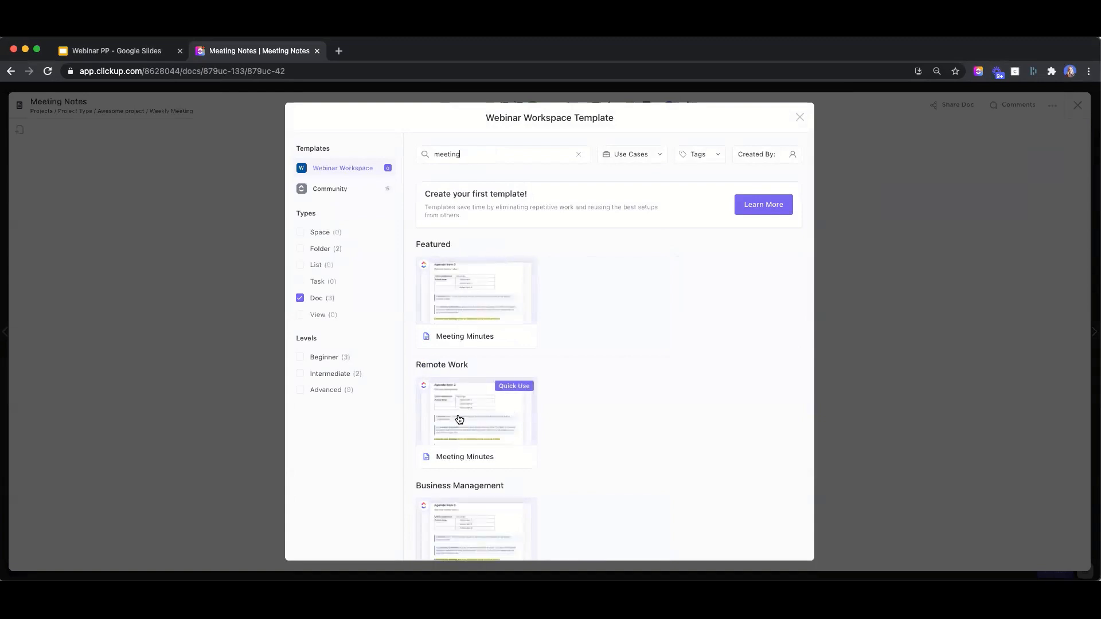
pyautogui.click(522, 422)
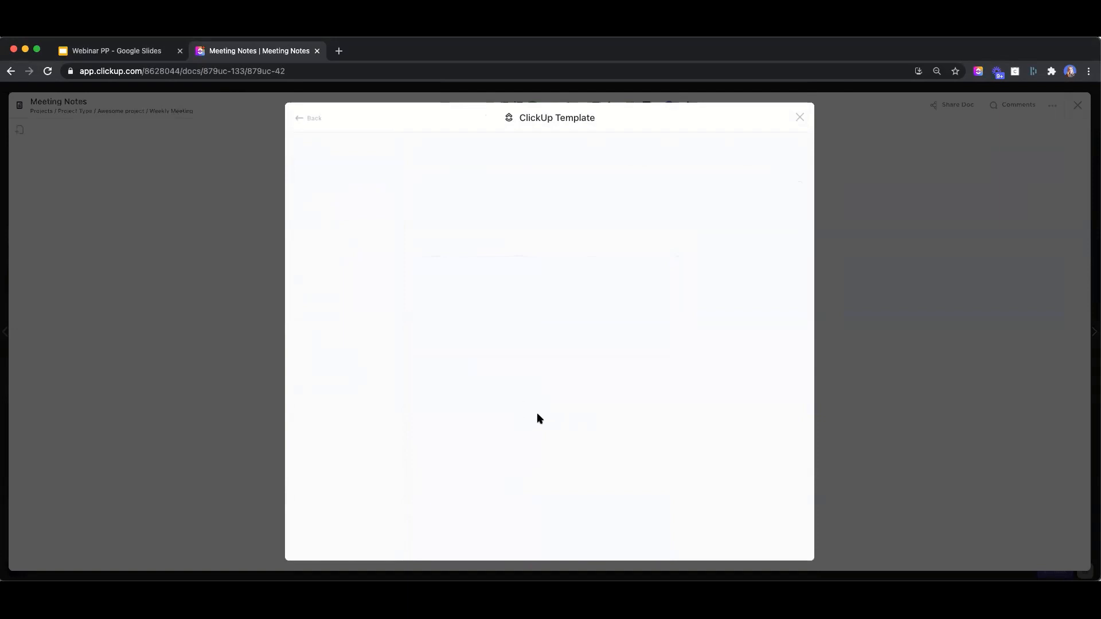
pyautogui.click(309, 118)
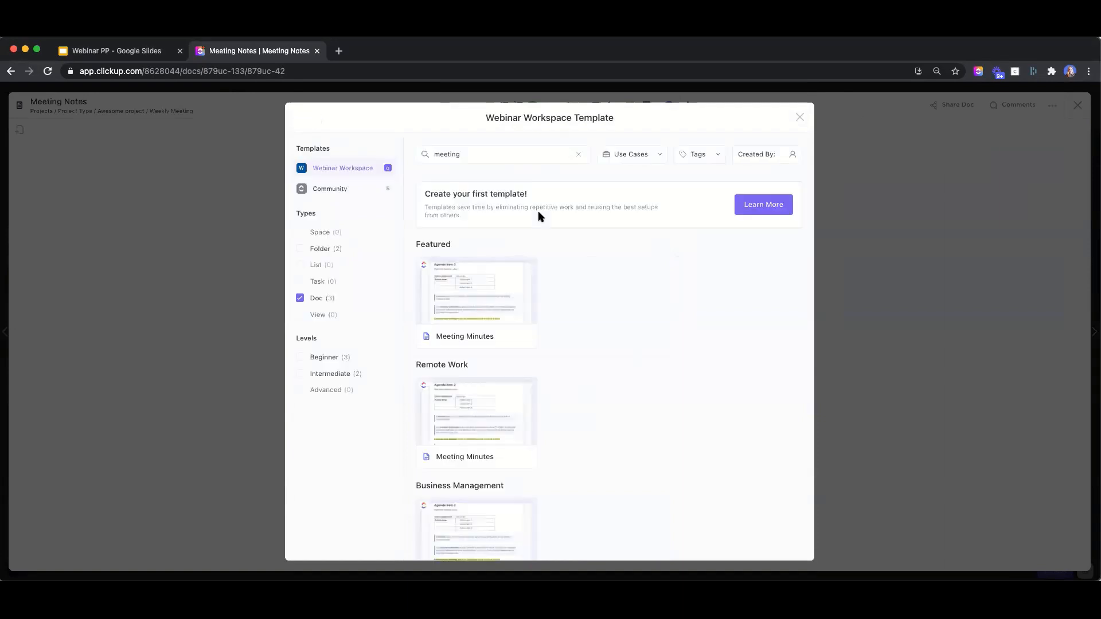
pyautogui.click(449, 421)
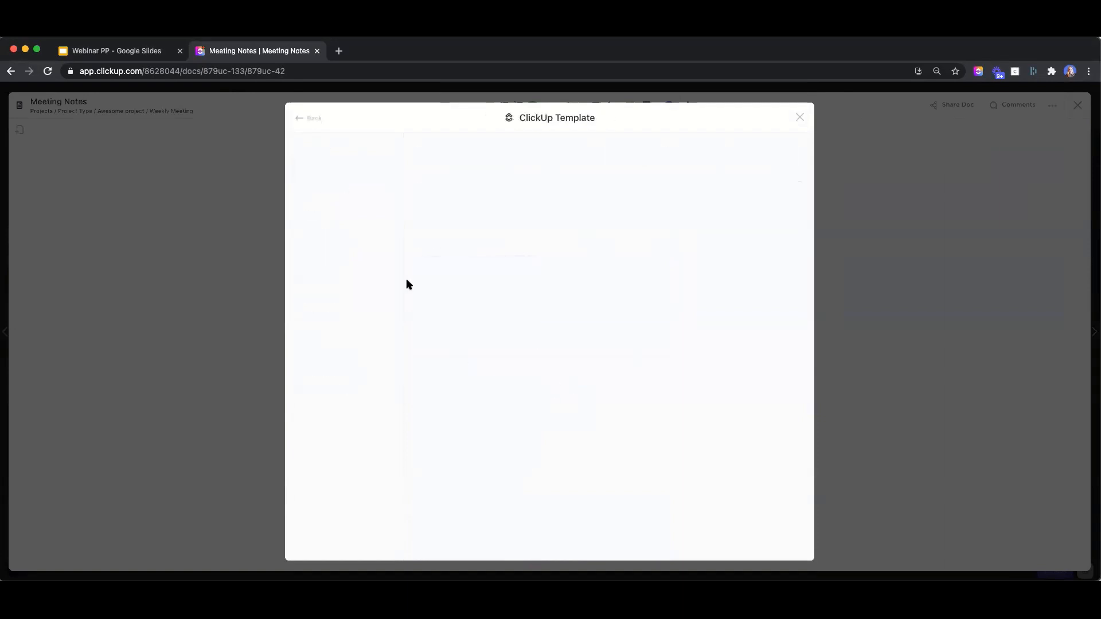
pyautogui.click(308, 117)
pyautogui.click(511, 386)
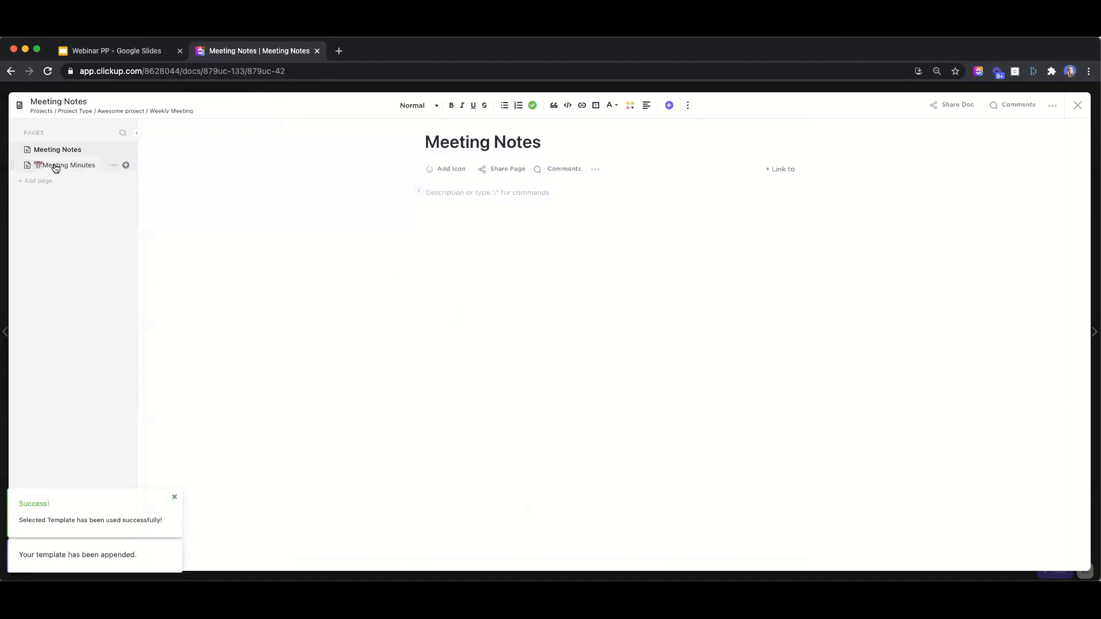
# Scroll through the new Meeting Minutes page to review its contents
pyautogui.click(55, 168)
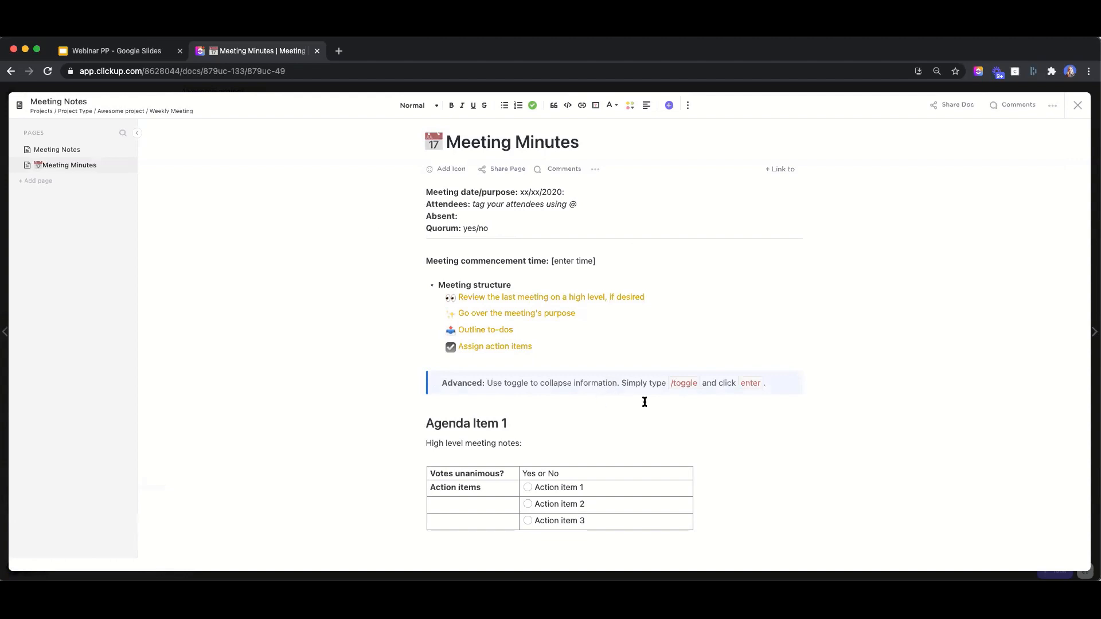
pyautogui.scroll(-2, 654, 390)
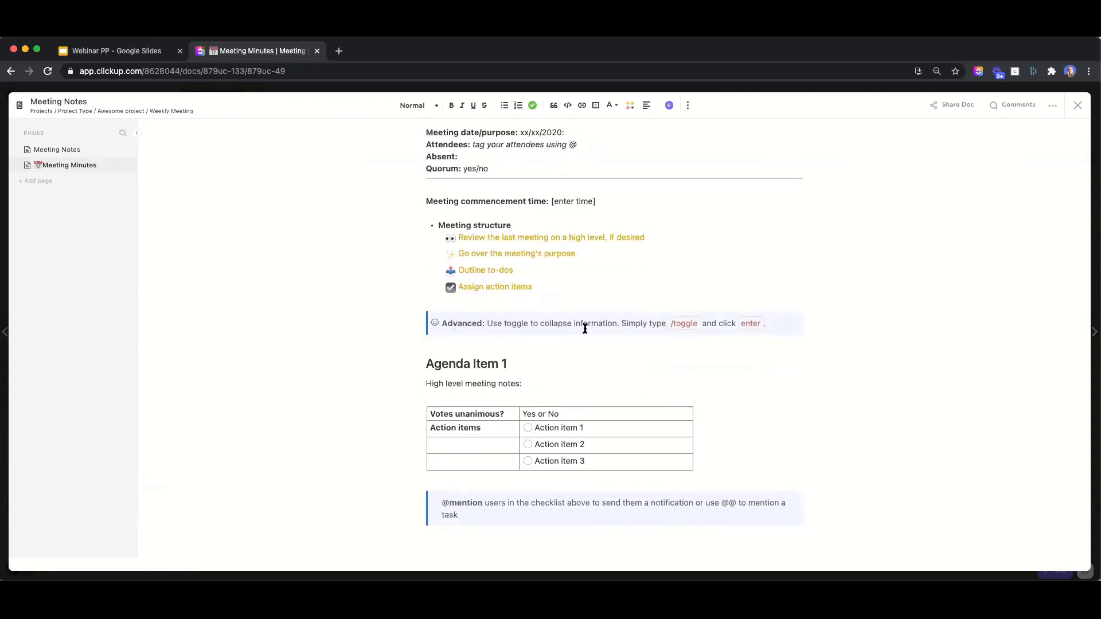
pyautogui.scroll(-5, 572, 406)
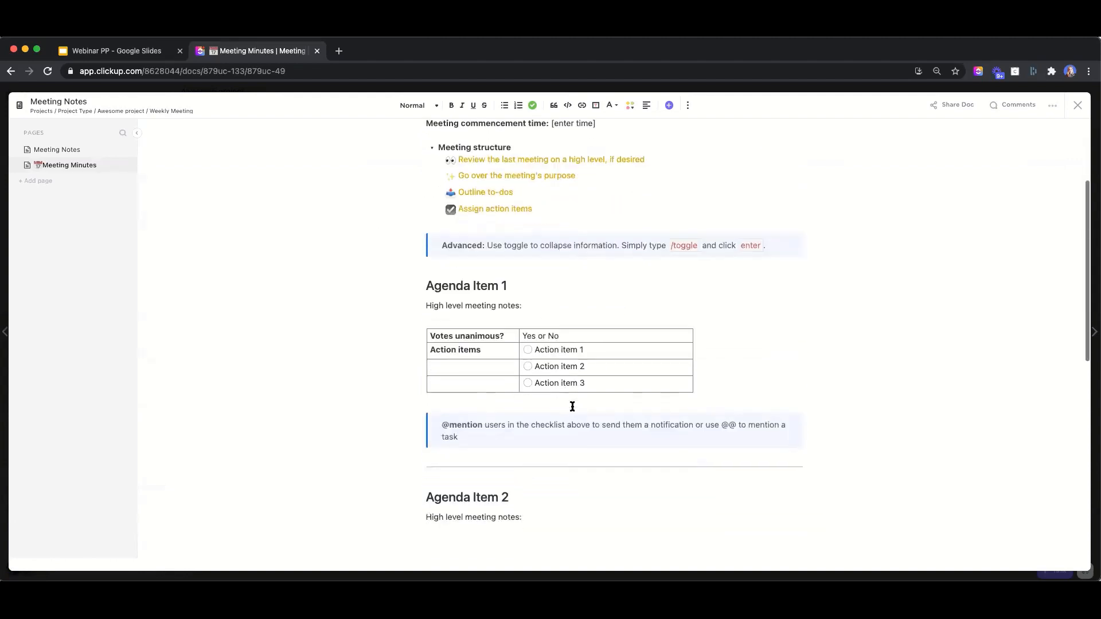
pyautogui.scroll(-2, 630, 443)
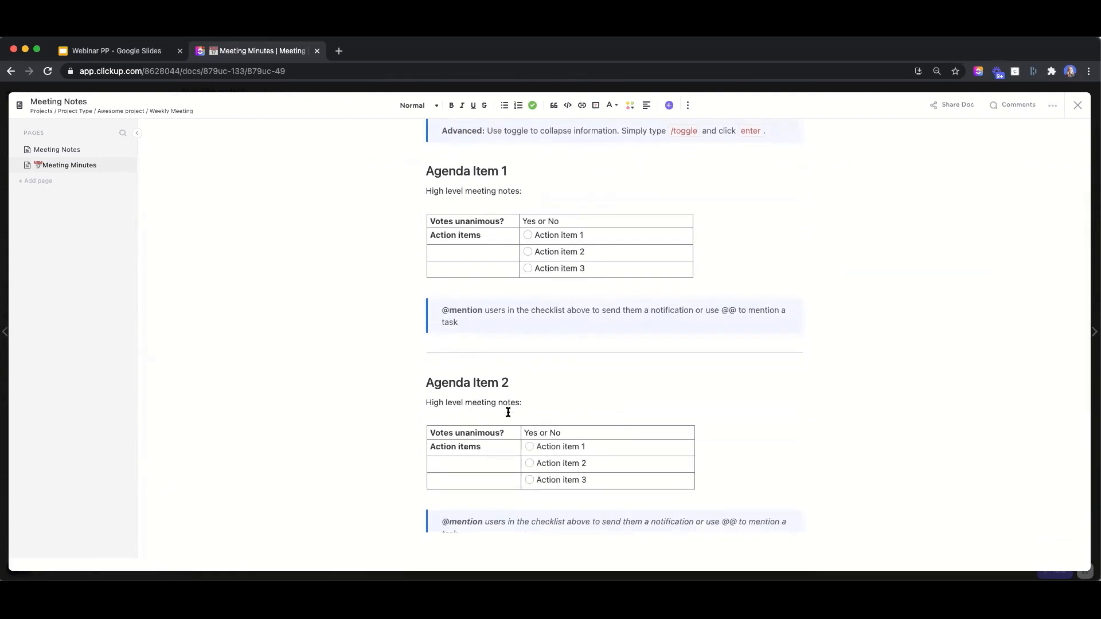
pyautogui.scroll(-3, 657, 441)
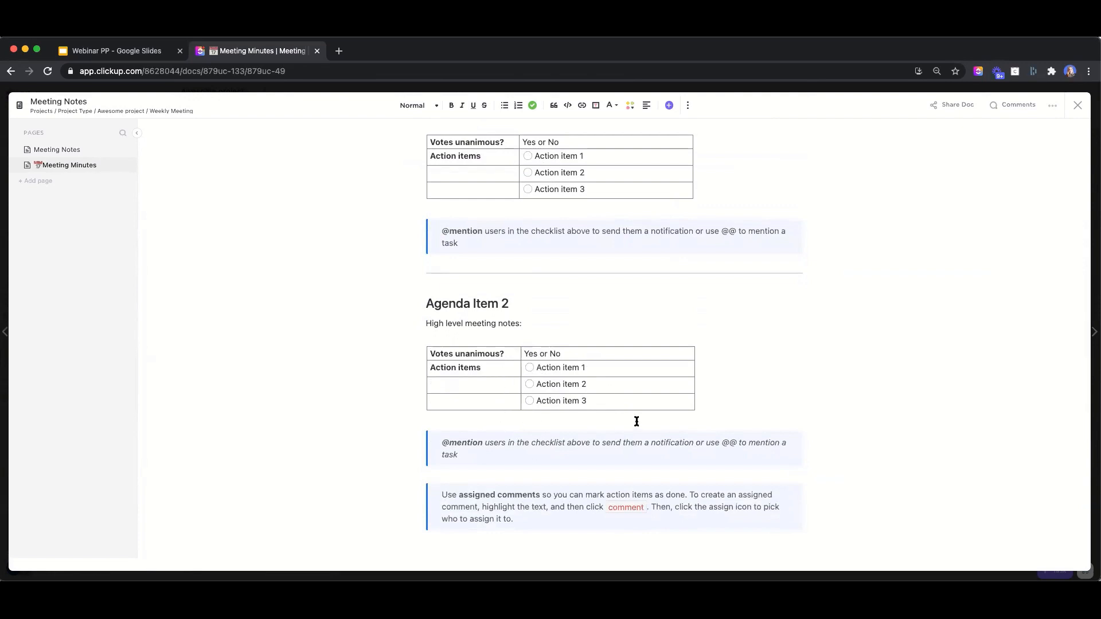
pyautogui.scroll(-2, 630, 423)
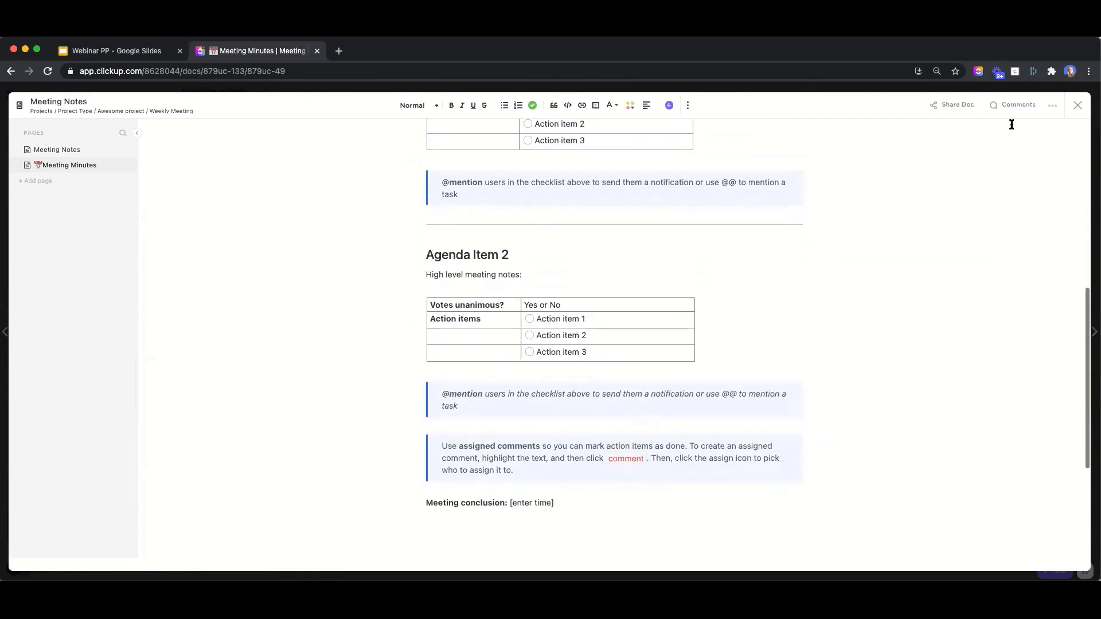
# Close the doc and confirm Meeting Notes appears among the task's attachments
pyautogui.click(1077, 107)
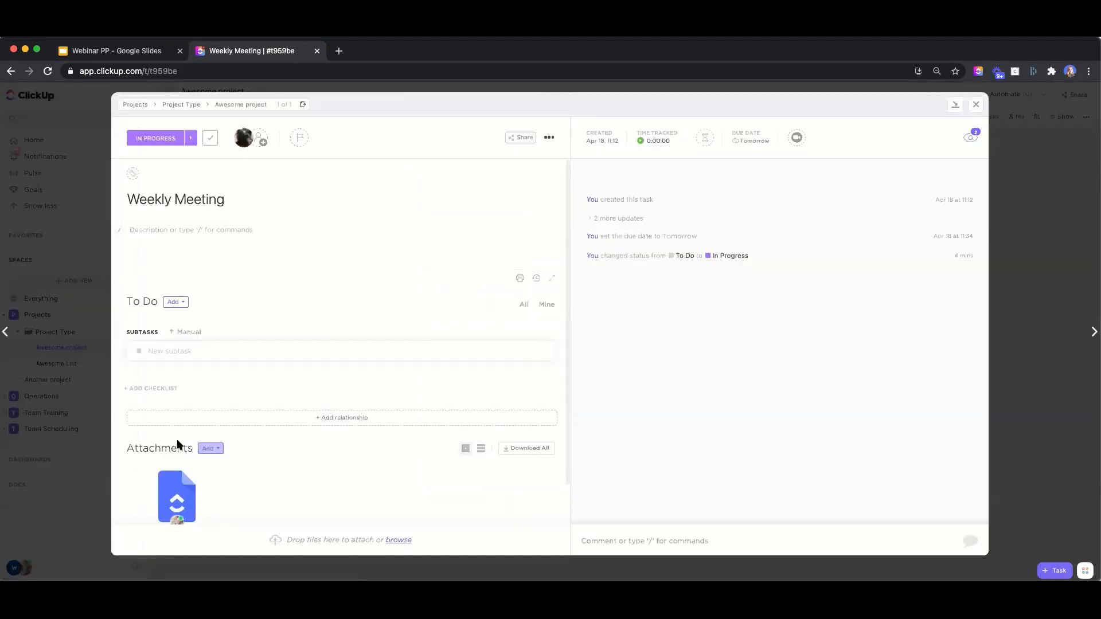
pyautogui.click(210, 448)
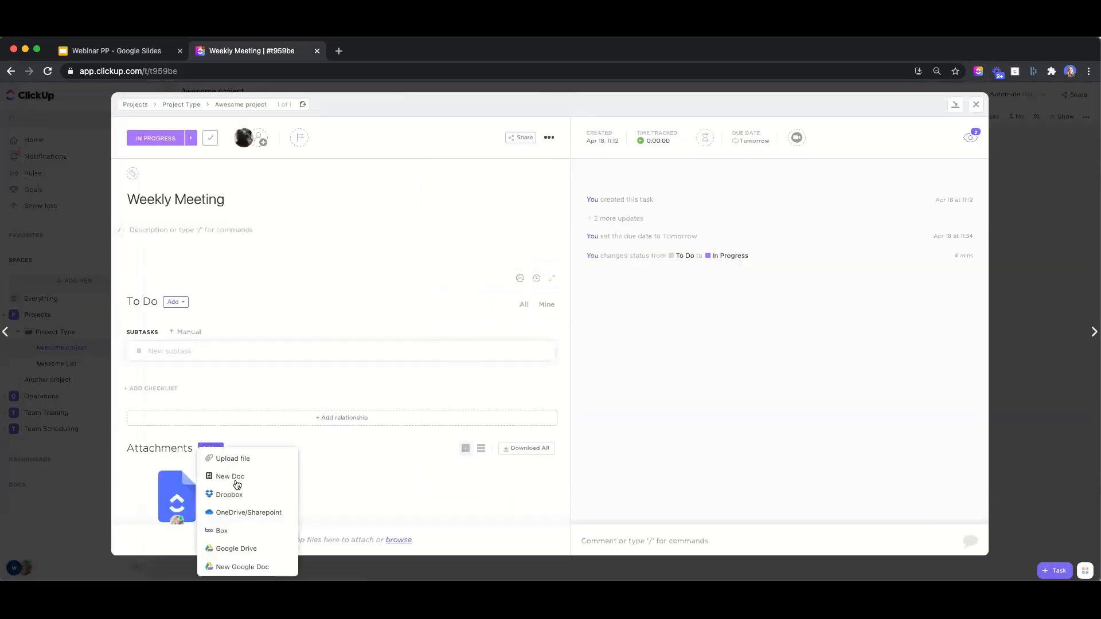
pyautogui.click(663, 346)
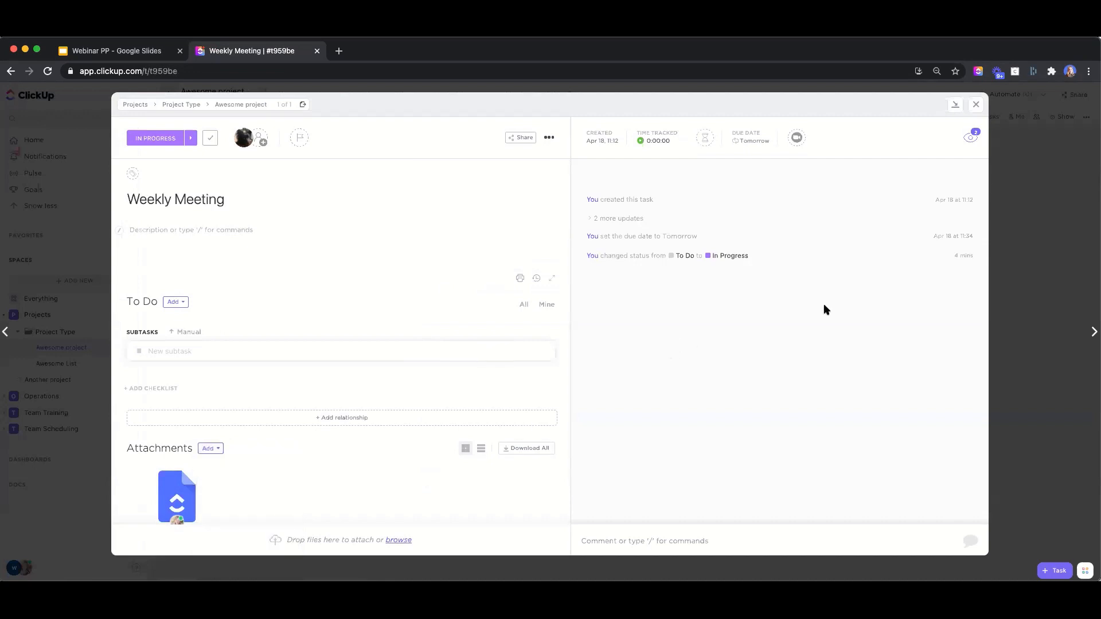
# Close the Weekly Meeting task window to return to the Awesome project list
pyautogui.click(975, 104)
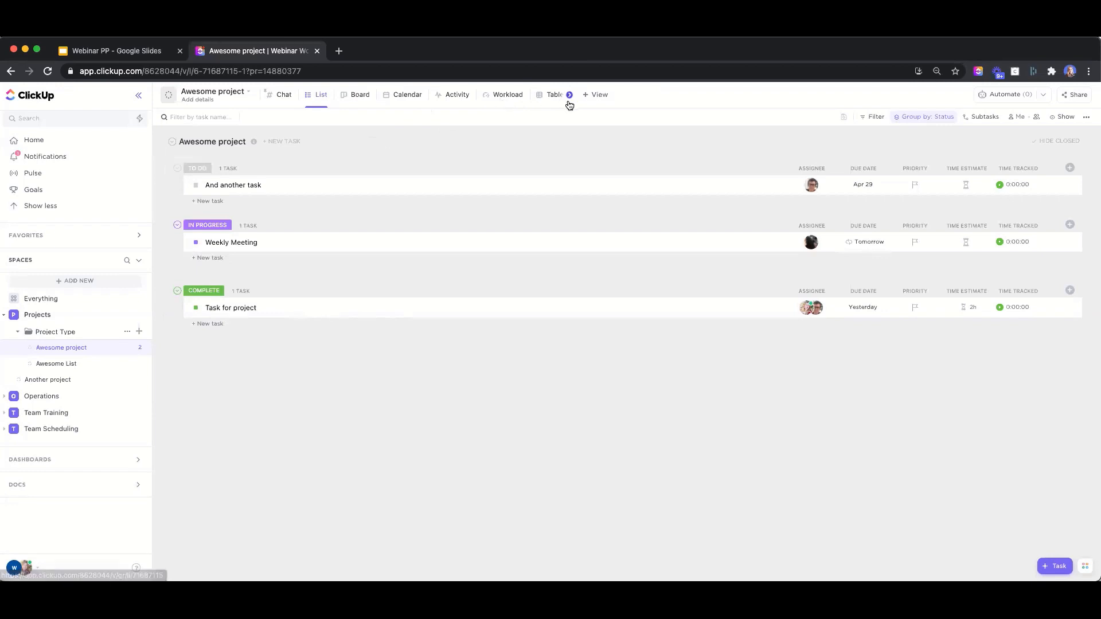
# Create a new Gantt view with Pin view ticked, plotting the project's three tasks
pyautogui.click(595, 96)
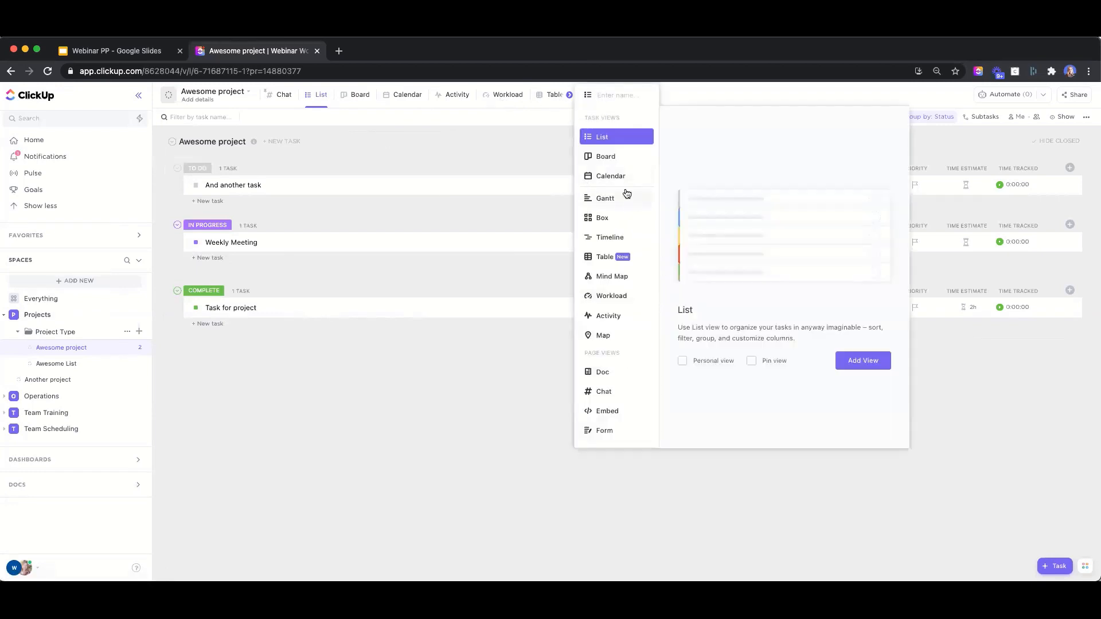
pyautogui.click(467, 449)
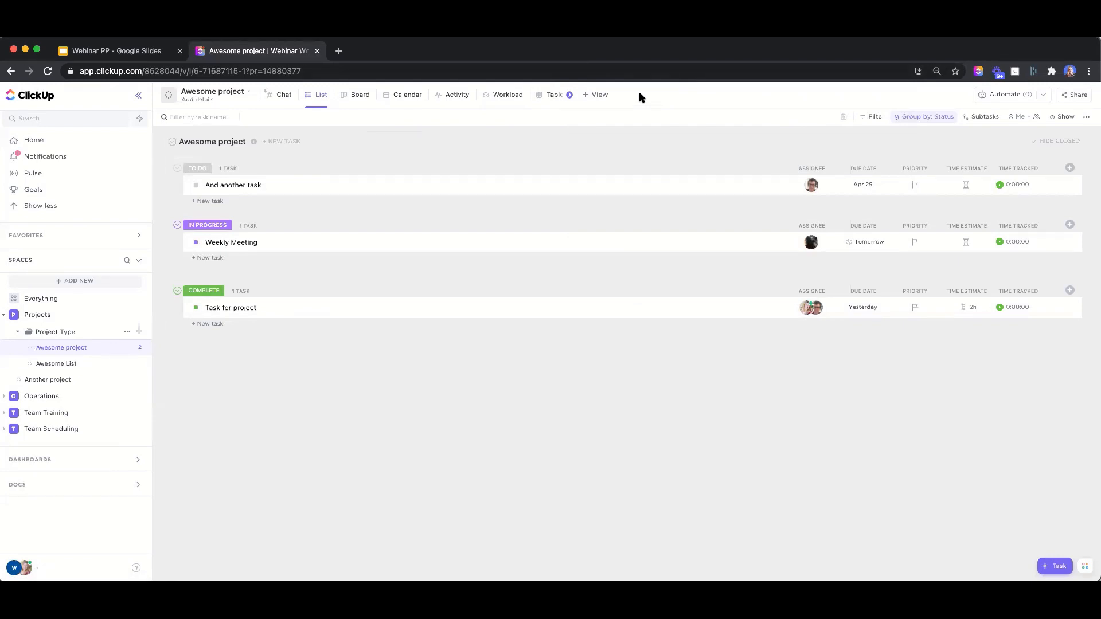
pyautogui.click(595, 96)
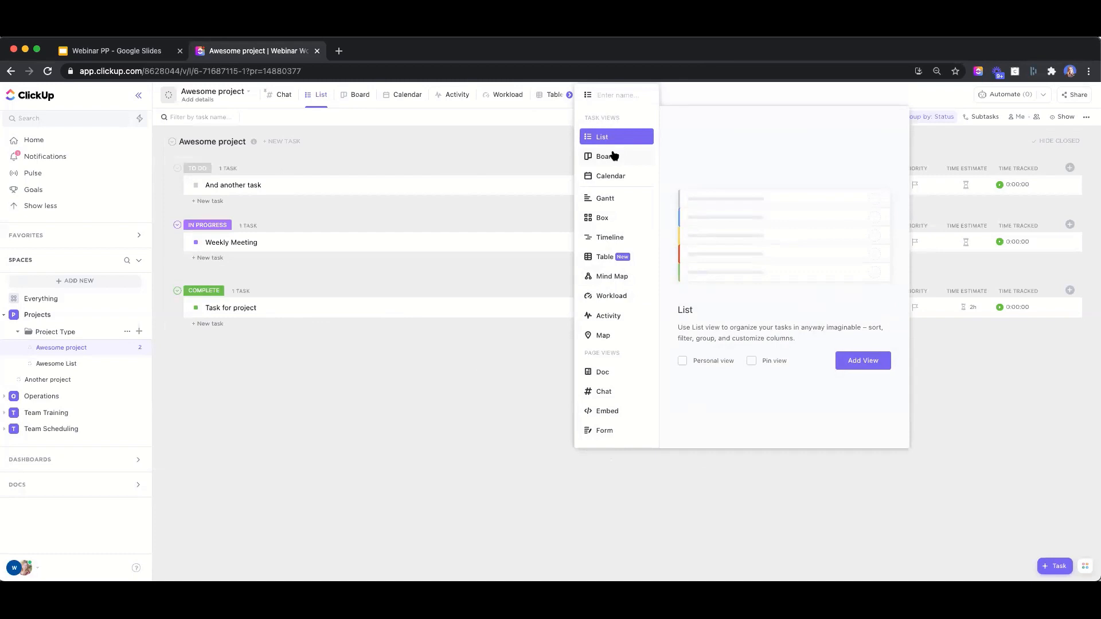
pyautogui.click(597, 197)
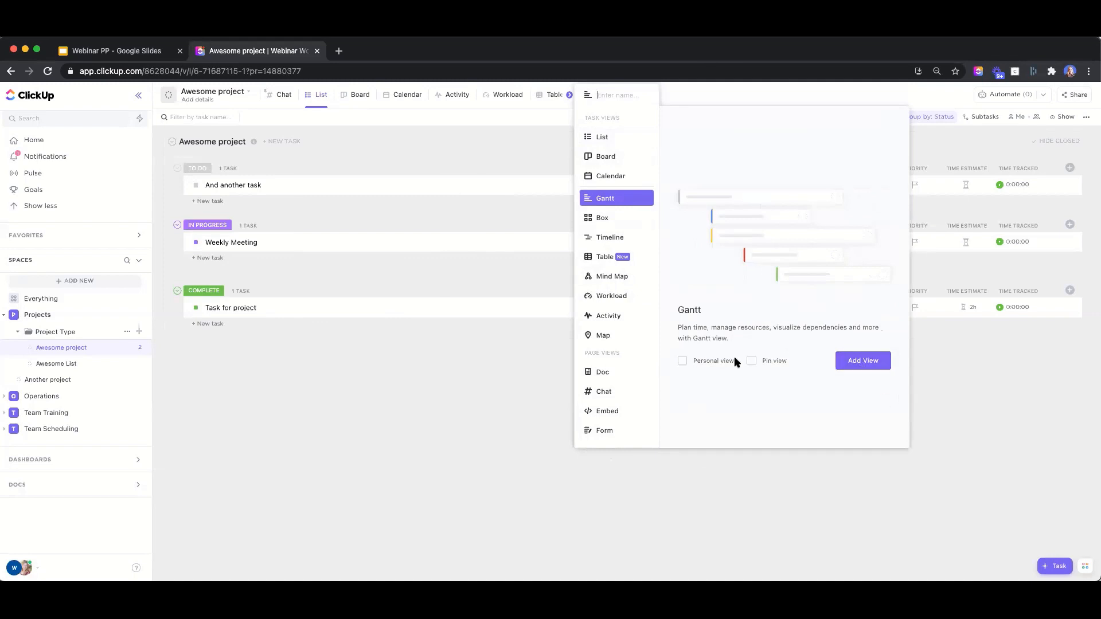
pyautogui.click(751, 361)
pyautogui.click(868, 362)
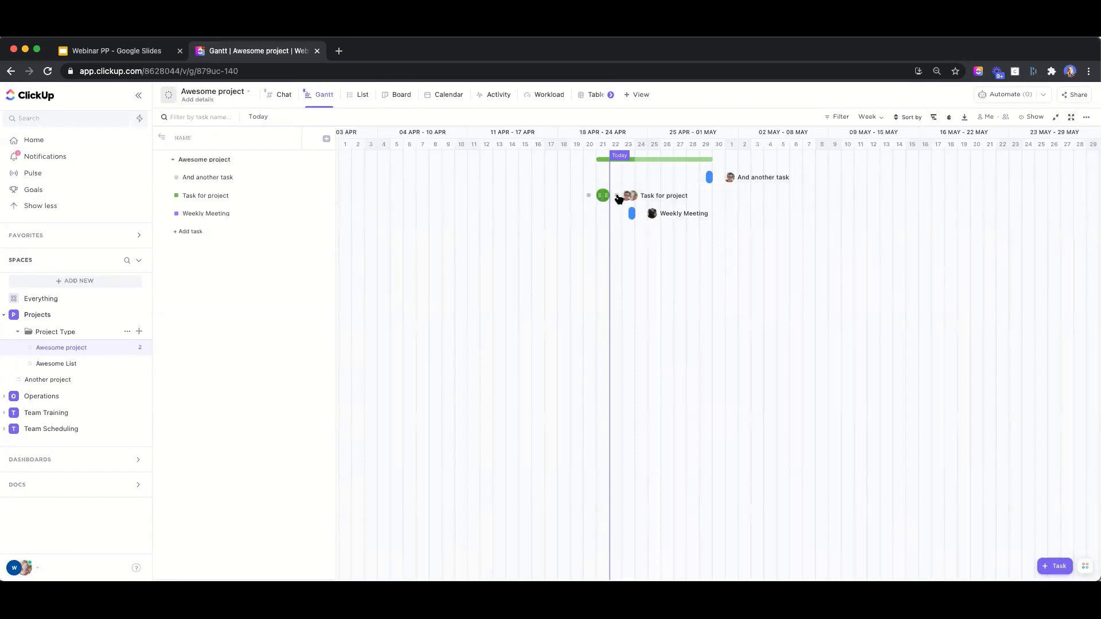
# Chain Task for project → Weekly Meeting → And another task as blockers, extending both later bars
pyautogui.moveTo(618, 197); pyautogui.dragTo(631, 216)
pyautogui.moveTo(634, 214); pyautogui.dragTo(690, 215)
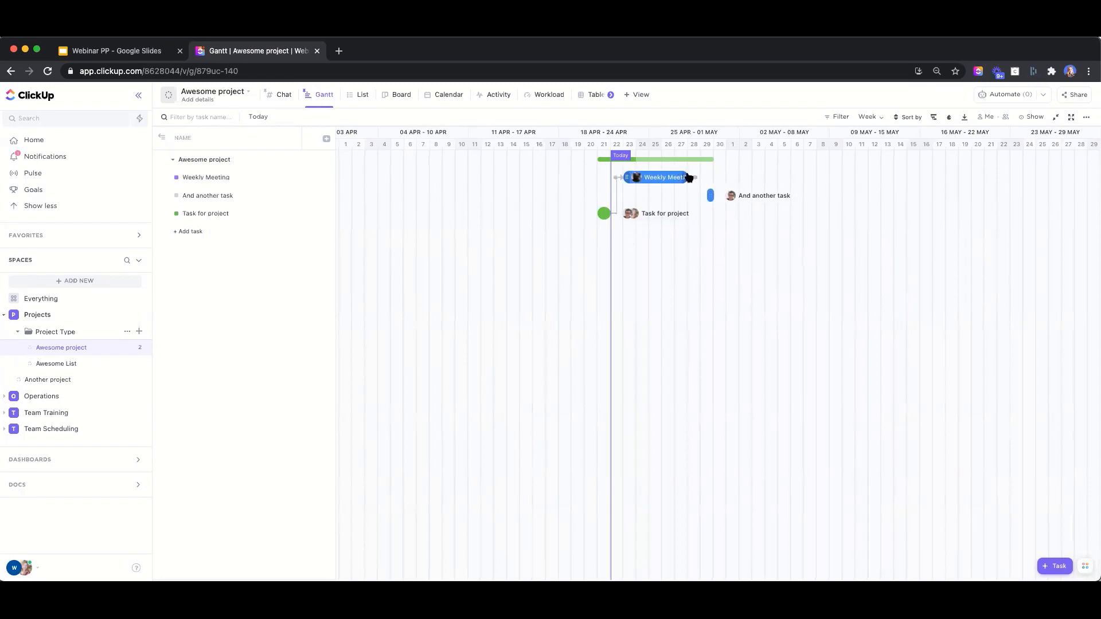
pyautogui.moveTo(695, 181); pyautogui.dragTo(706, 198)
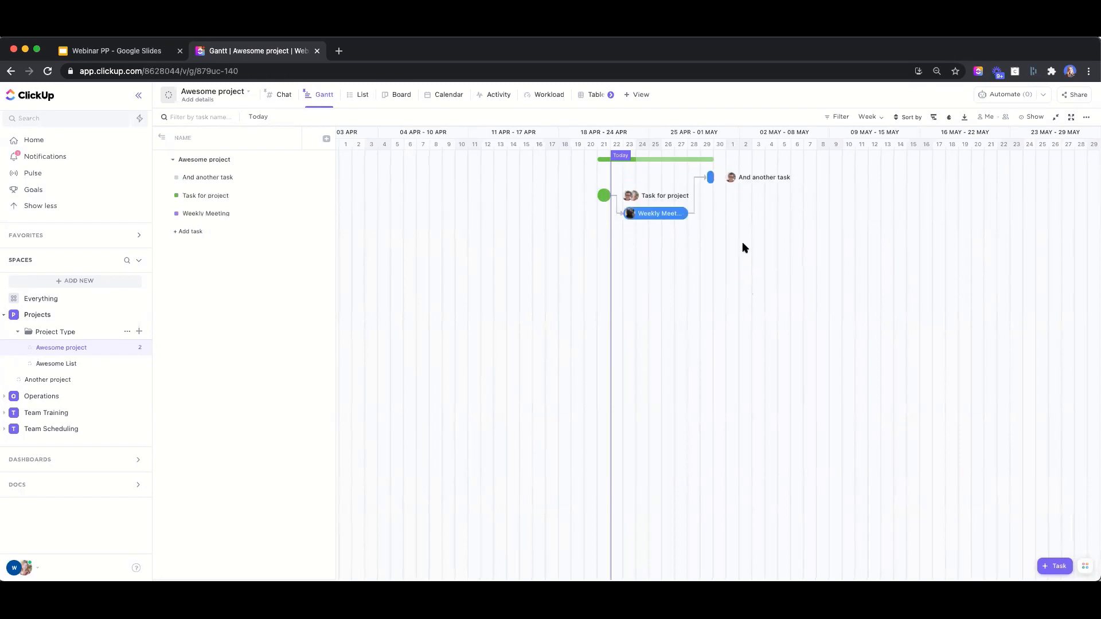
pyautogui.moveTo(747, 182); pyautogui.dragTo(774, 180)
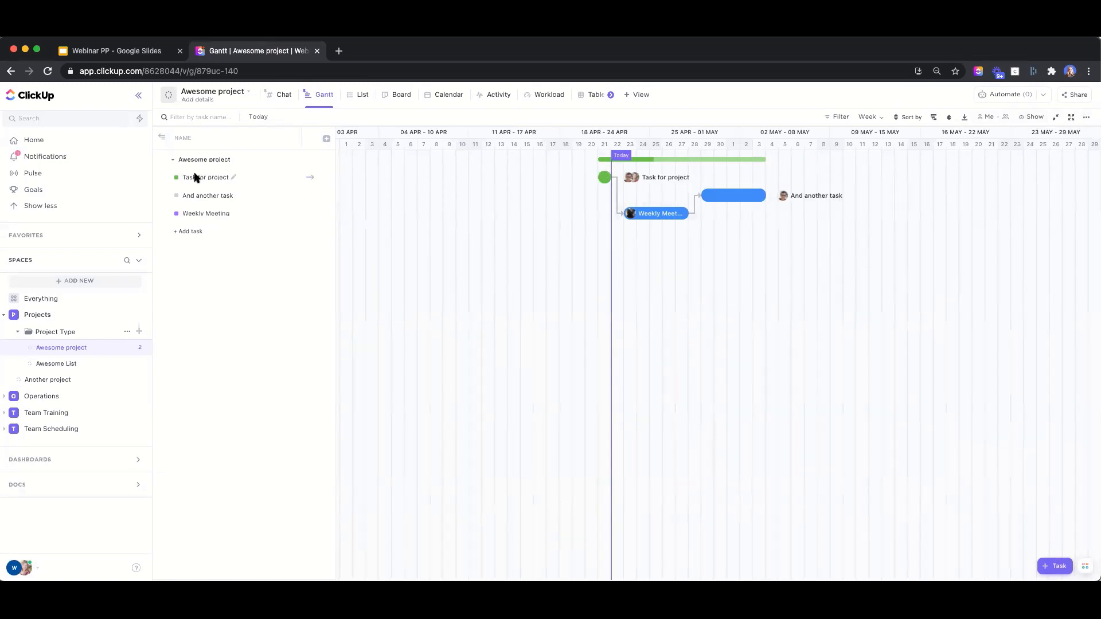
# Check the Task for project details, then bring up the workspace menu
pyautogui.click(201, 178)
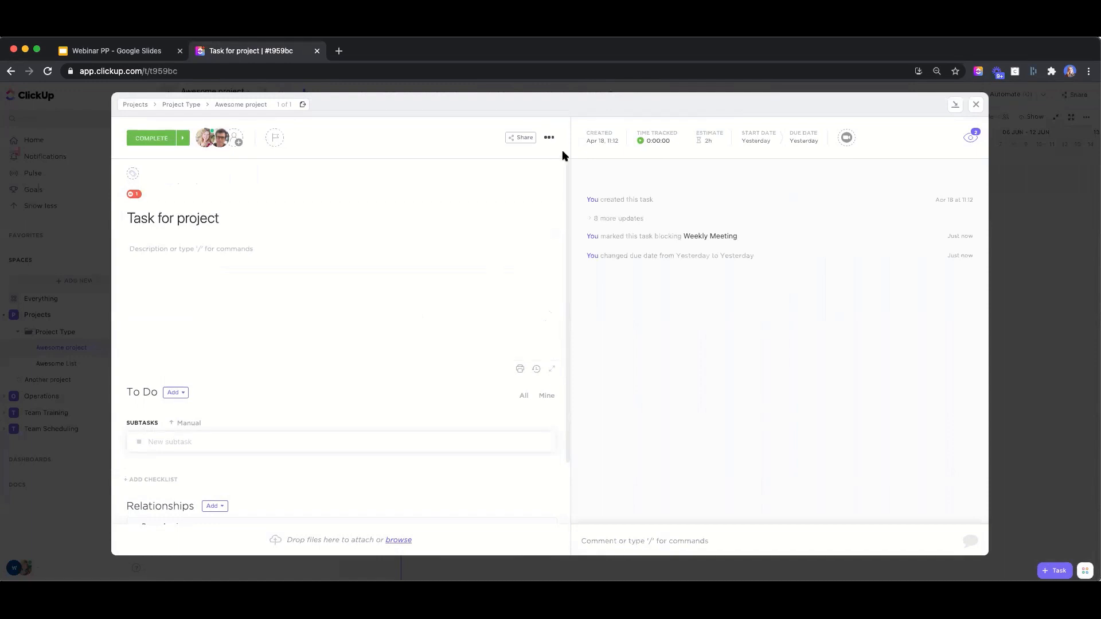
pyautogui.click(976, 104)
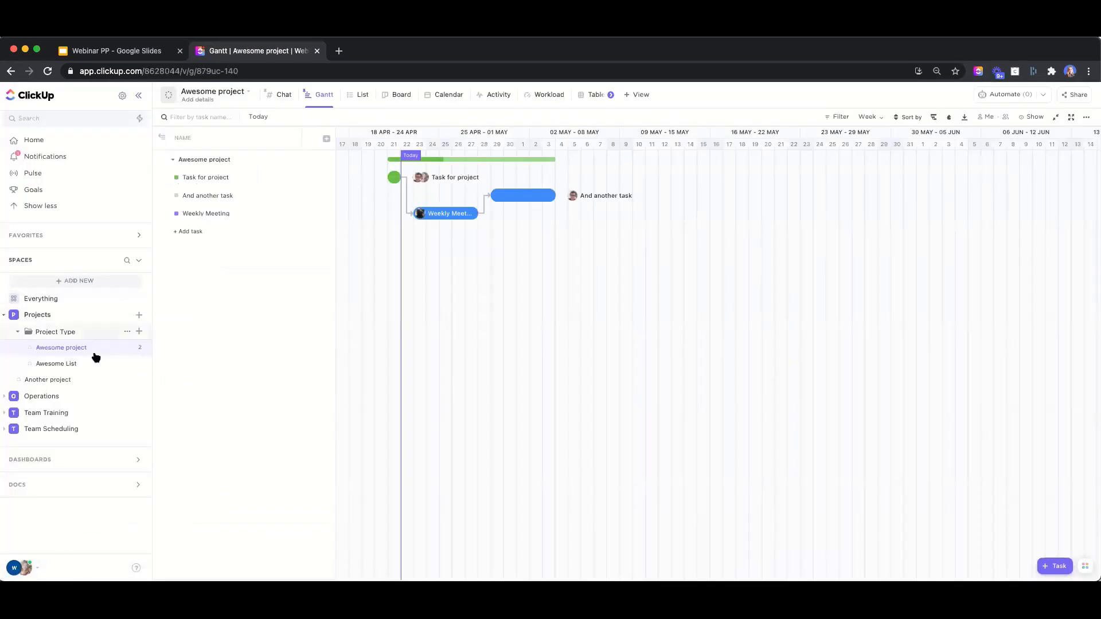
pyautogui.click(16, 569)
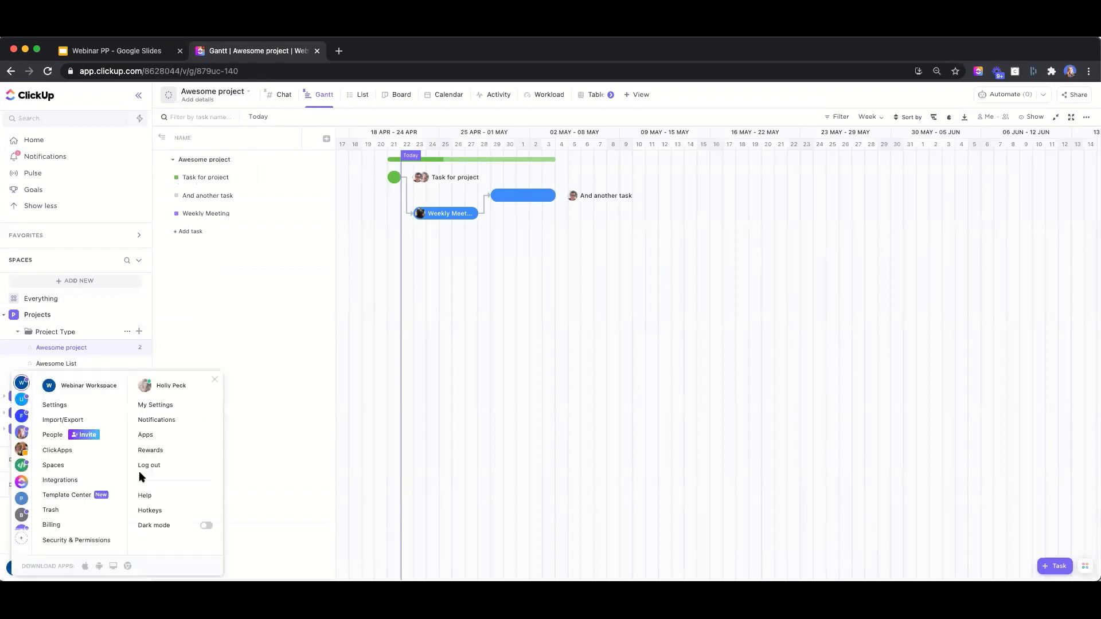
pyautogui.click(72, 452)
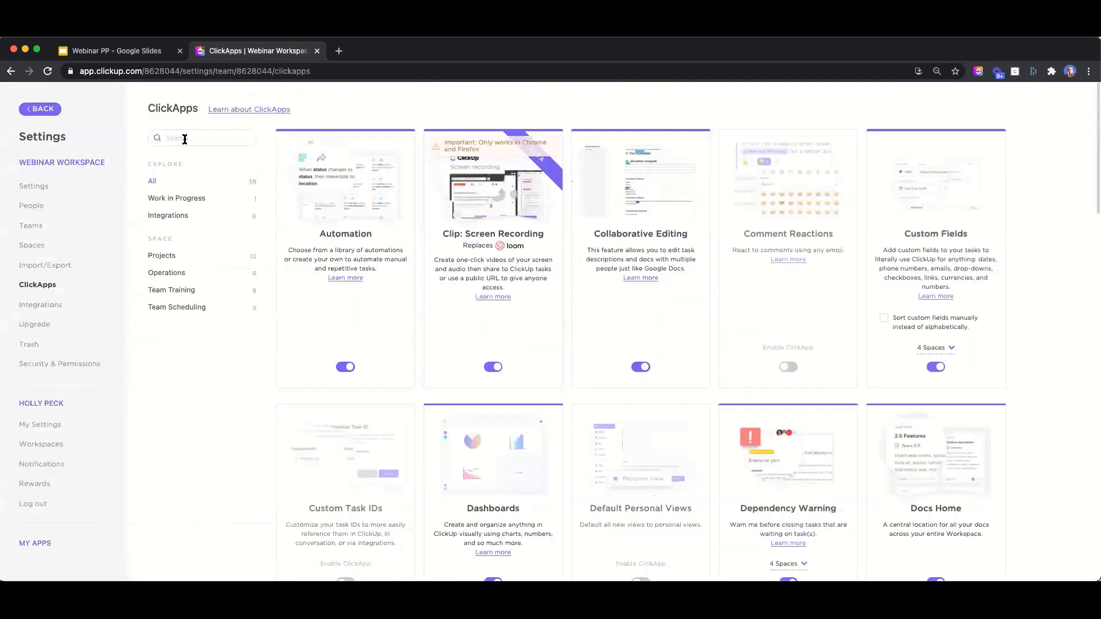
pyautogui.click(185, 140)
pyautogui.write('depen')
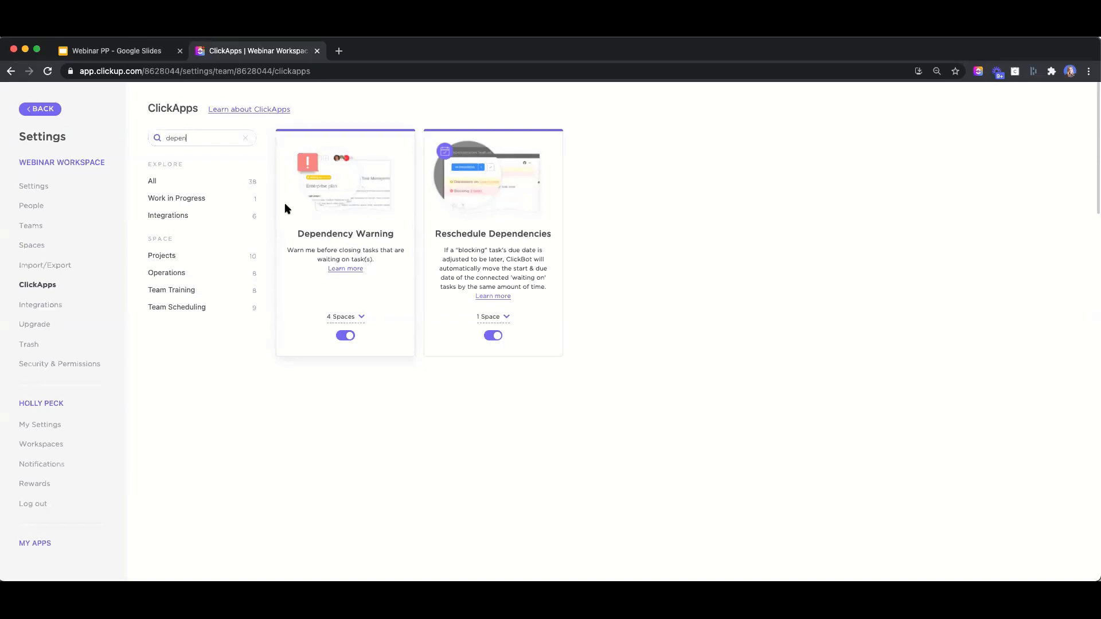
pyautogui.click(38, 111)
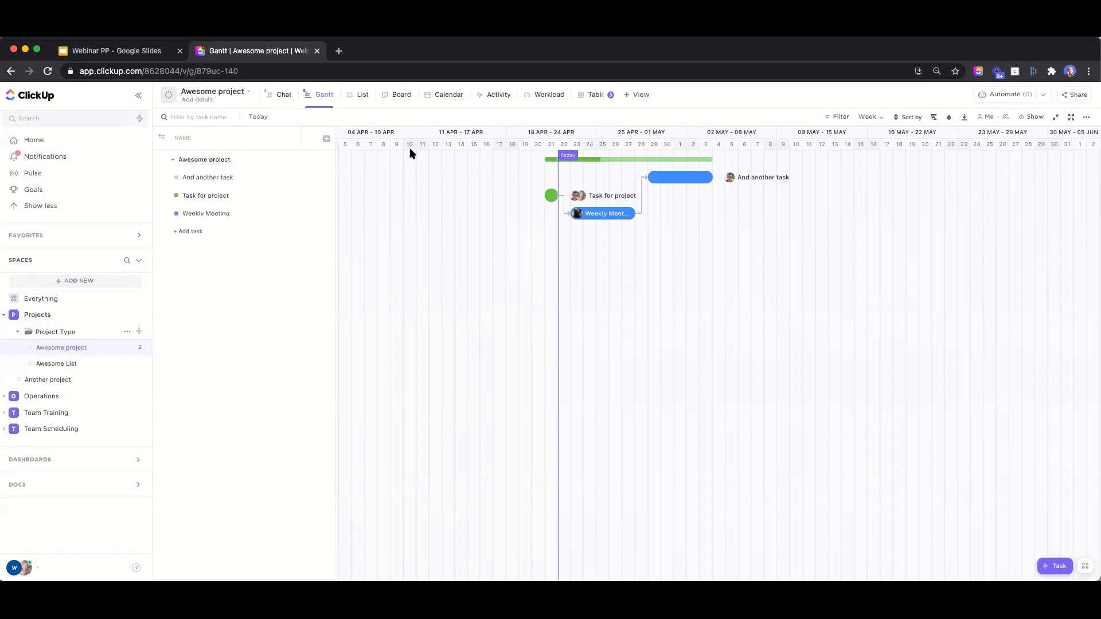
# On Weekly Meeting, post a comment @-mentioning the teammate: 'how are you feeling about your progress?'
pyautogui.click(603, 215)
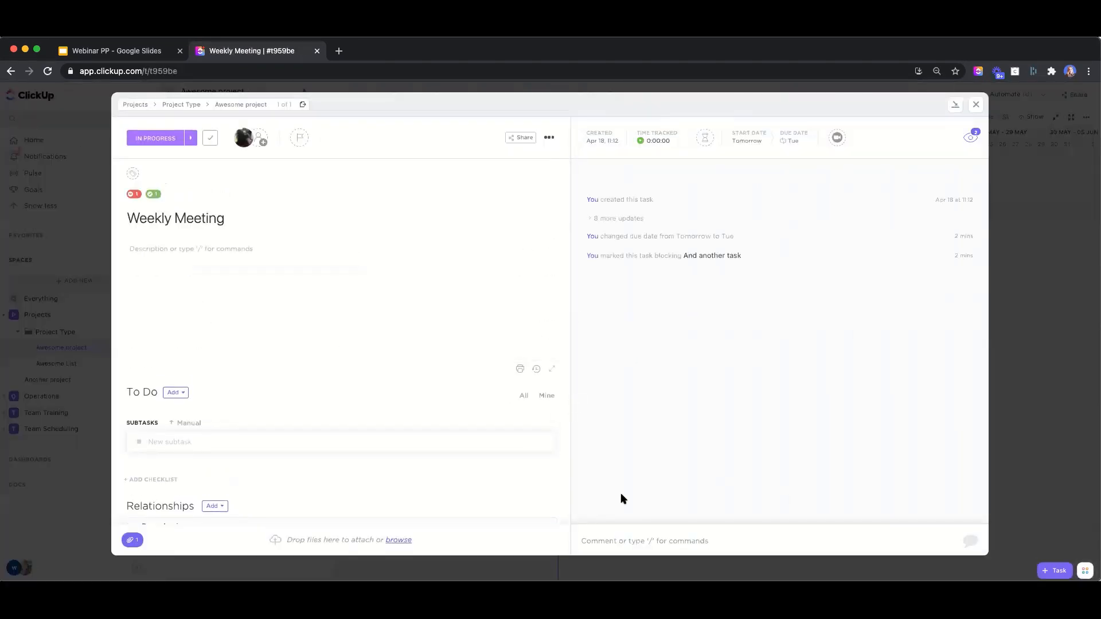
pyautogui.click(632, 539)
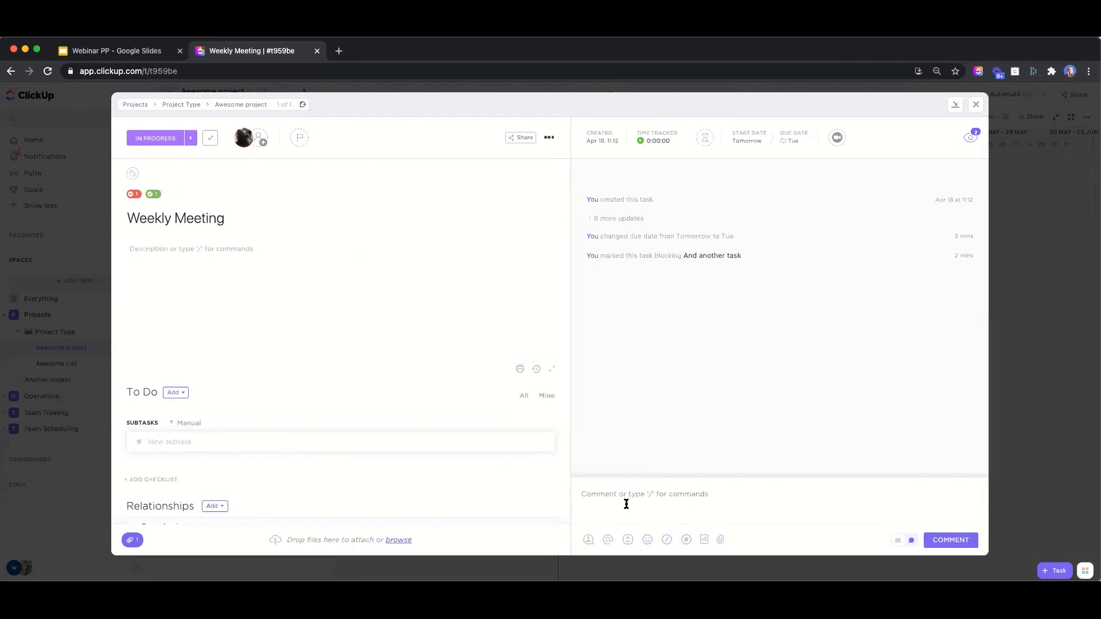
pyautogui.write('@')
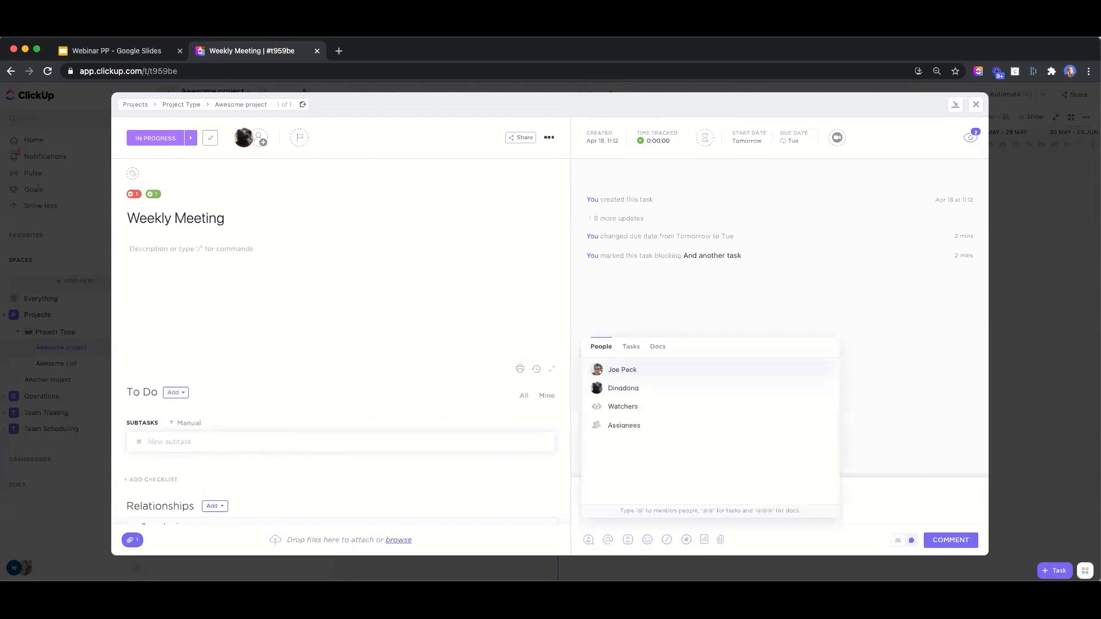
pyautogui.click(644, 369)
pyautogui.write('how ')
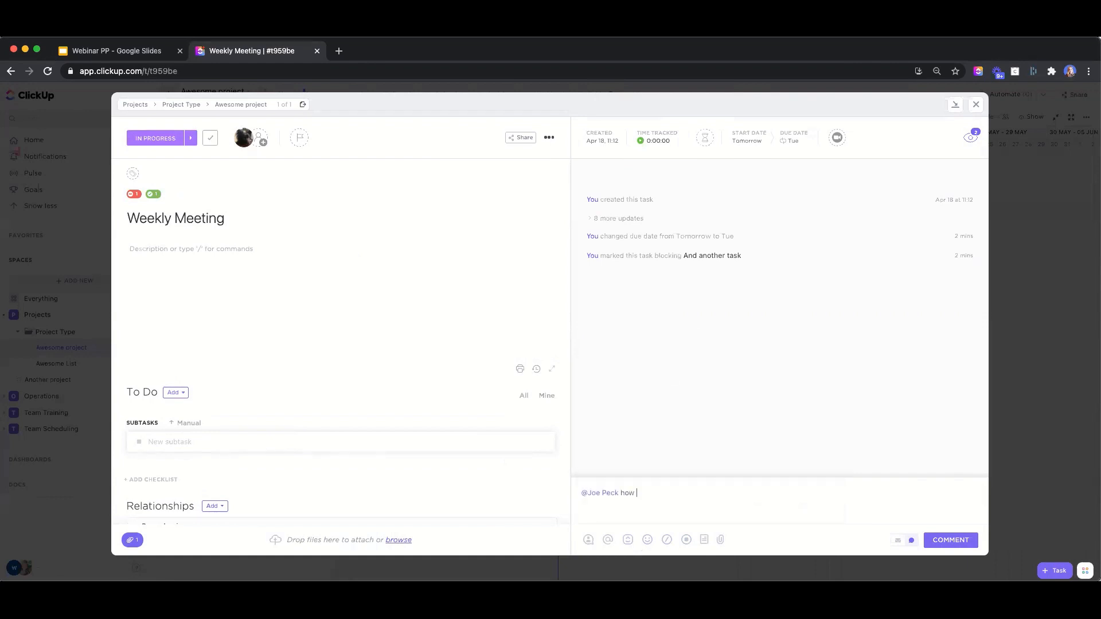
pyautogui.write('are you feeling about your progress!')
pyautogui.hotkey('shift', 'Return')
pyautogui.press('BackSpace')
pyautogui.press('Return')
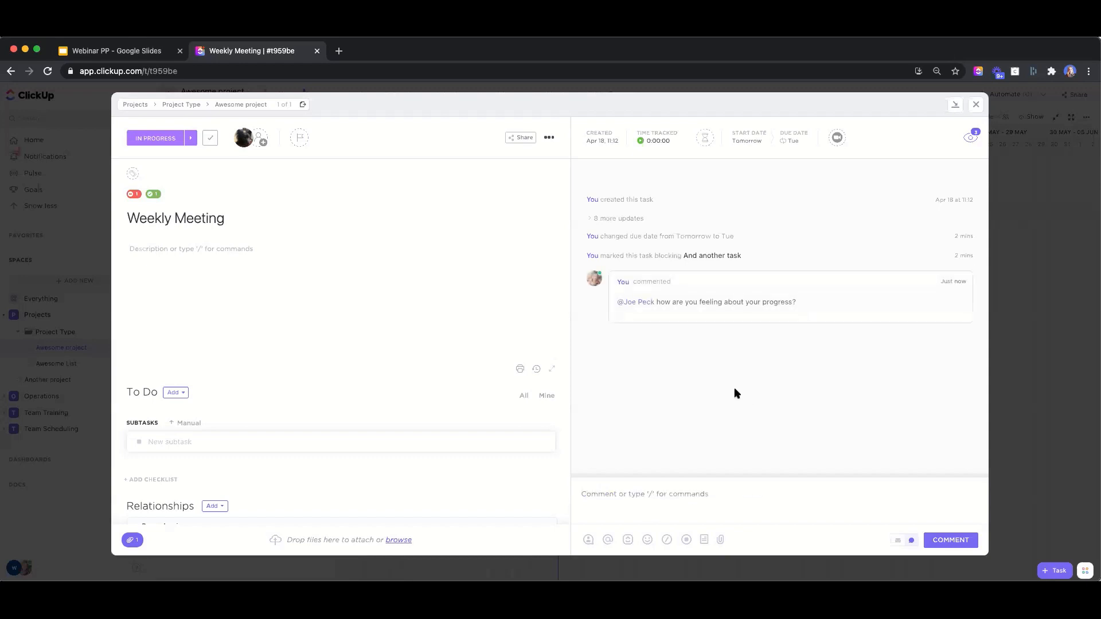
pyautogui.moveTo(765, 290)
# Assign the comment to the mentioned teammate, reply 'It is great!', and mark it resolved
pyautogui.click(941, 282)
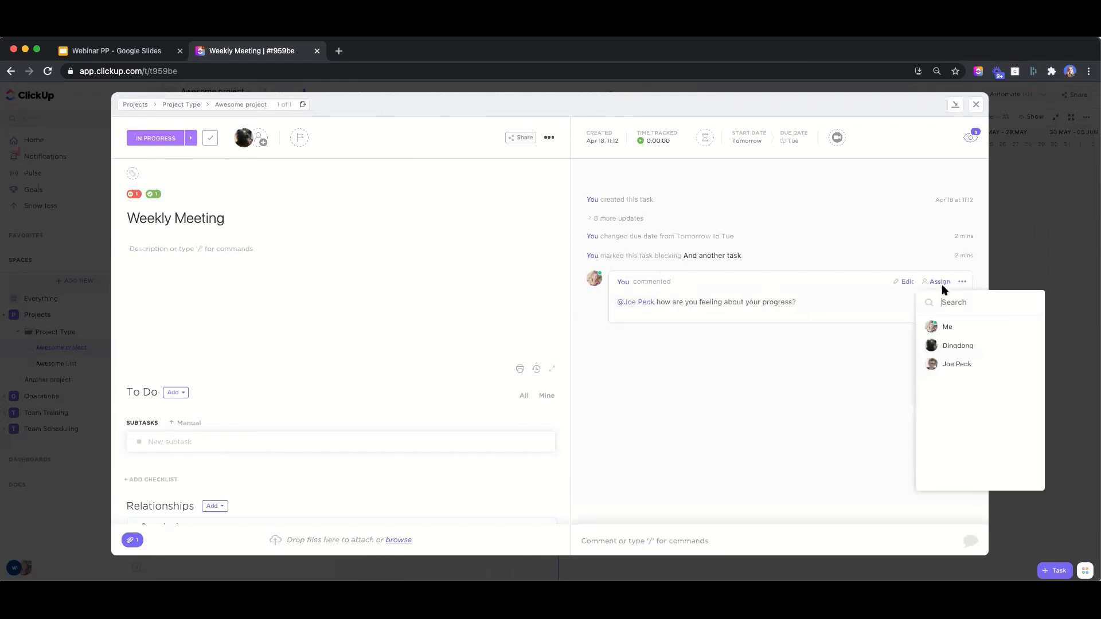
pyautogui.click(952, 363)
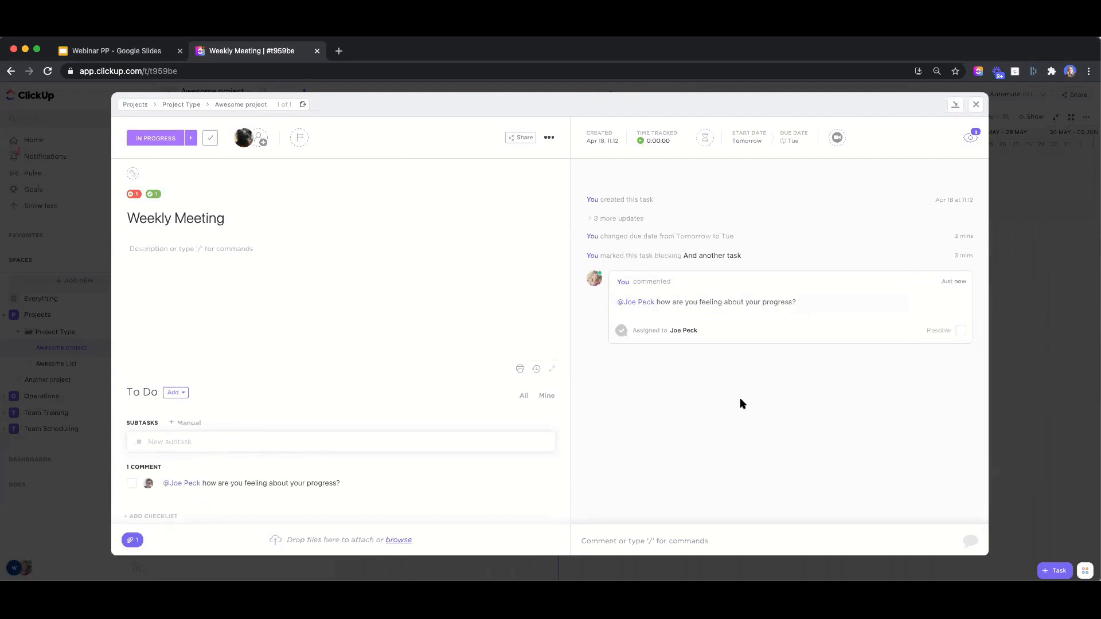
pyautogui.moveTo(877, 324)
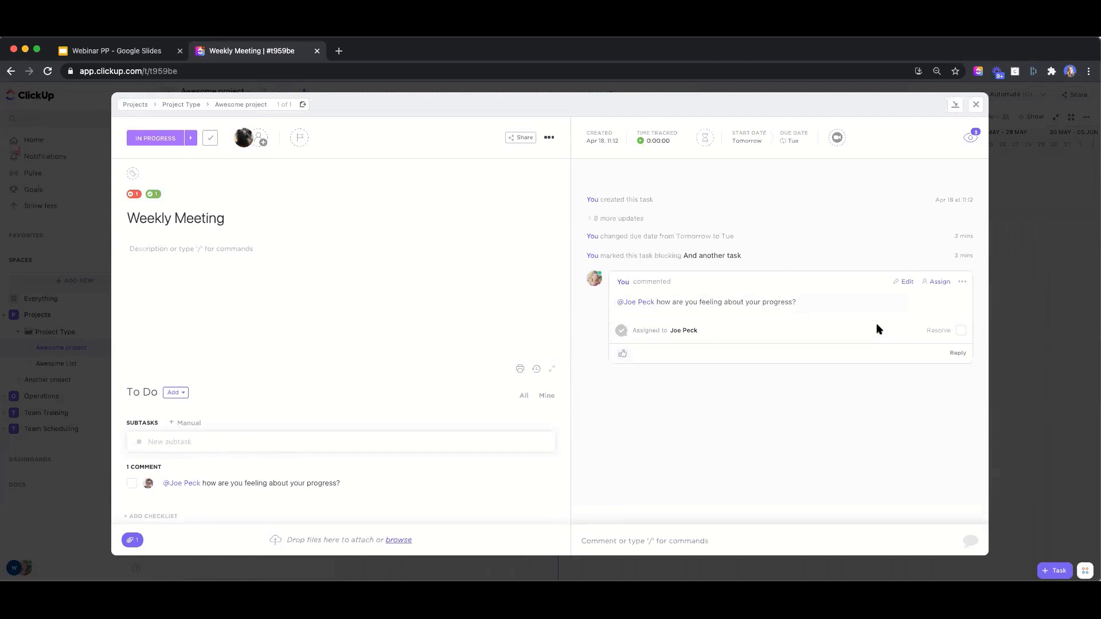
pyautogui.click(956, 355)
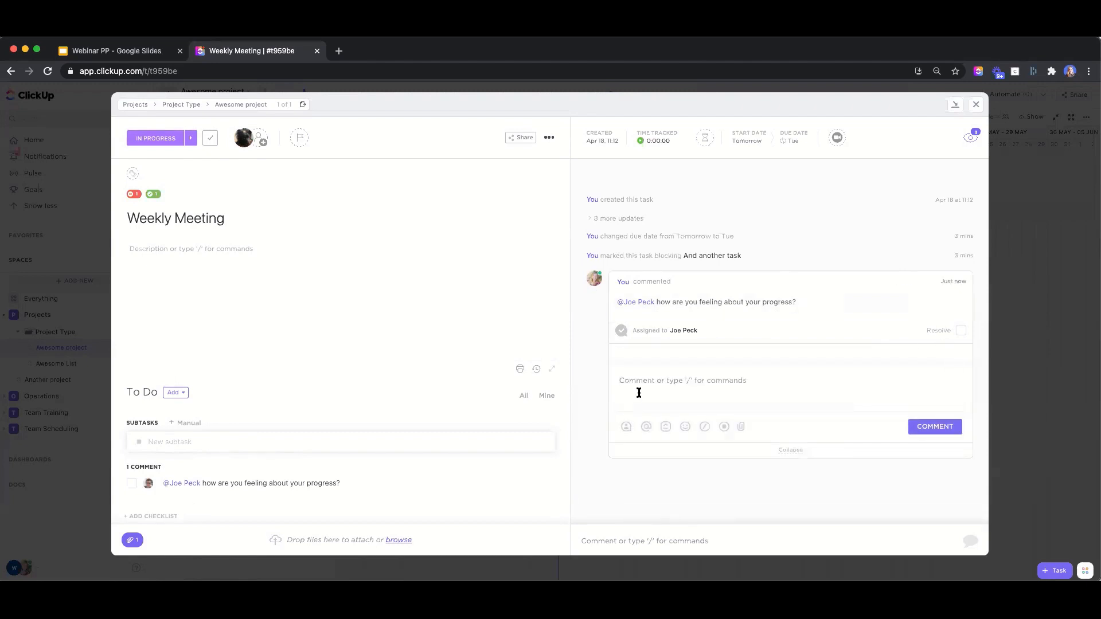
pyautogui.write('c')
pyautogui.press('BackSpace')
pyautogui.write('It is great!')
pyautogui.click(926, 429)
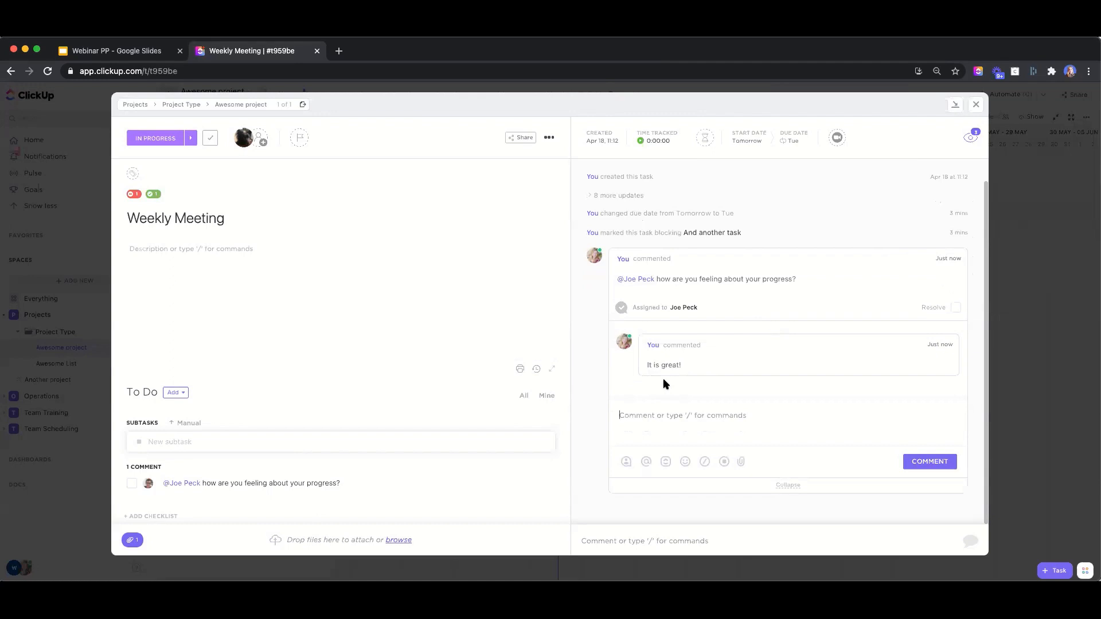
pyautogui.click(955, 308)
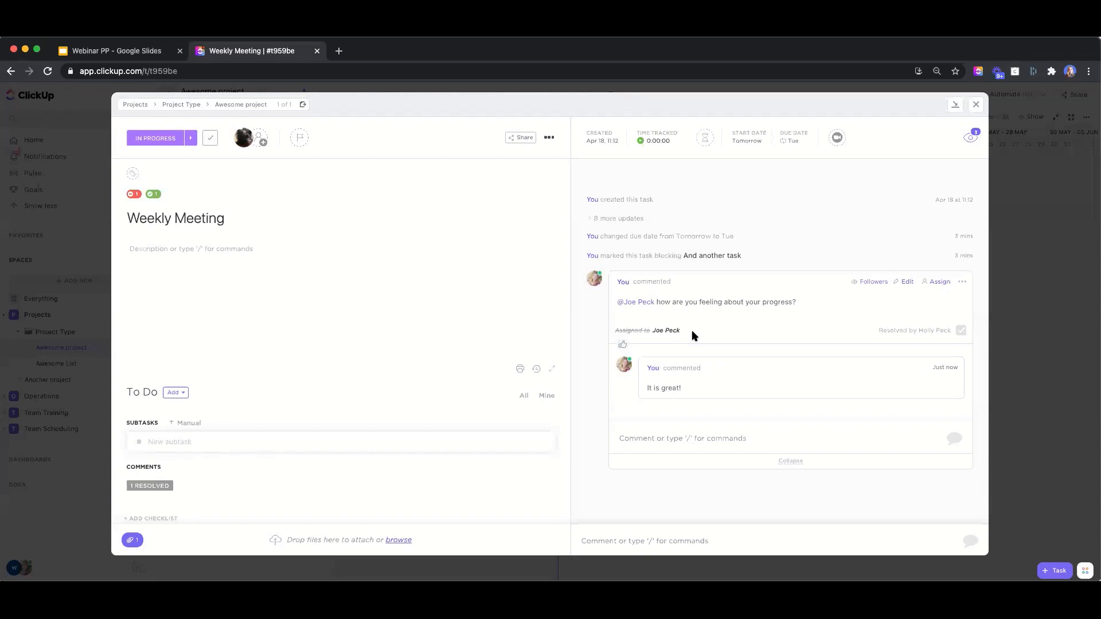
# Close the Weekly Meeting task and view the Awesome project's Chat with its discussion comment
pyautogui.click(977, 105)
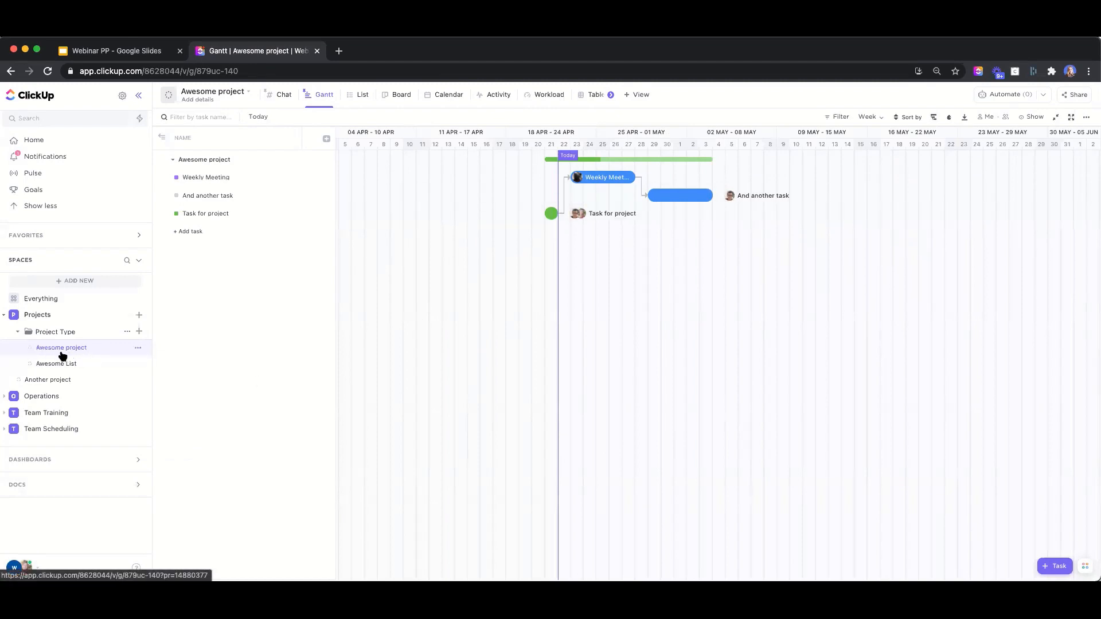
pyautogui.click(280, 100)
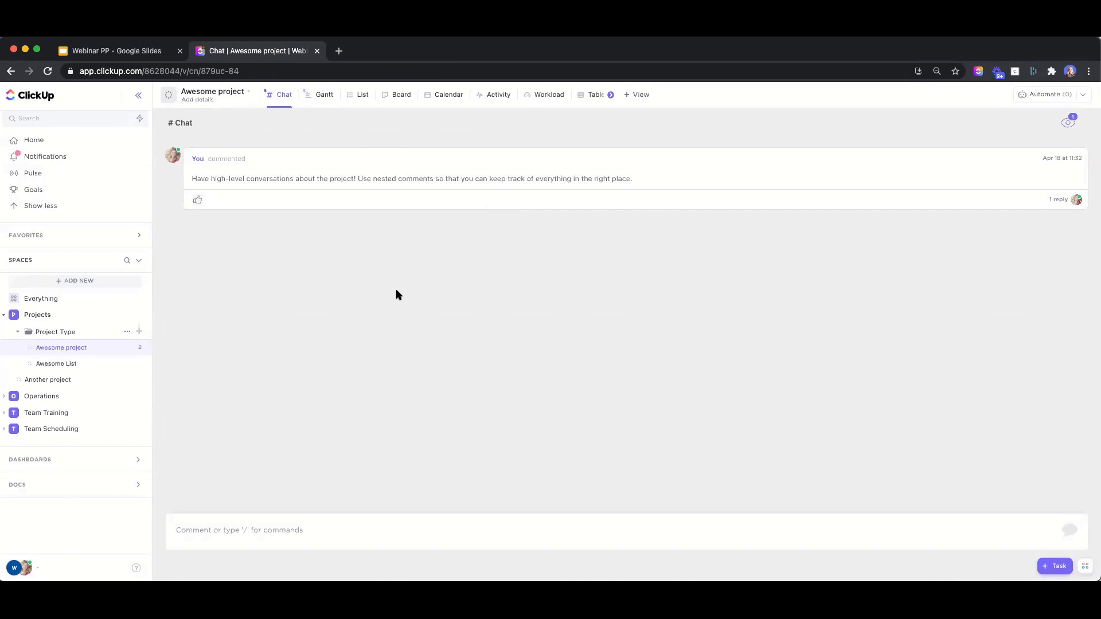
# Expand the chat comment's reply, look over the Project Type folder, then return to Awesome project's chat
pyautogui.click(1058, 199)
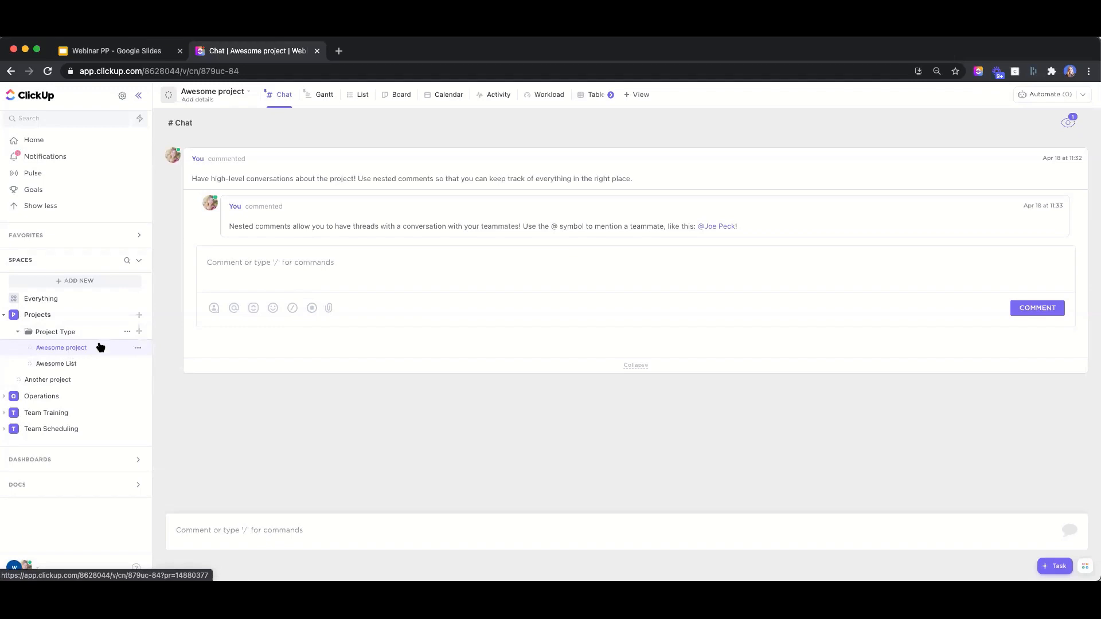
pyautogui.click(65, 333)
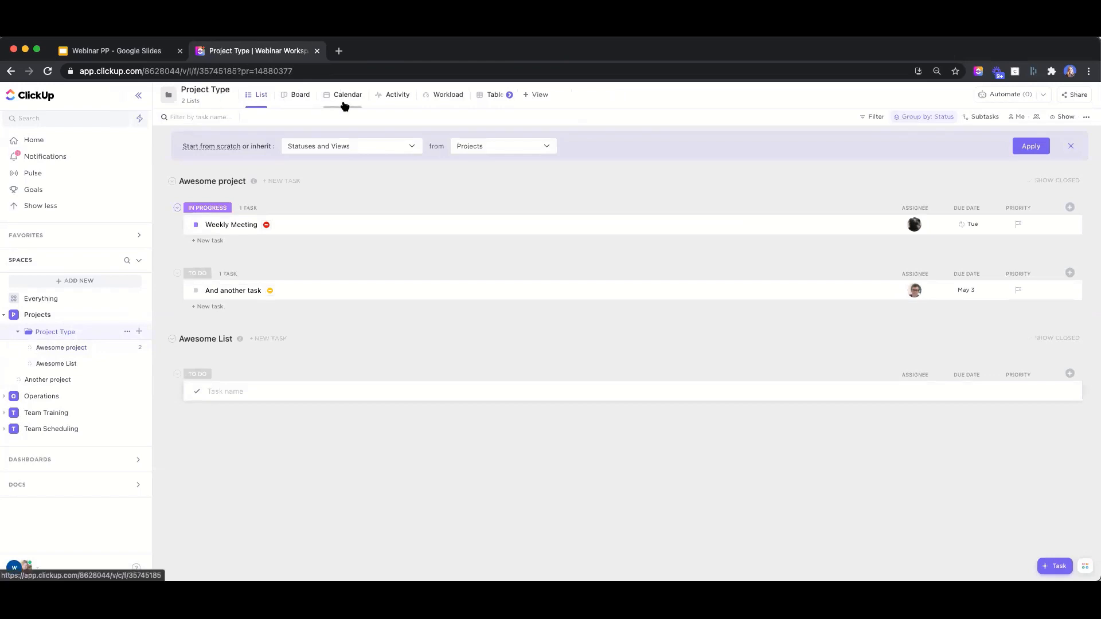
pyautogui.click(60, 348)
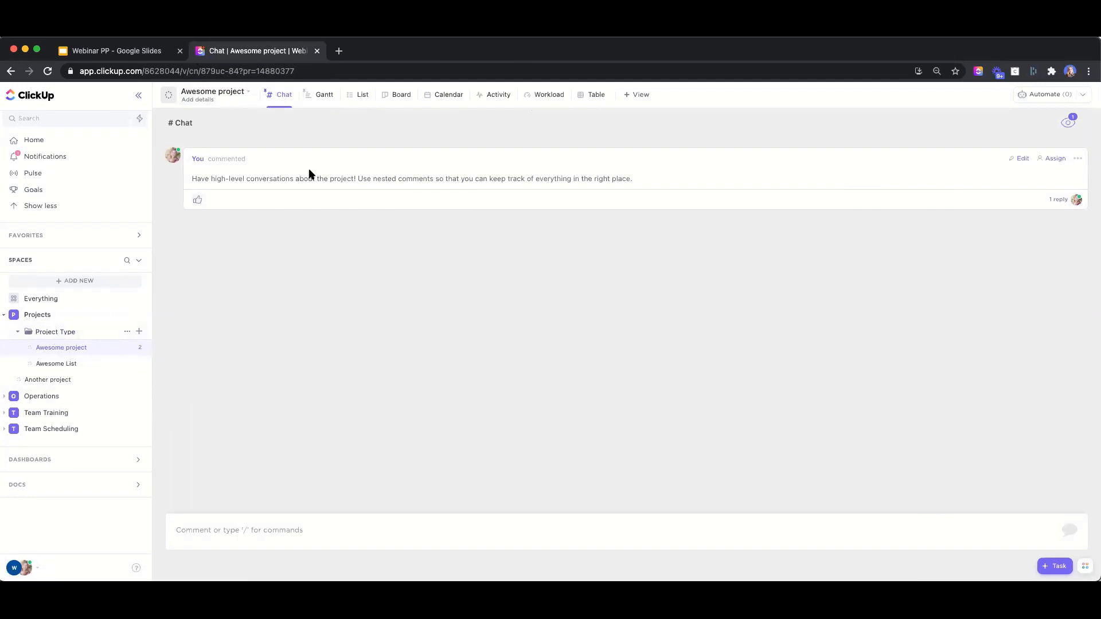
# Show Awesome project in List view, previewing a Progress (Auto) column but discarding it unadded
pyautogui.click(358, 95)
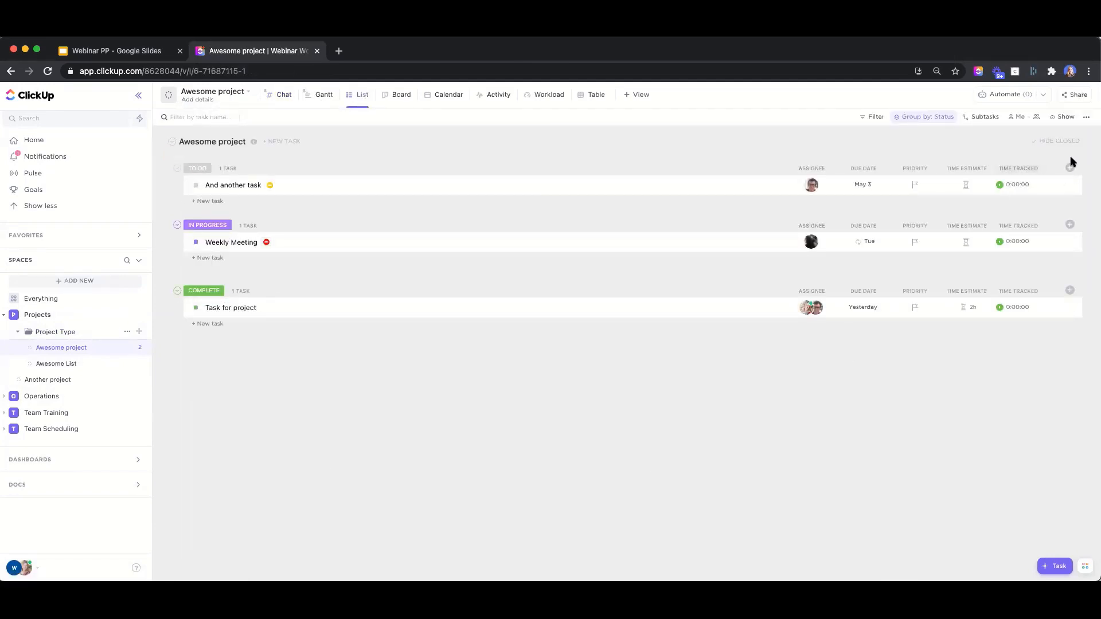
pyautogui.click(1070, 167)
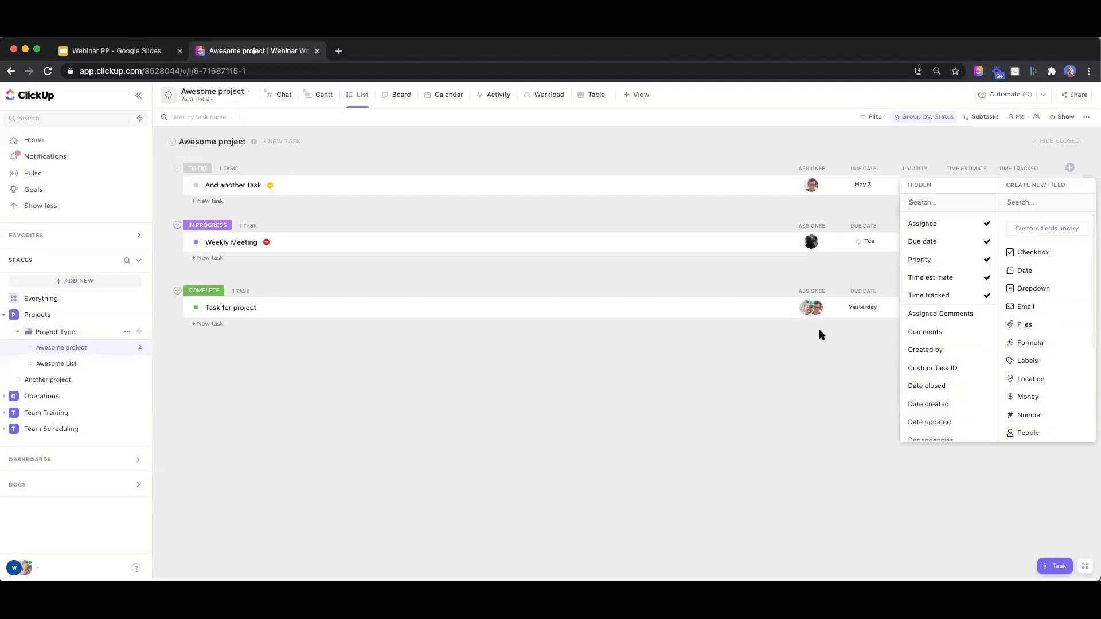
pyautogui.scroll(-4, 1051, 372)
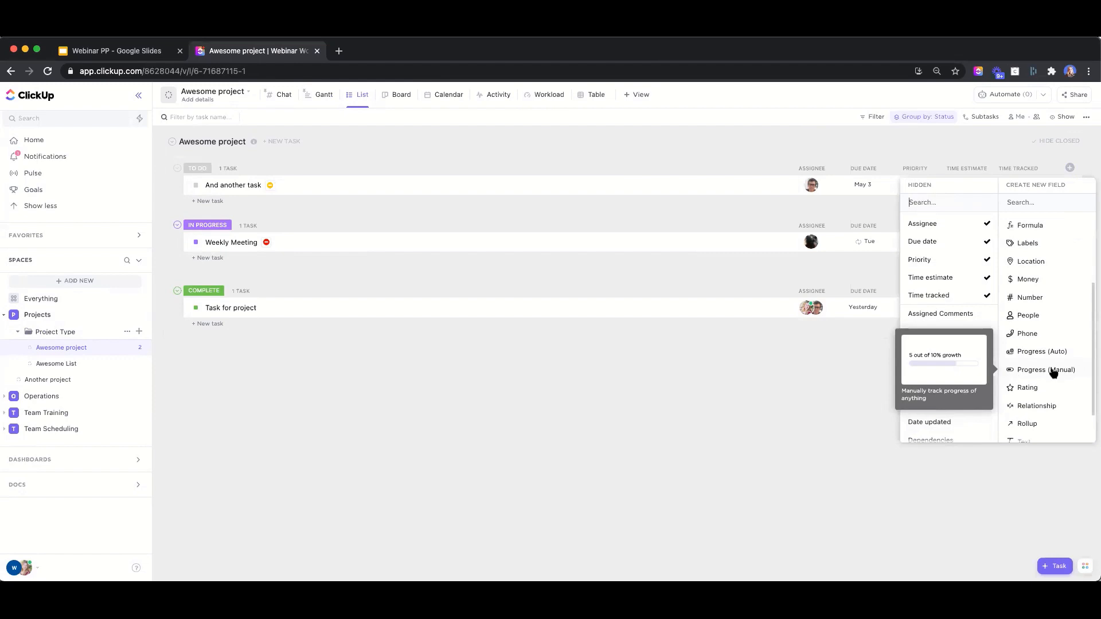
pyautogui.click(1048, 350)
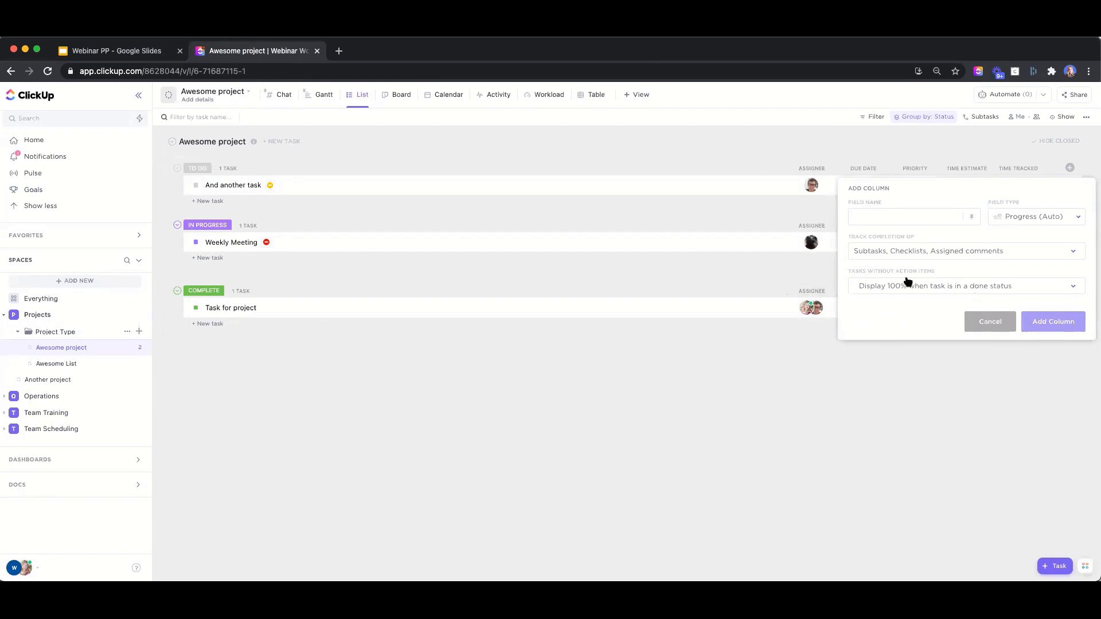
pyautogui.click(879, 253)
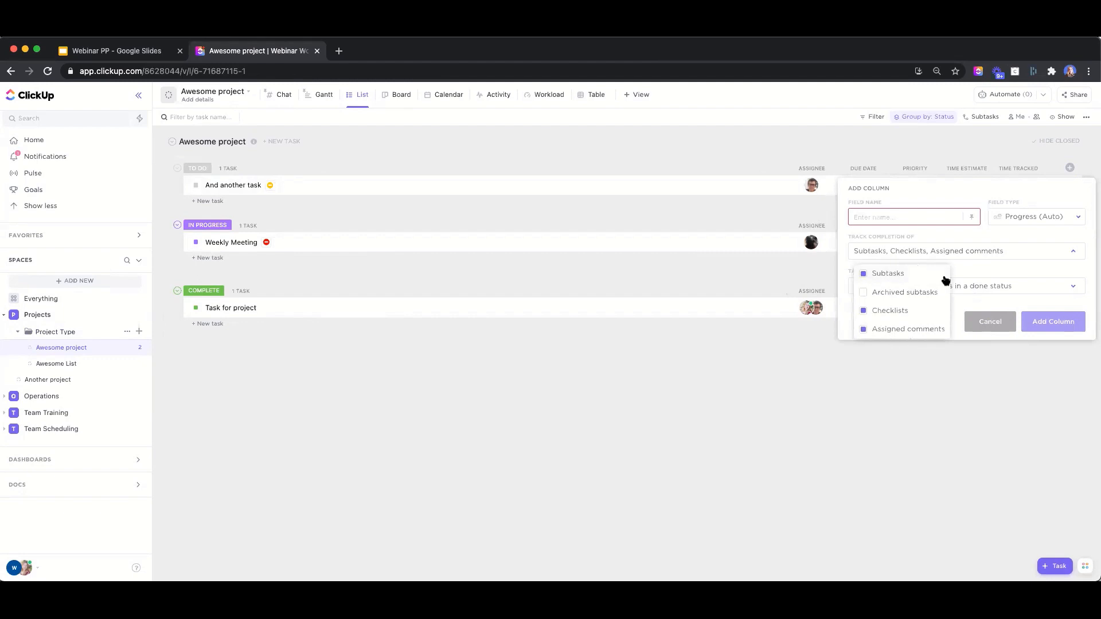
pyautogui.click(895, 250)
pyautogui.click(623, 462)
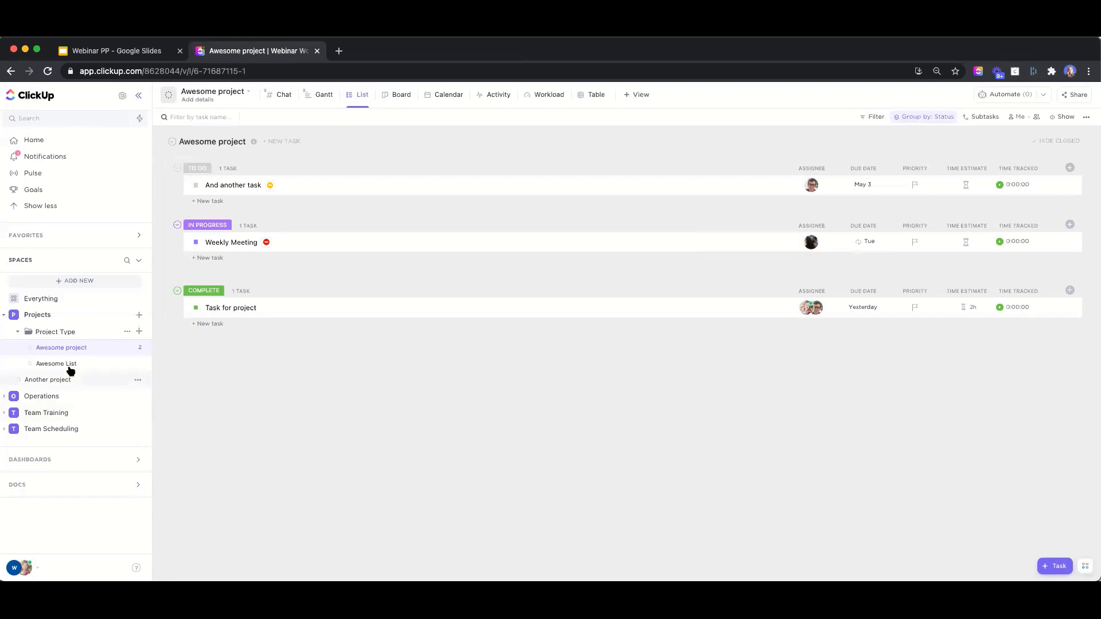
# Go to the Operations space under Projects and open its Company SOPs doc
pyautogui.click(35, 315)
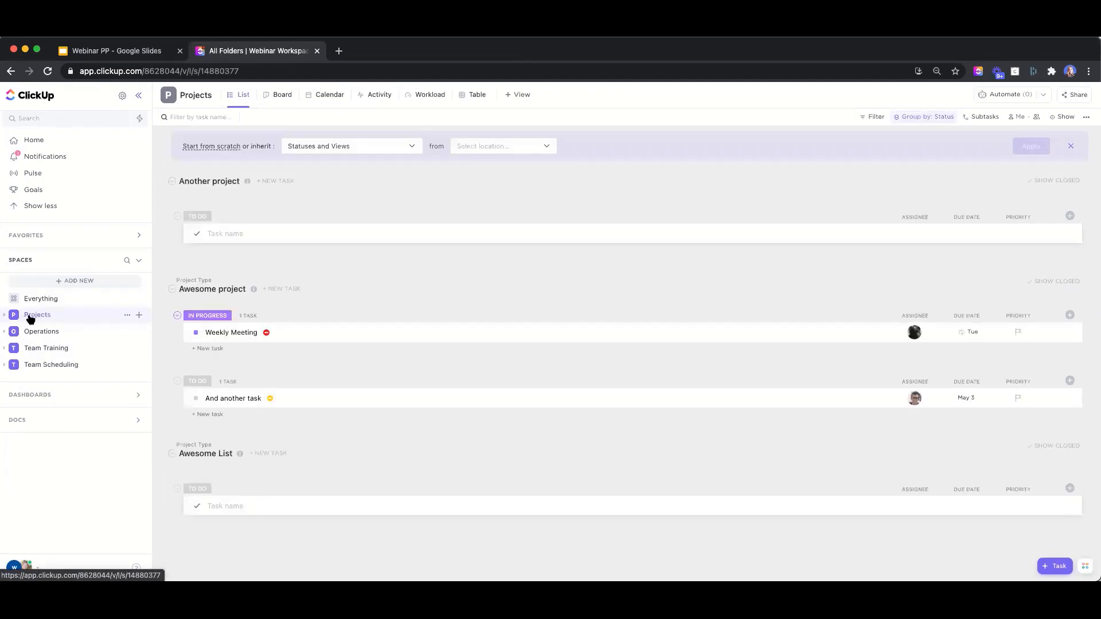
pyautogui.click(5, 332)
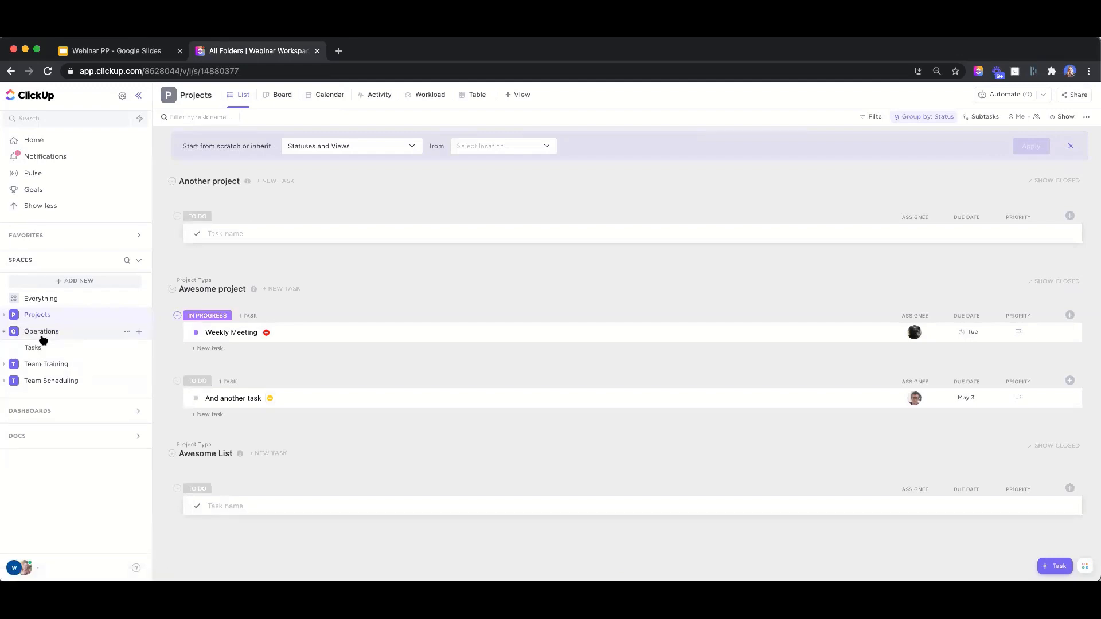
pyautogui.click(46, 334)
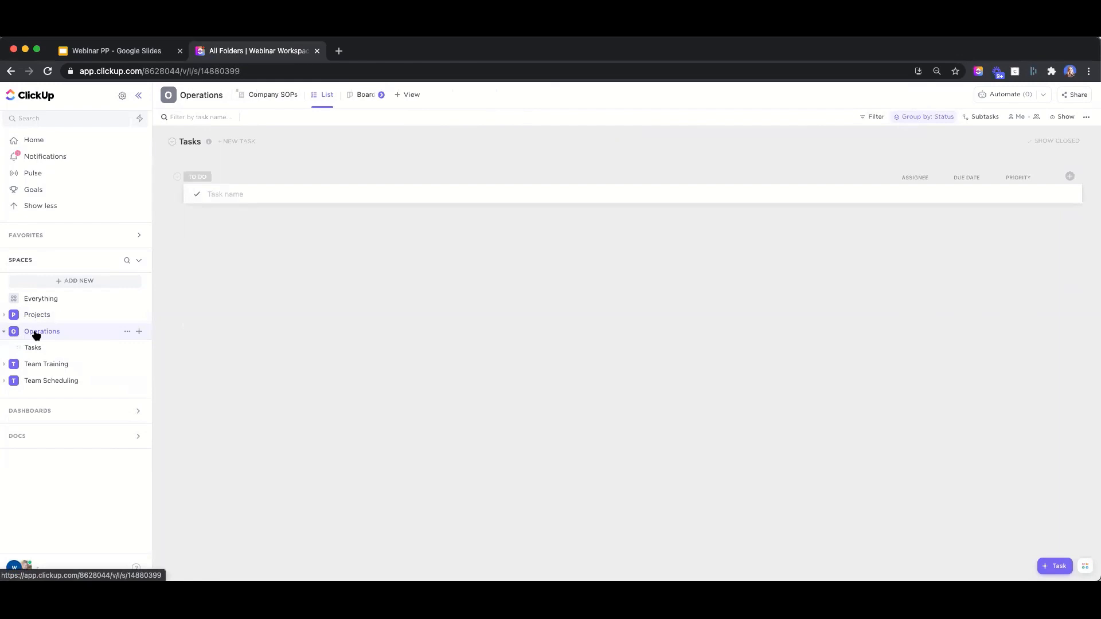
pyautogui.click(263, 99)
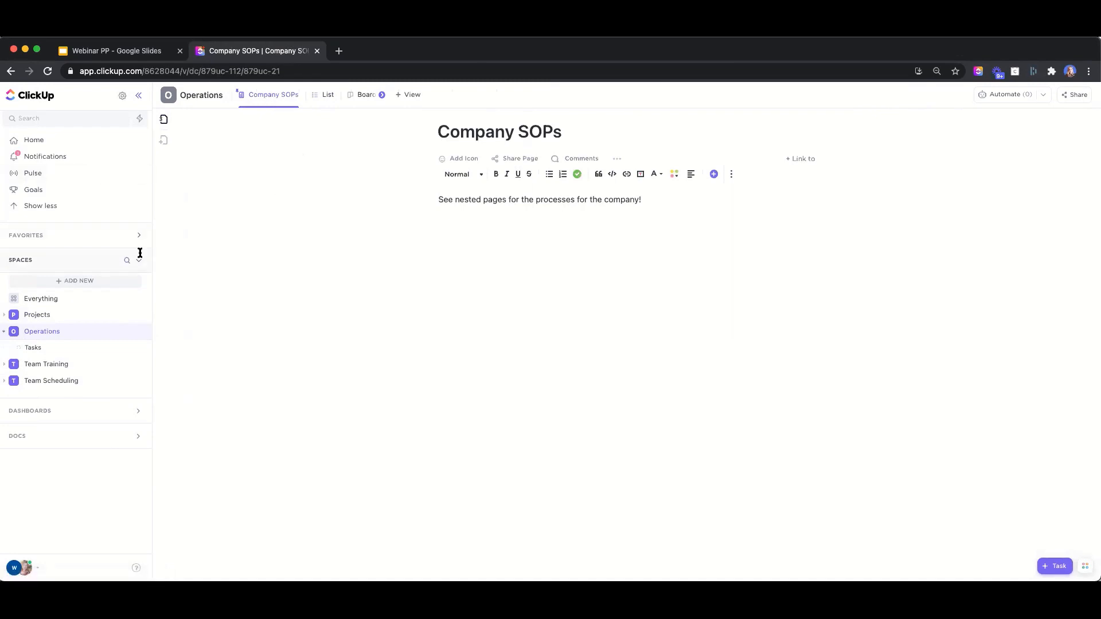
# Open the nested 'How to start a project' page from the doc's Pages panel and place the cursor in its empty body
pyautogui.click(165, 120)
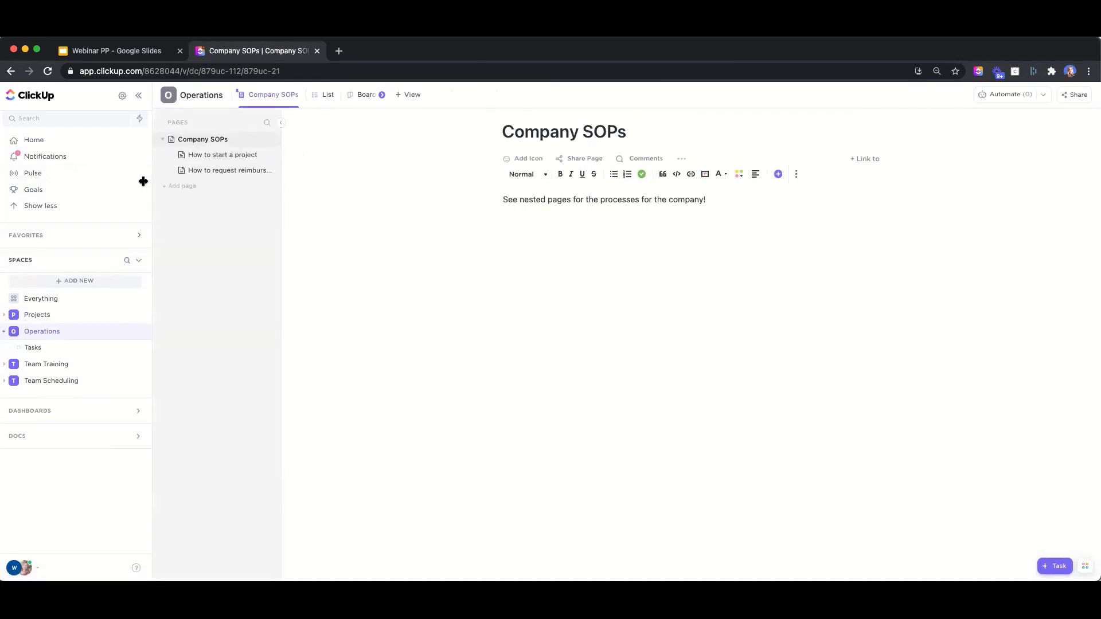
pyautogui.click(224, 154)
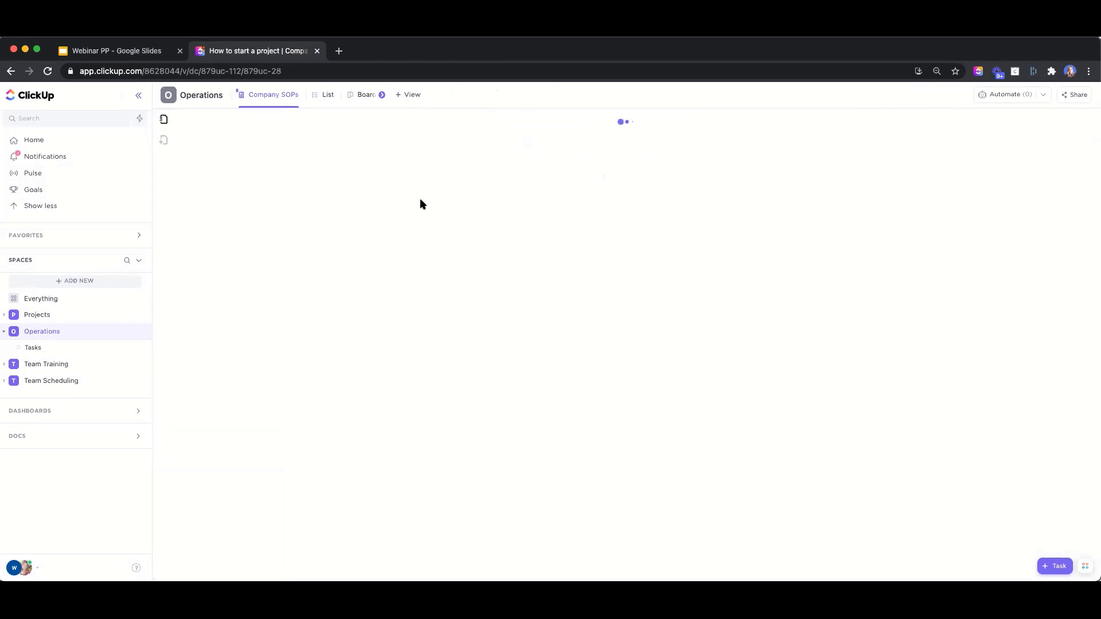
pyautogui.click(506, 240)
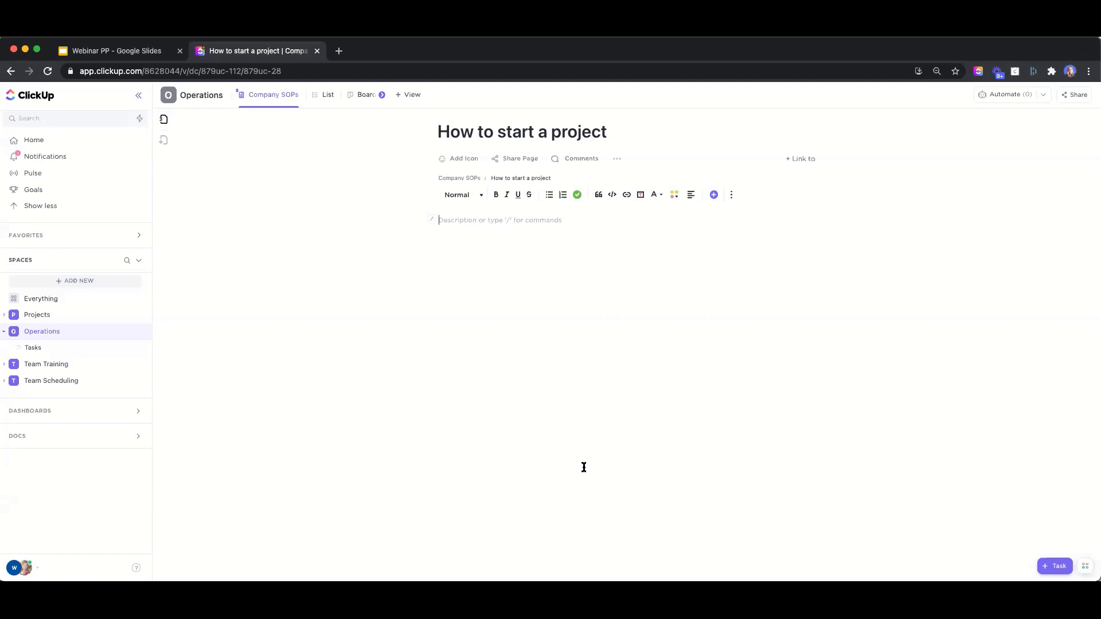
# Insert a code block with 'Last edited: April 22, 2021' and an Owner line, followed by 'Information!'
pyautogui.write('/')
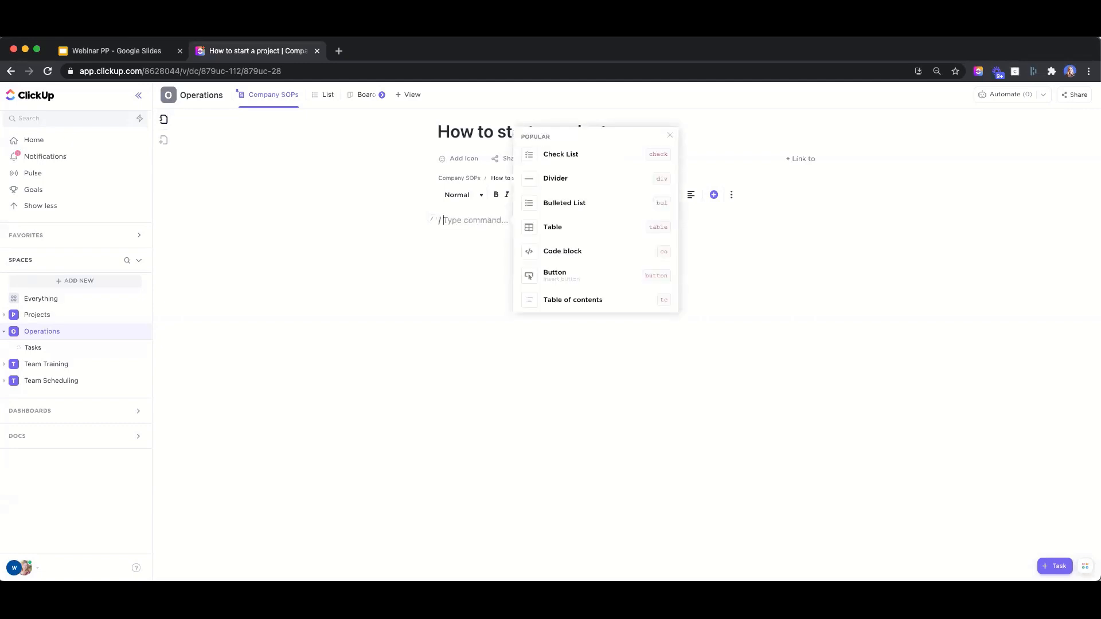
pyautogui.write('cod')
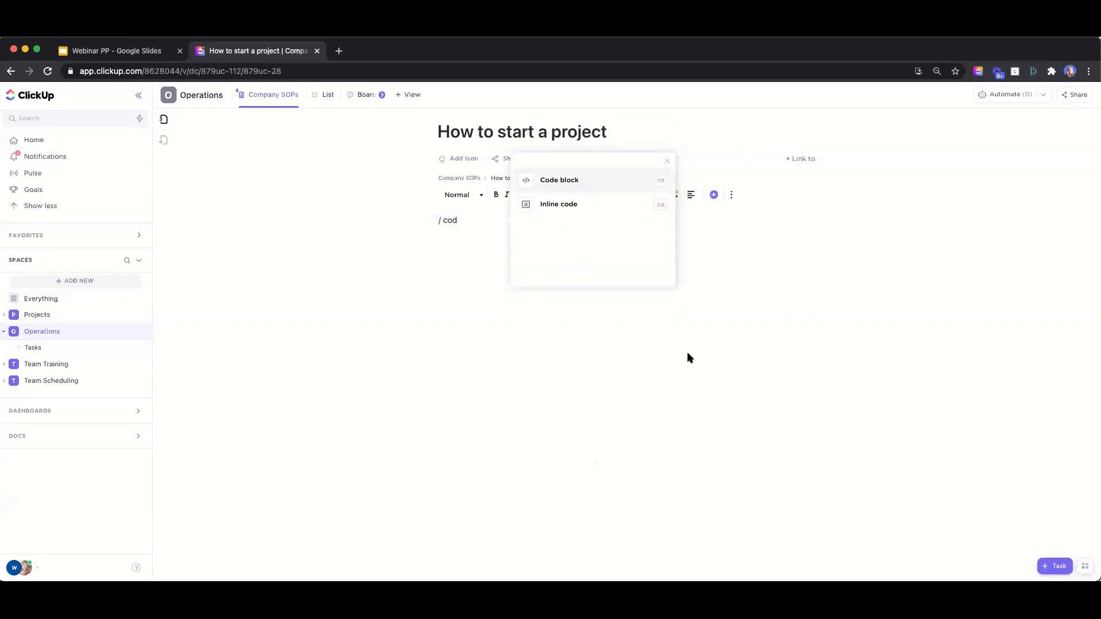
pyautogui.click(578, 180)
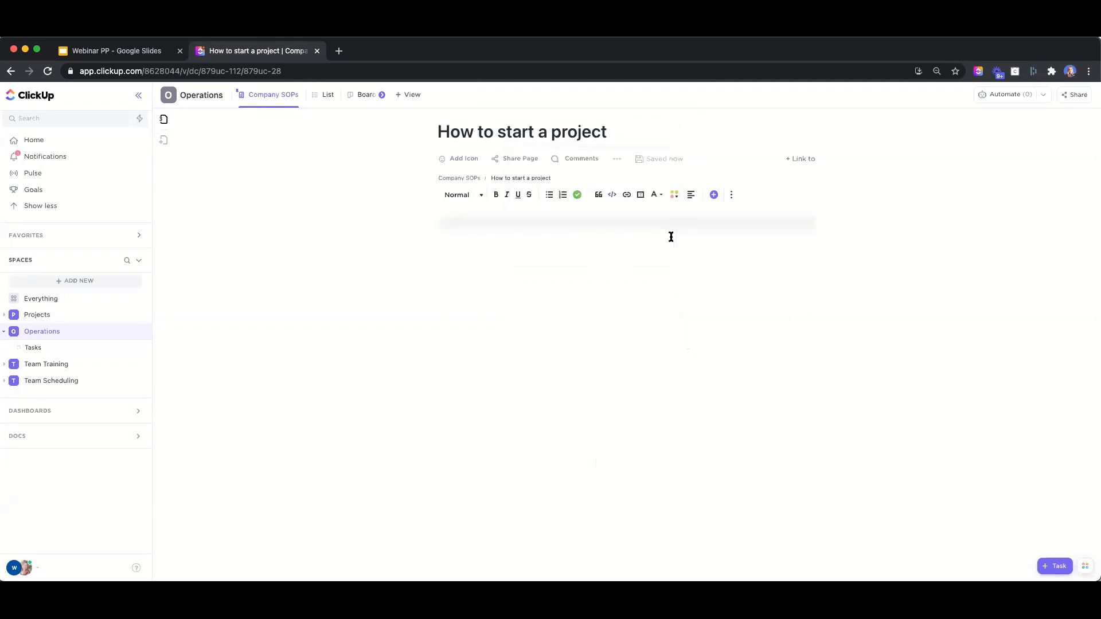
pyautogui.write('Last edited: APr')
pyautogui.press('BackSpace')
pyautogui.press('BackSpace')
pyautogui.press('BackSpace')
pyautogui.write('Apirl')
pyautogui.press('BackSpace')
pyautogui.press('BackSpace')
pyautogui.press('BackSpace')
pyautogui.press('BackSpace')
pyautogui.write('ril 22, 2021')
pyautogui.press('Return')
pyautogui.write('Owner: Ho')
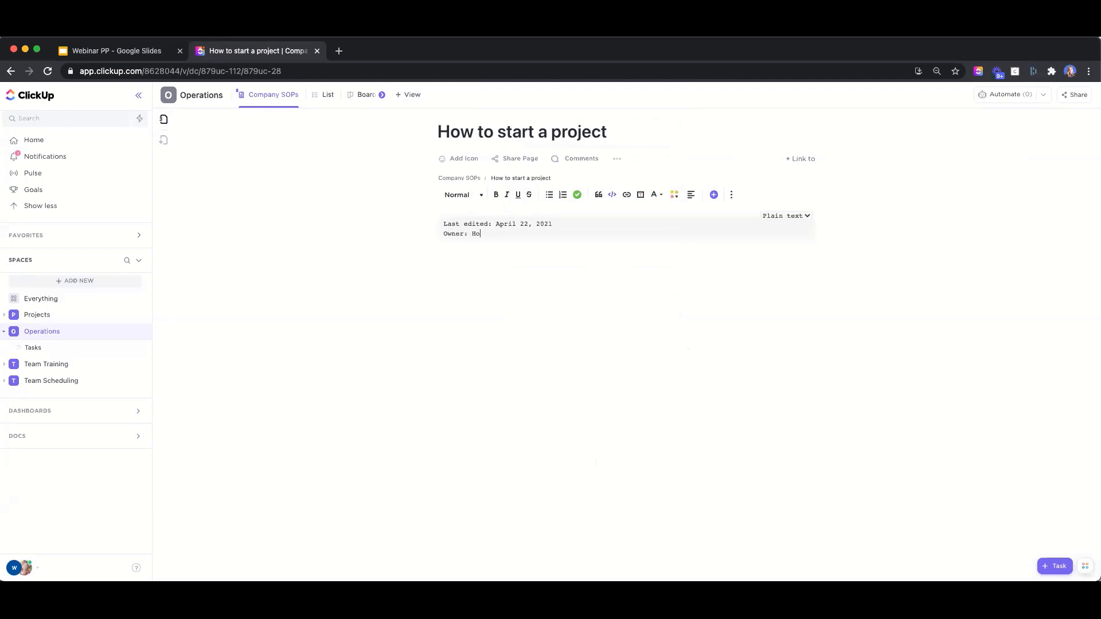
pyautogui.write('lly')
pyautogui.press('Return')
pyautogui.press('Return')
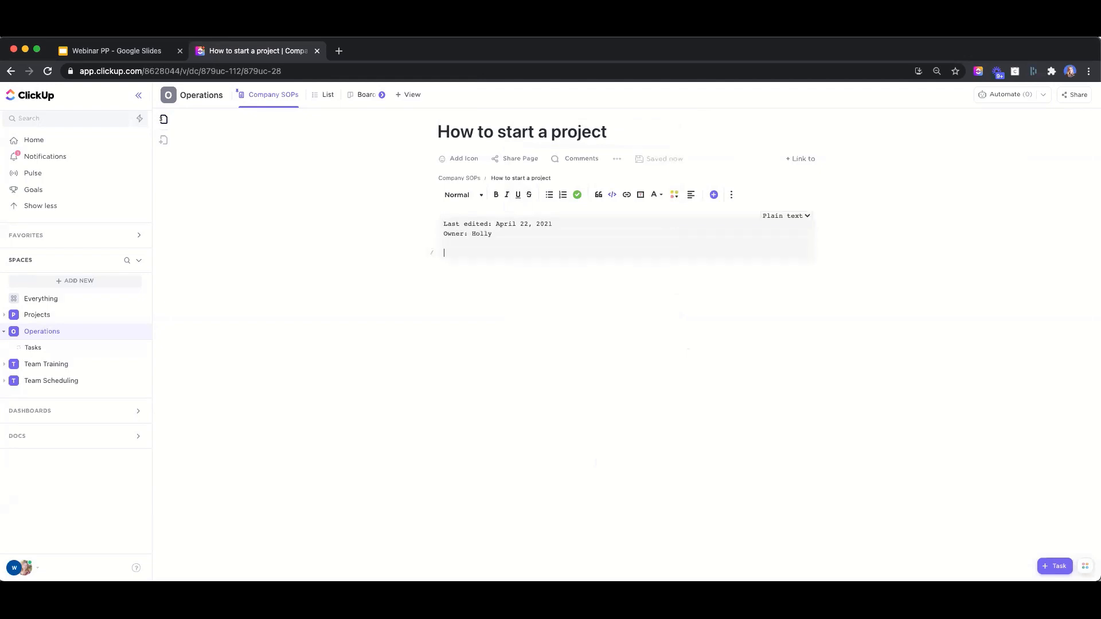
pyautogui.press('Return')
pyautogui.write('Information!')
# Show the quick actions tray (Record Clip, Track Time, Reminder, Notepad) and dismiss the Helpful Tip
pyautogui.click(1087, 567)
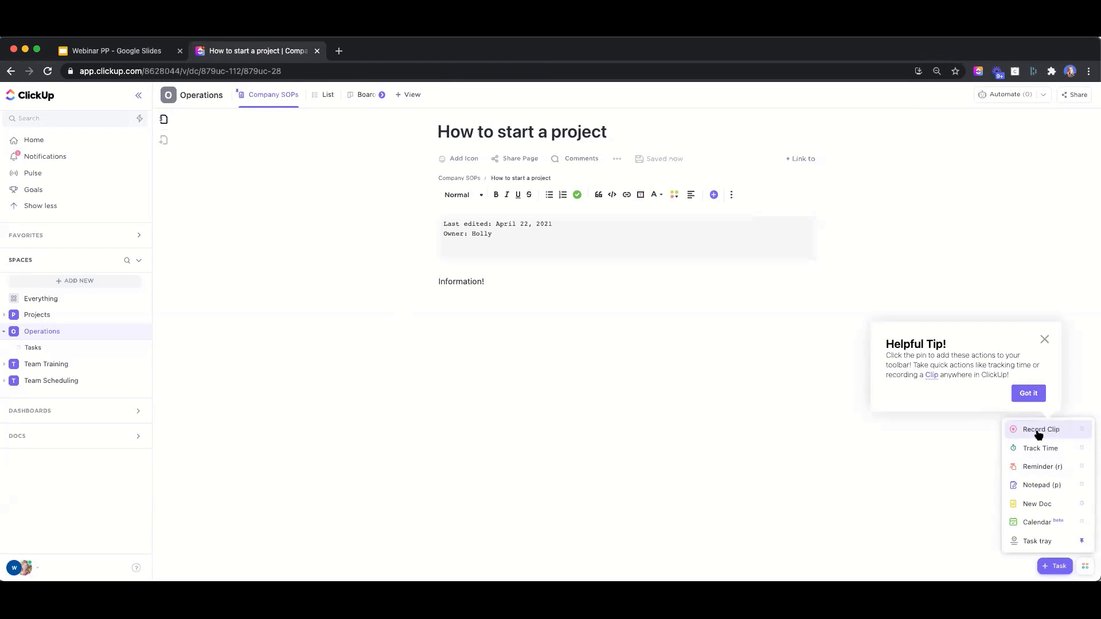
pyautogui.click(1029, 395)
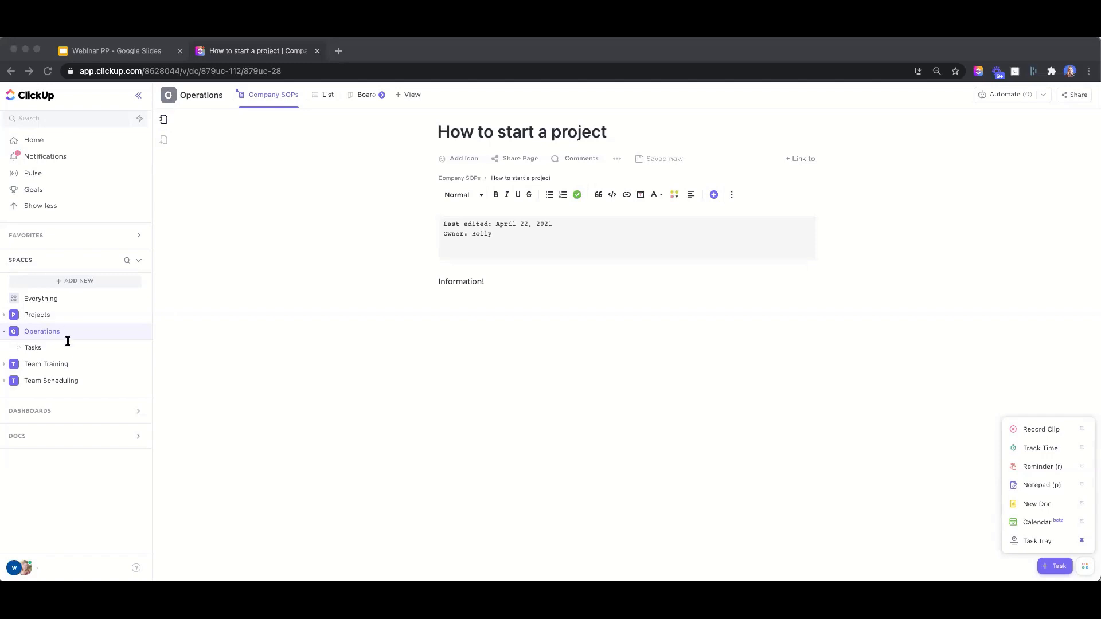
# Open the first trainee's Practice Using ClickUp folder in Team Training and expand Learn Tasks' twelve subtasks
pyautogui.click(6, 367)
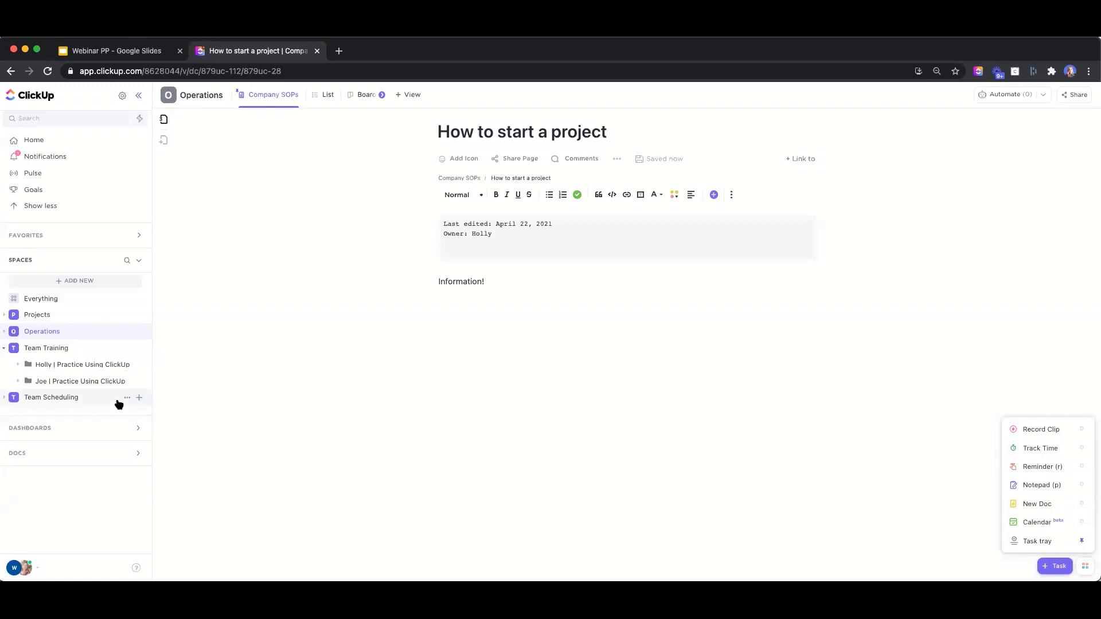
pyautogui.click(19, 365)
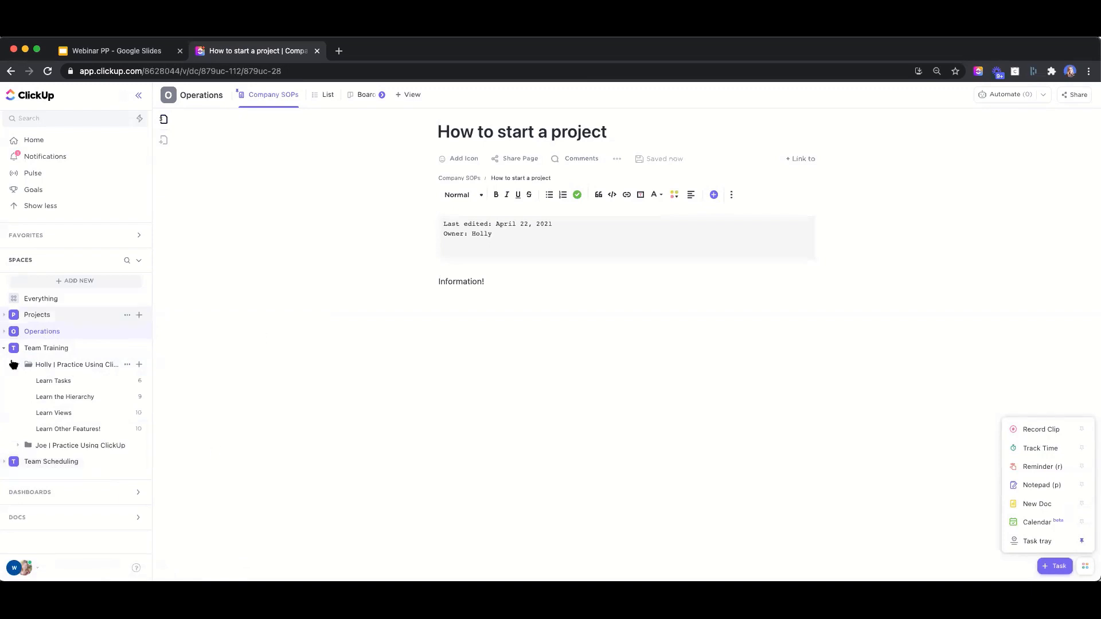
pyautogui.click(46, 365)
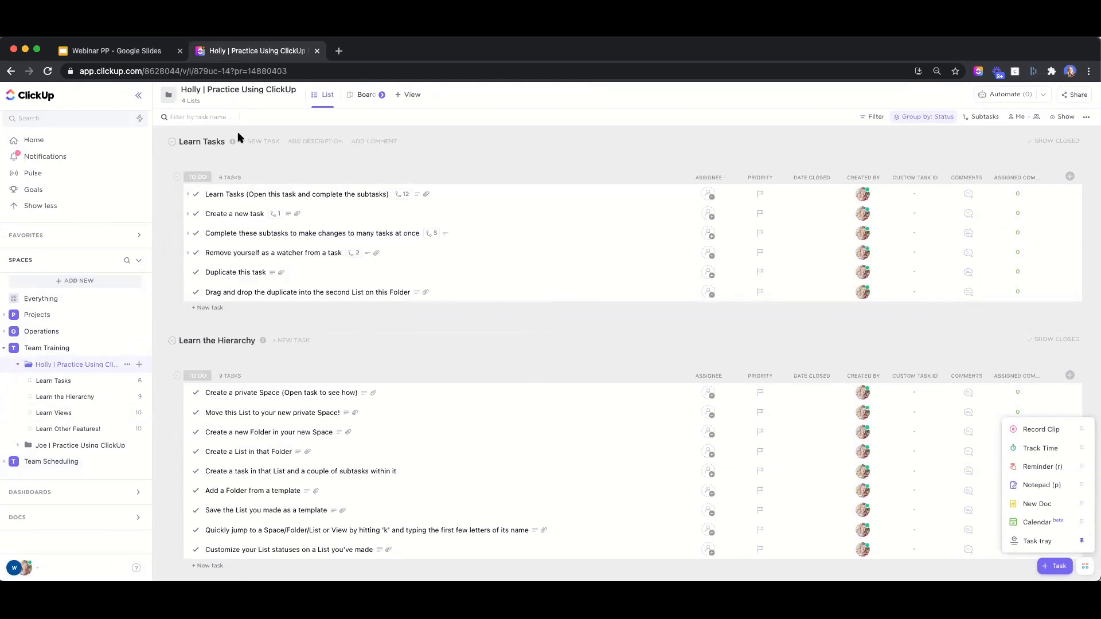
pyautogui.click(187, 193)
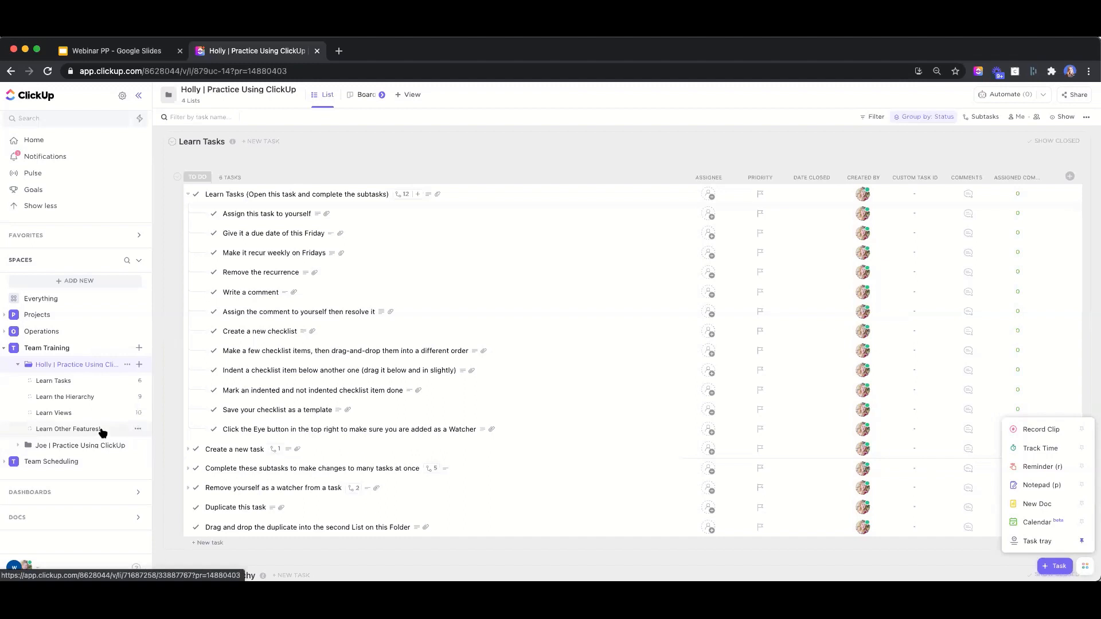
# From Team Training's Browse Templates, search 'practice using clickup' and choose Use Template on Practice Using ClickUp
pyautogui.click(139, 348)
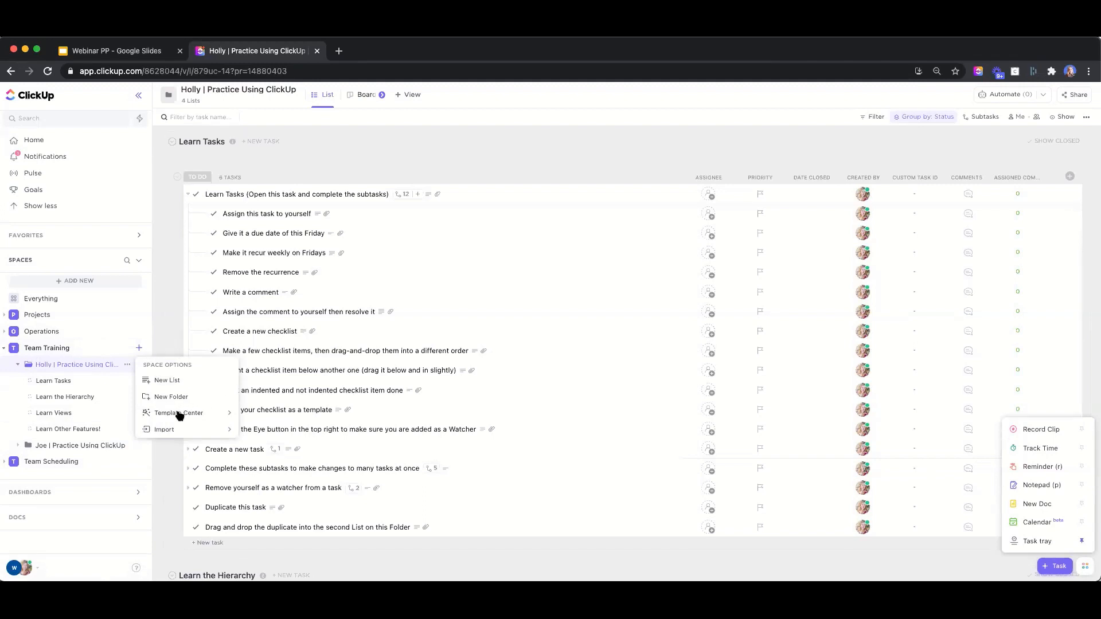
pyautogui.moveTo(180, 413)
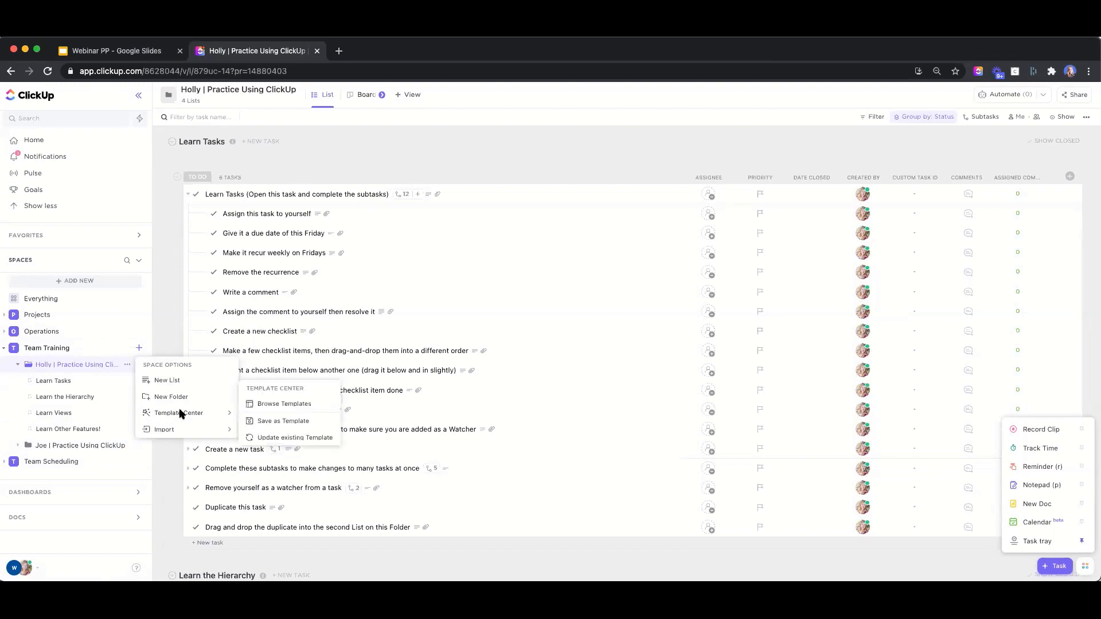
pyautogui.click(295, 404)
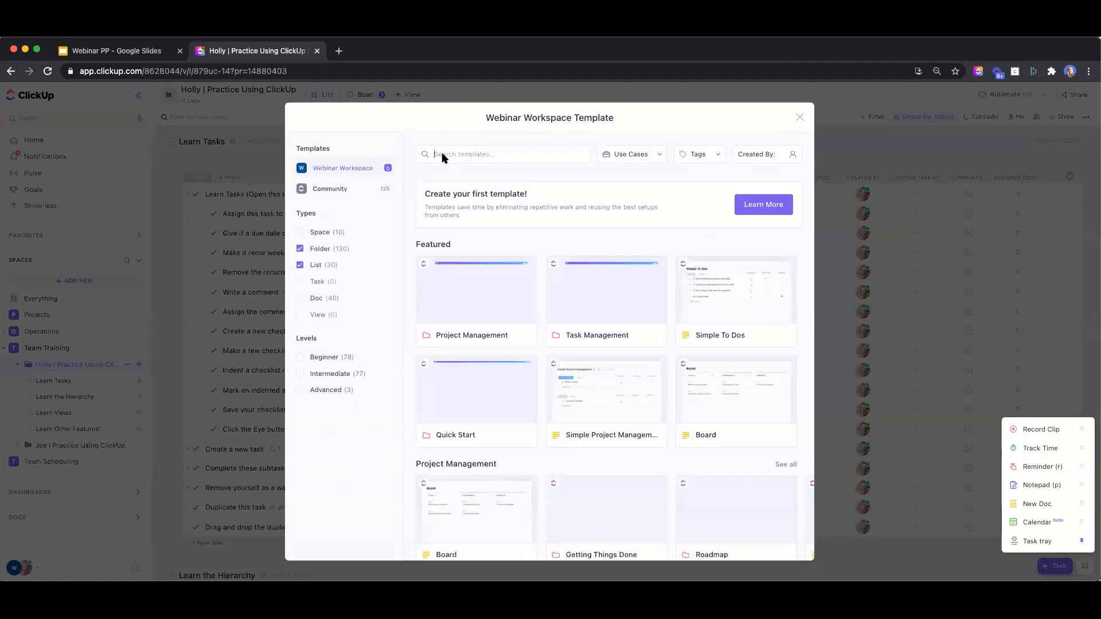
pyautogui.write('practice ')
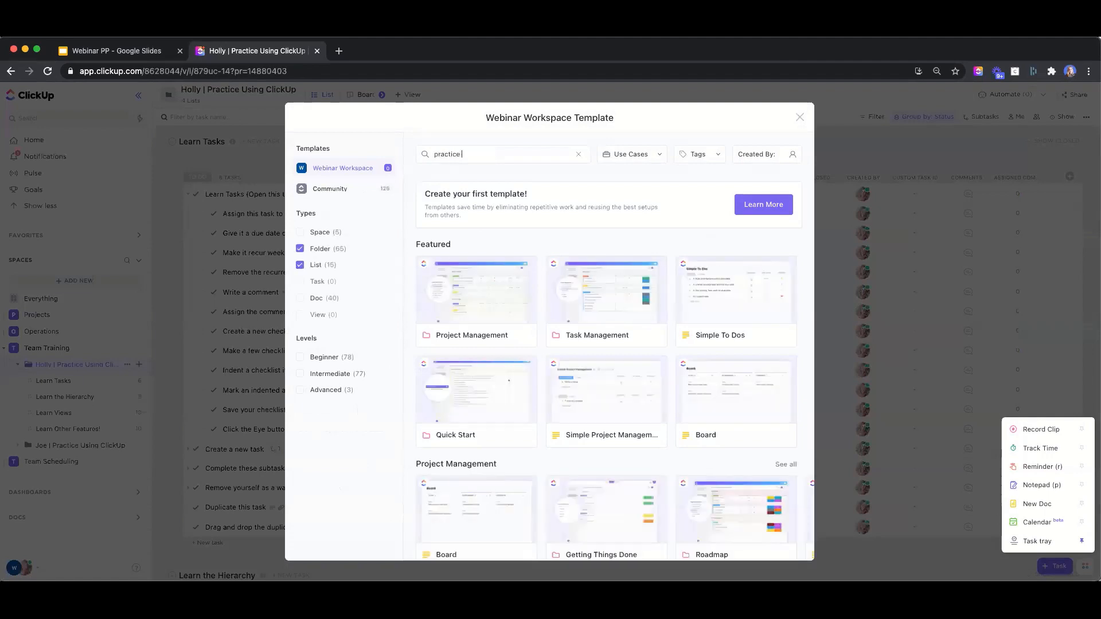
pyautogui.write('using clickuo')
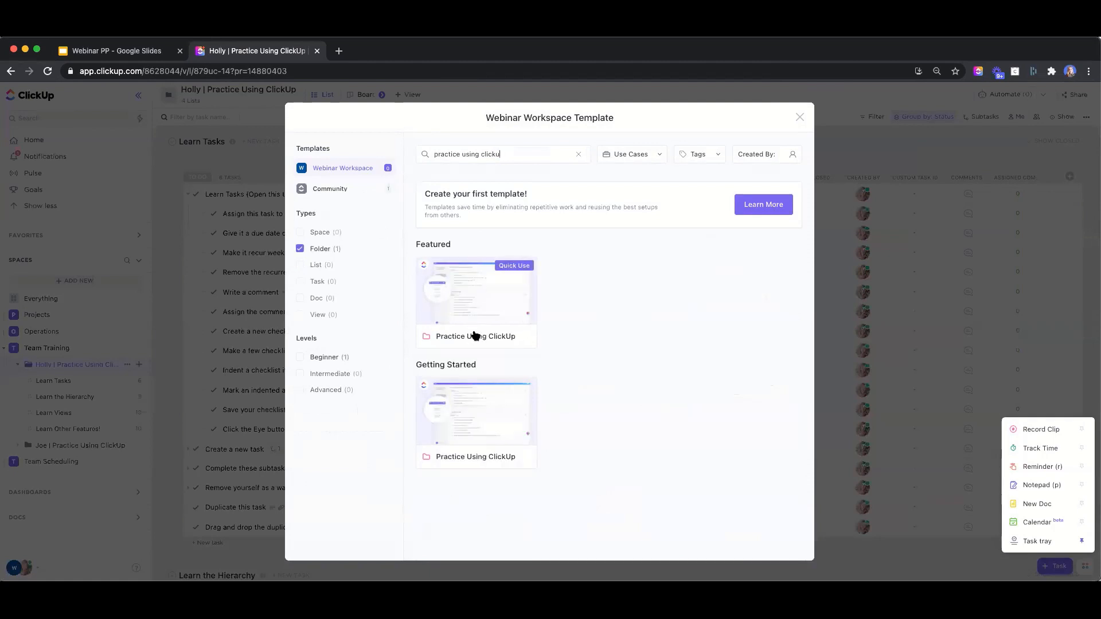
pyautogui.click(512, 336)
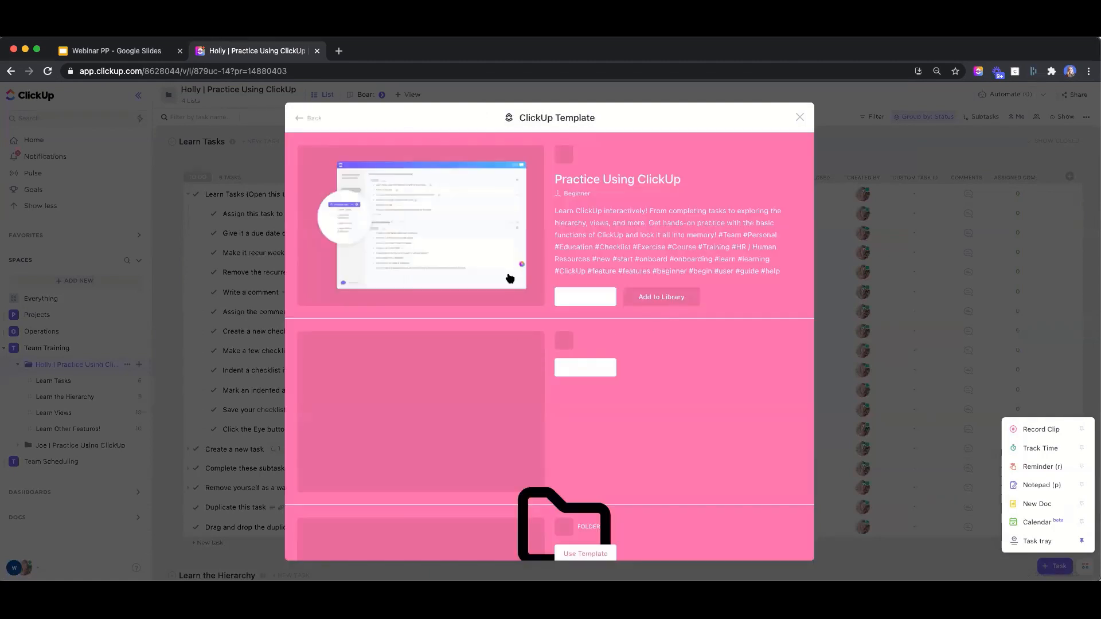
pyautogui.click(591, 301)
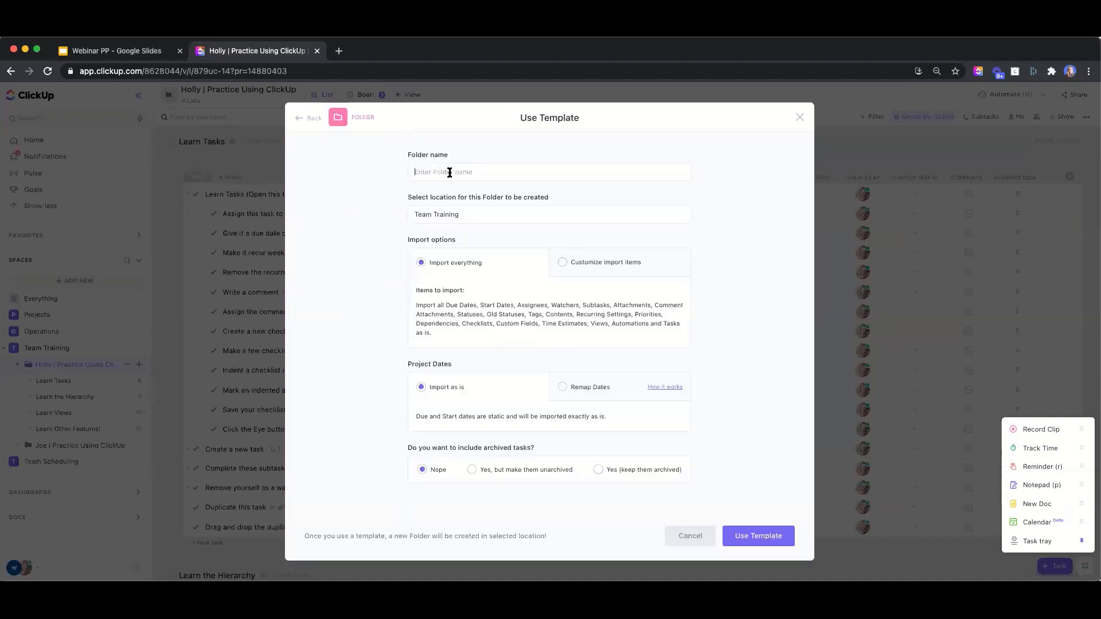
# Name the folder '<trainee's name> | Practice Using ClickUp', keep Import everything, and select Remap Dates
pyautogui.click(474, 175)
pyautogui.write('Dingdong')
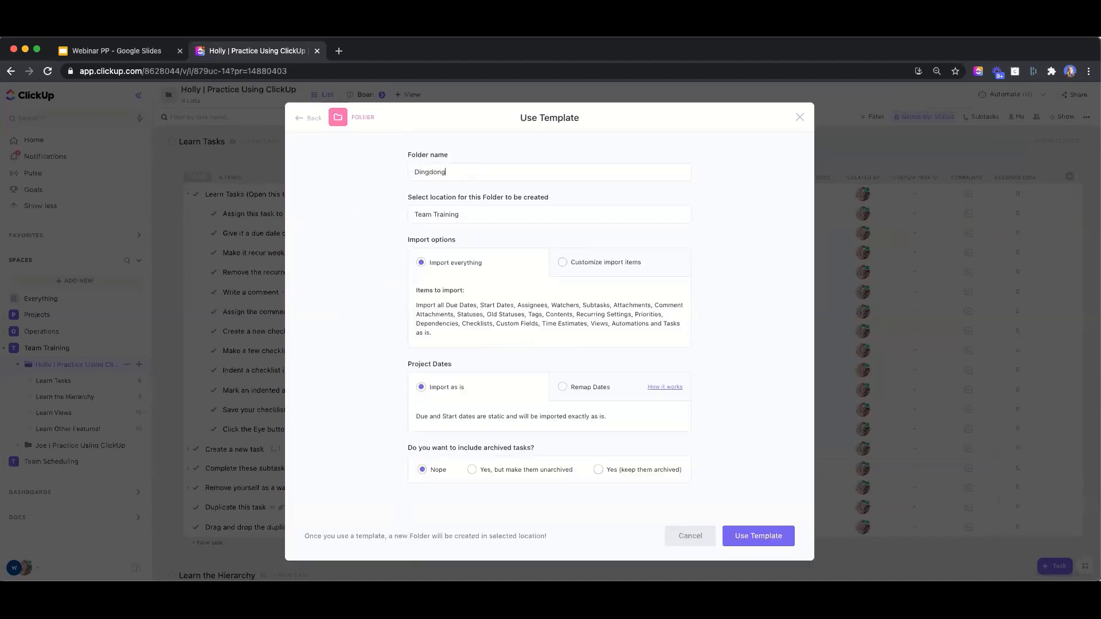
pyautogui.write(' | Practice Using ClickUPp')
pyautogui.click(562, 263)
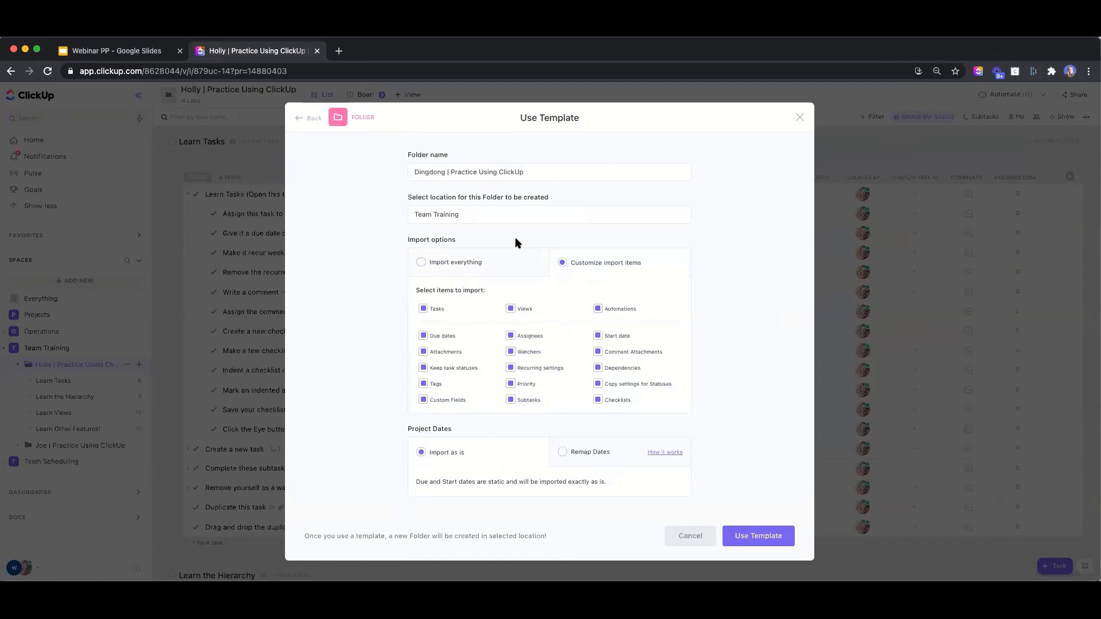
pyautogui.click(472, 262)
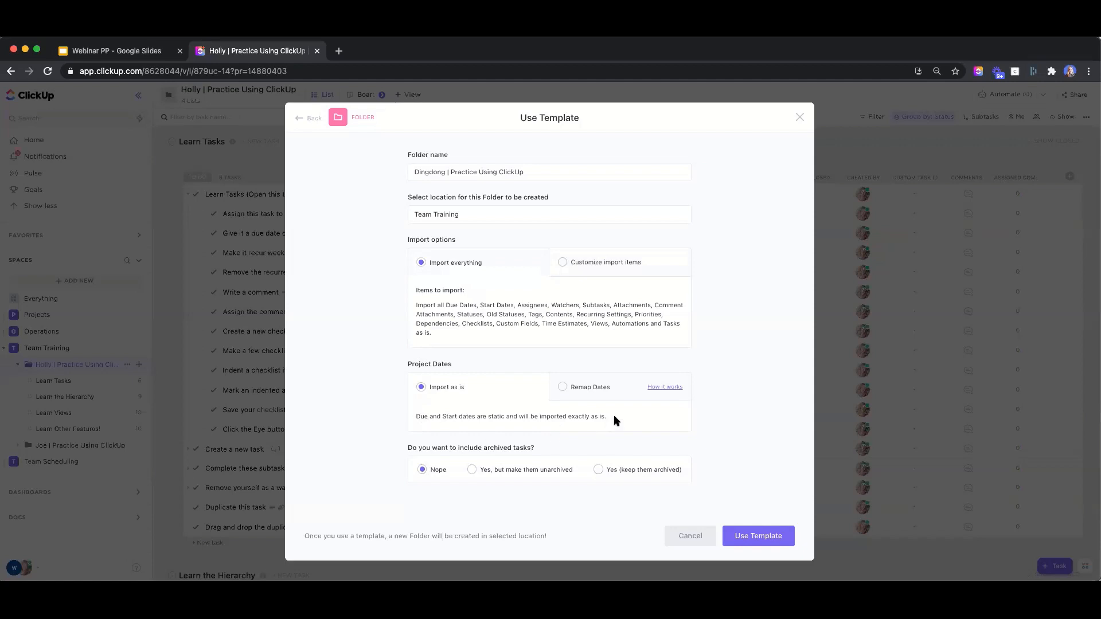
pyautogui.click(561, 387)
pyautogui.scroll(-3, 513, 406)
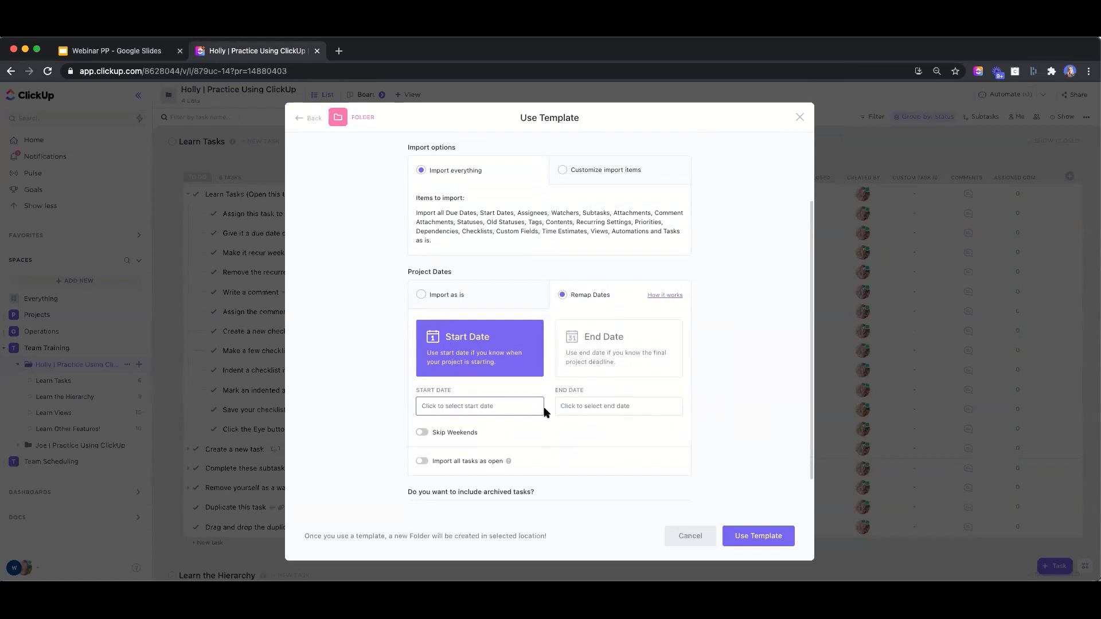
# Leave the start and end dates unchanged, turn on Skip Weekends, and create the folder from the template
pyautogui.click(606, 405)
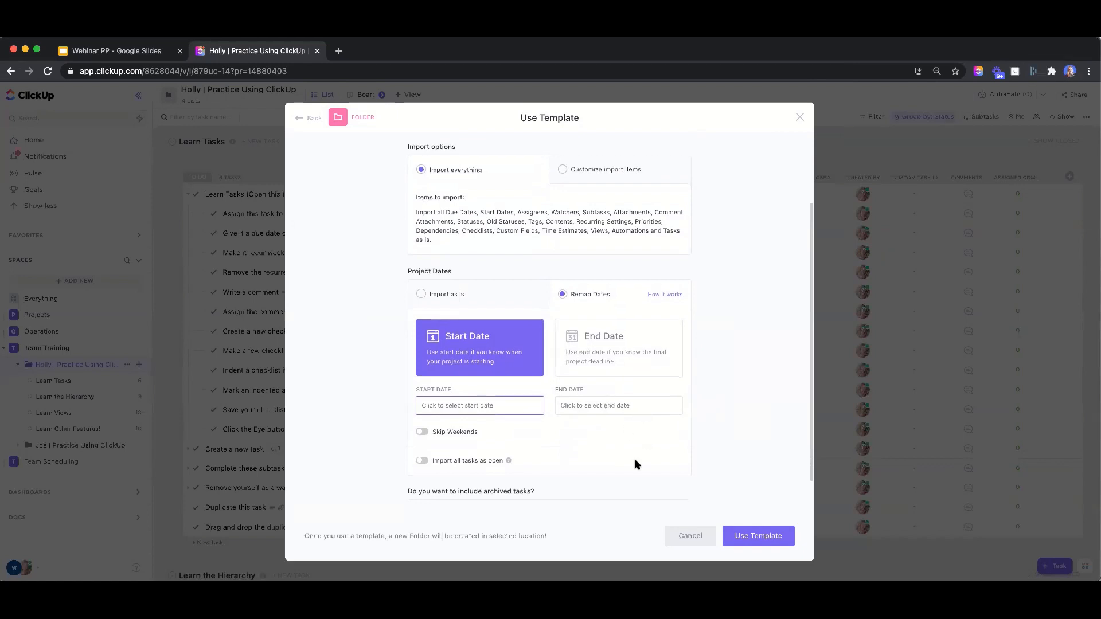
pyautogui.click(427, 407)
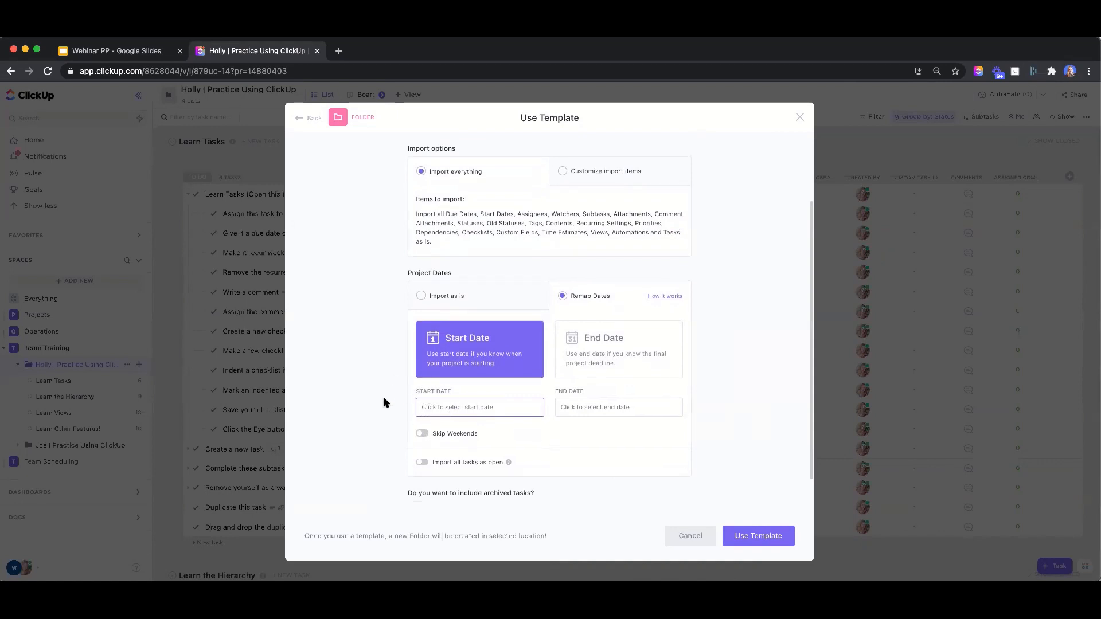
pyautogui.click(443, 407)
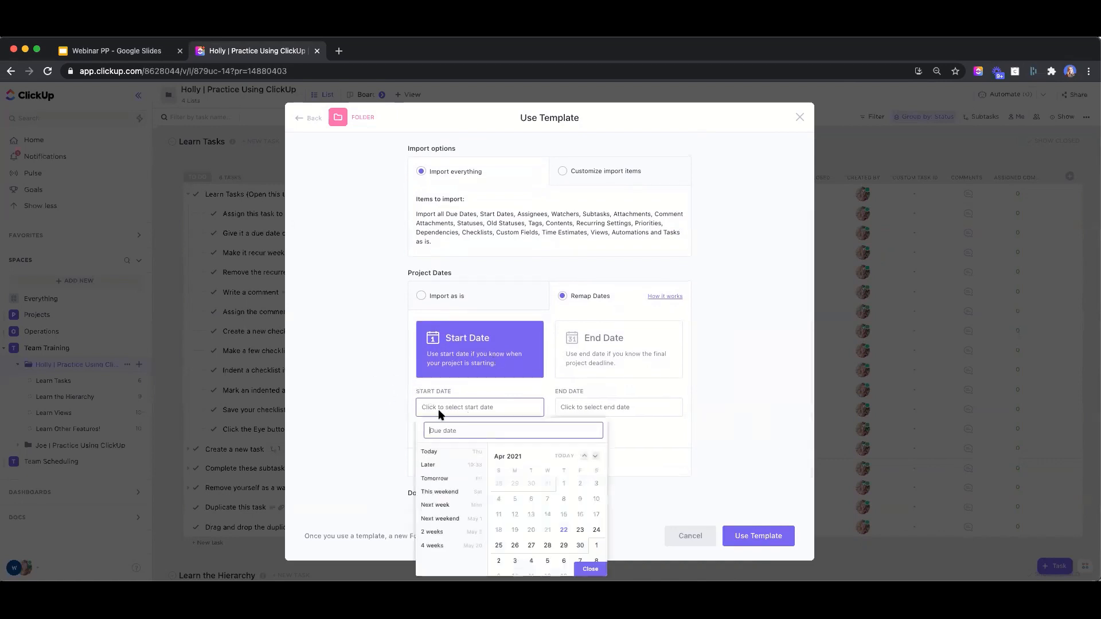
pyautogui.click(357, 433)
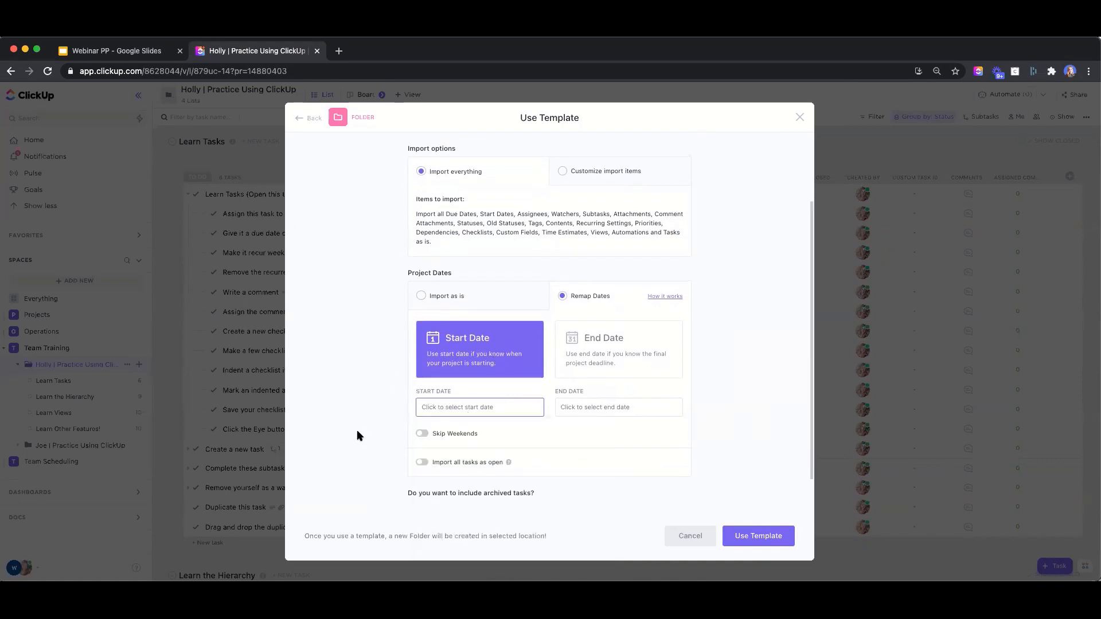
pyautogui.click(423, 434)
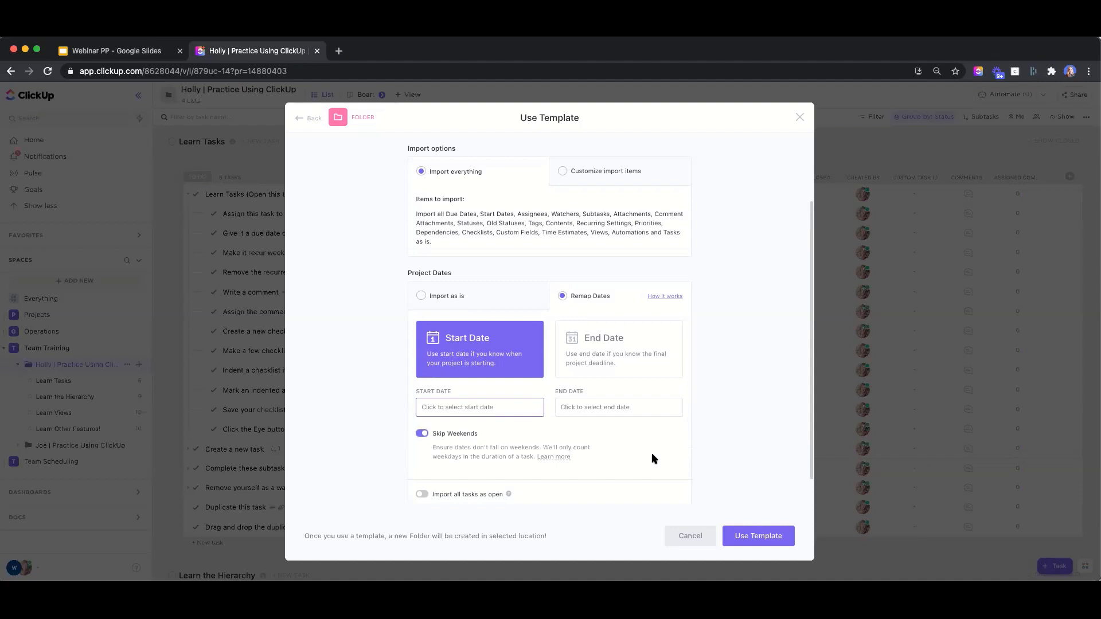
pyautogui.click(760, 534)
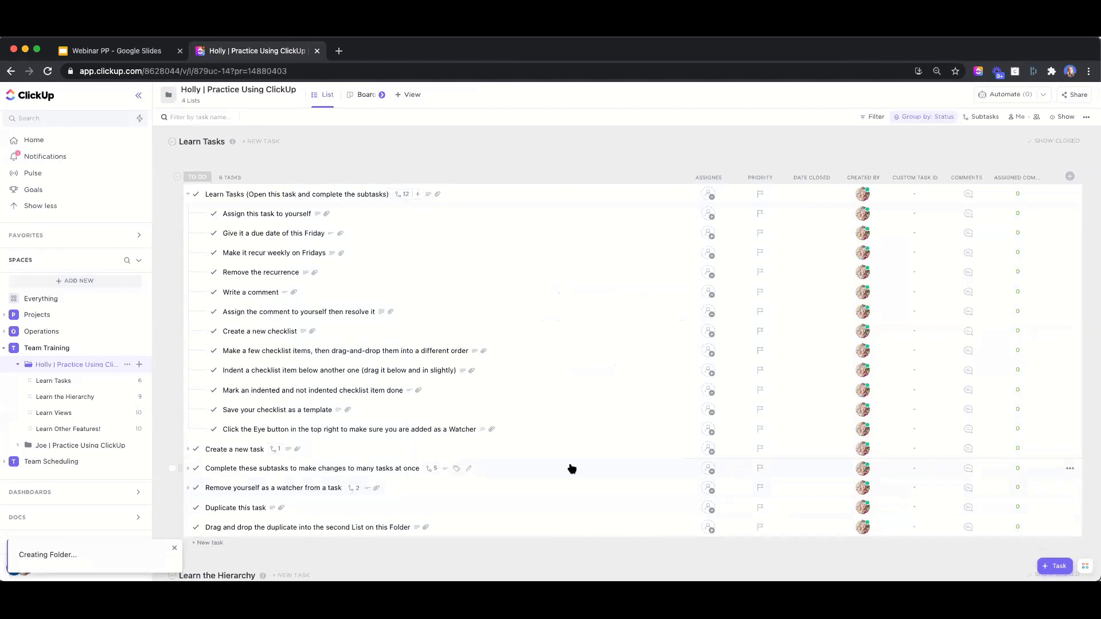
# Collapse the old practice folder, reload ClickUp, and open the new practice folder under Team Training
pyautogui.click(18, 365)
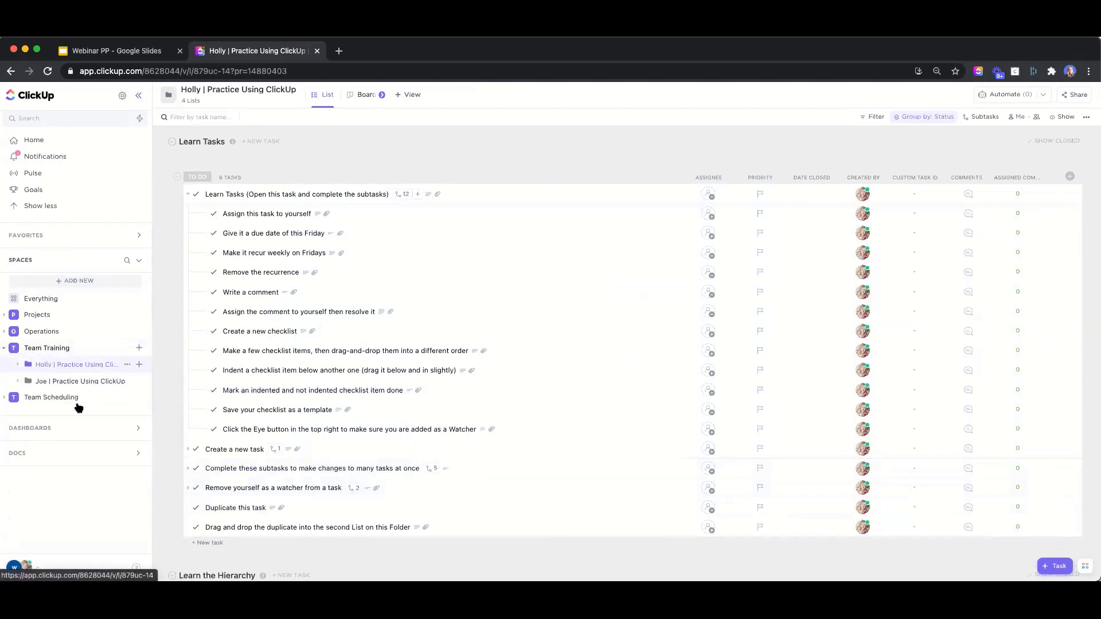
pyautogui.click(47, 71)
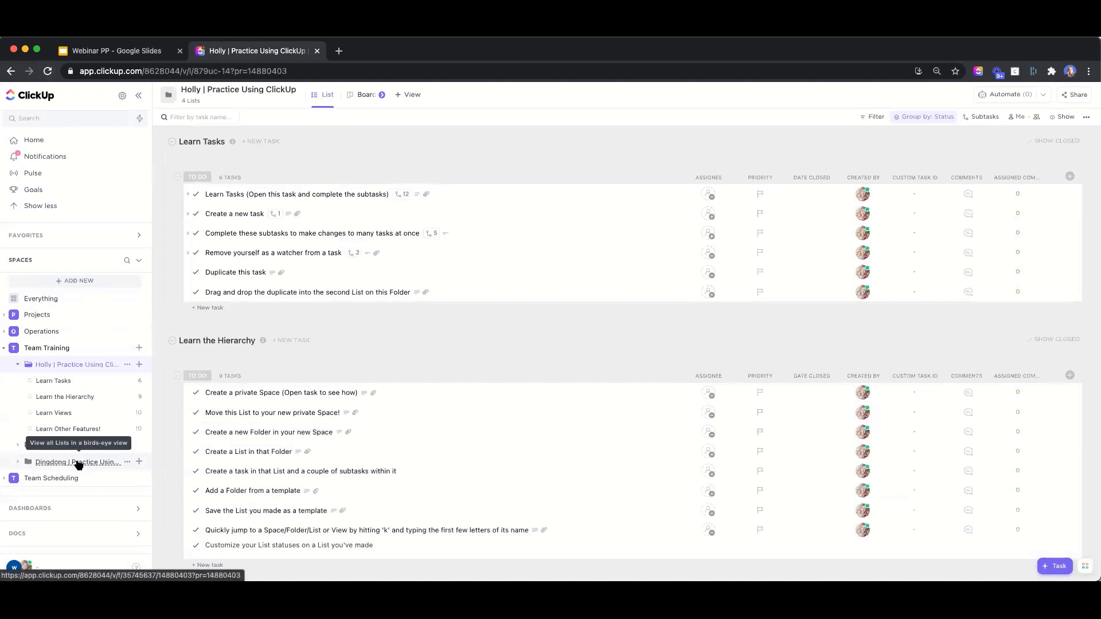
pyautogui.click(79, 462)
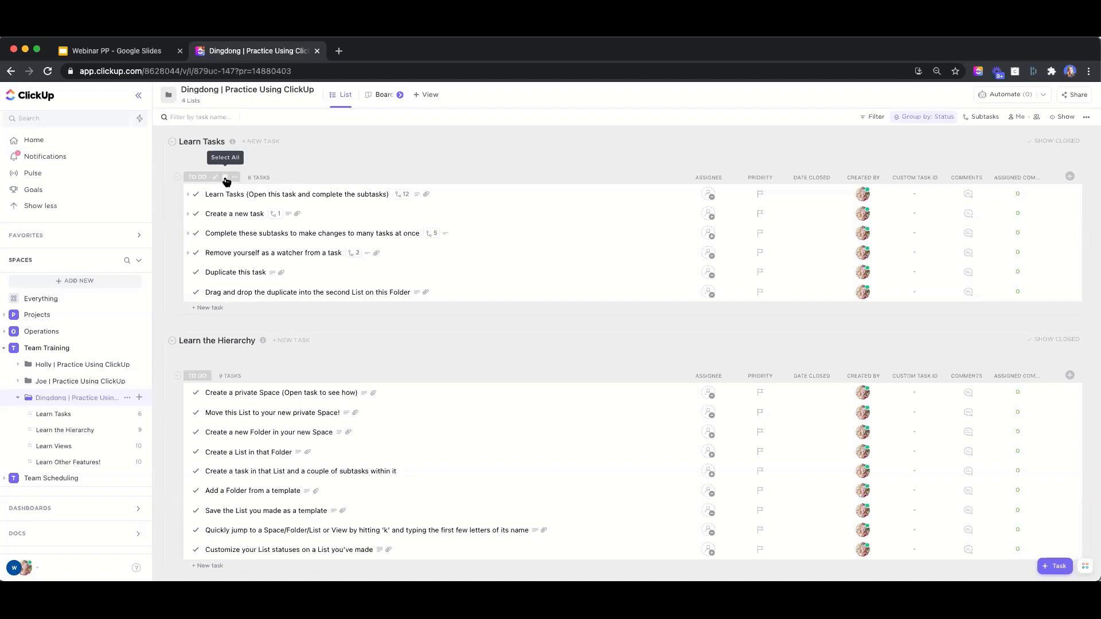
# Bulk-assign all six Learn Tasks tasks to the trainee, then clear the selection
pyautogui.click(226, 180)
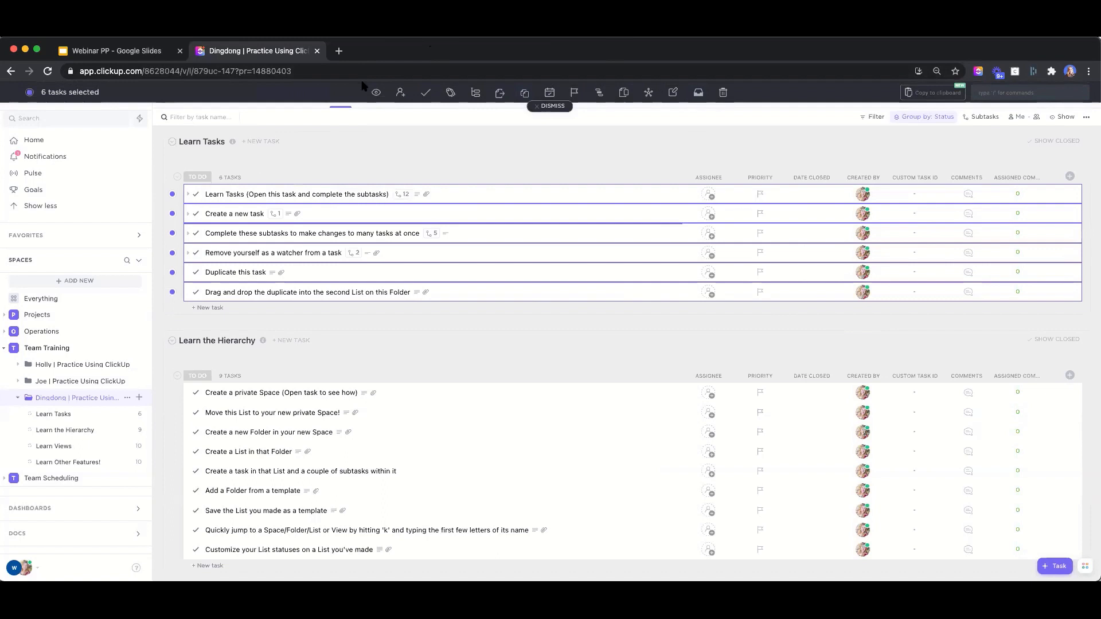
pyautogui.click(401, 93)
pyautogui.click(437, 199)
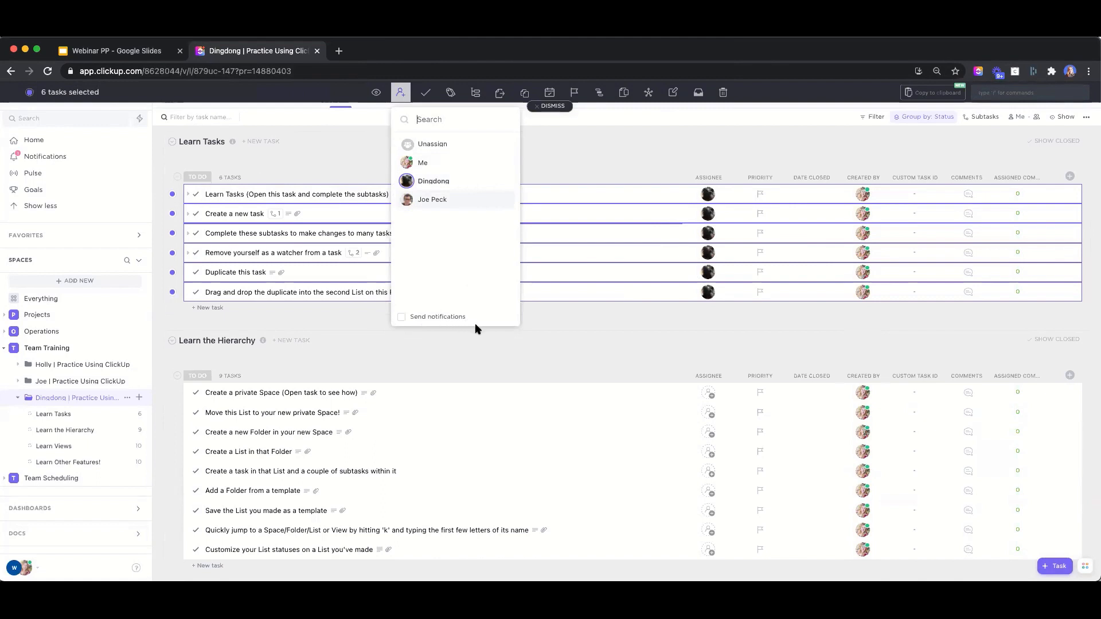
pyautogui.click(584, 321)
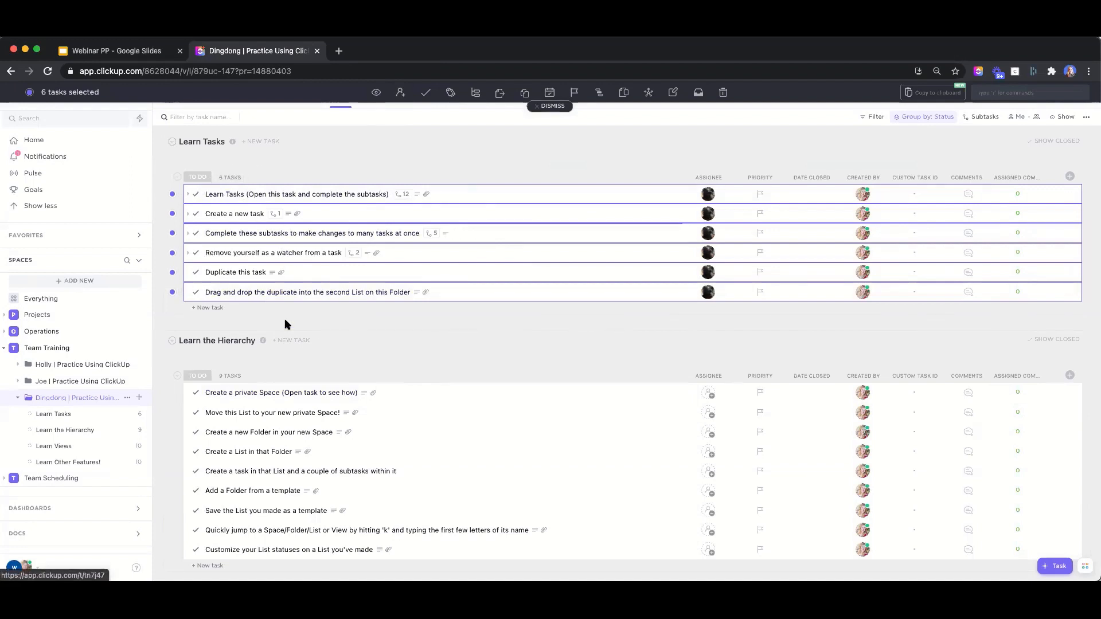
pyautogui.scroll(-4, 286, 321)
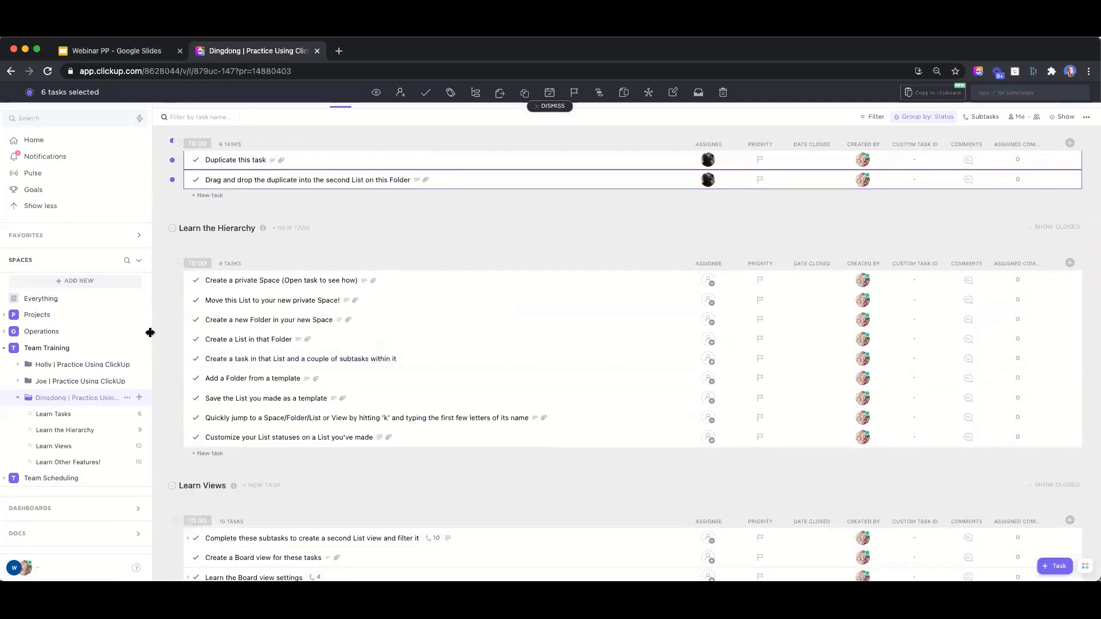
pyautogui.scroll(4, 375, 212)
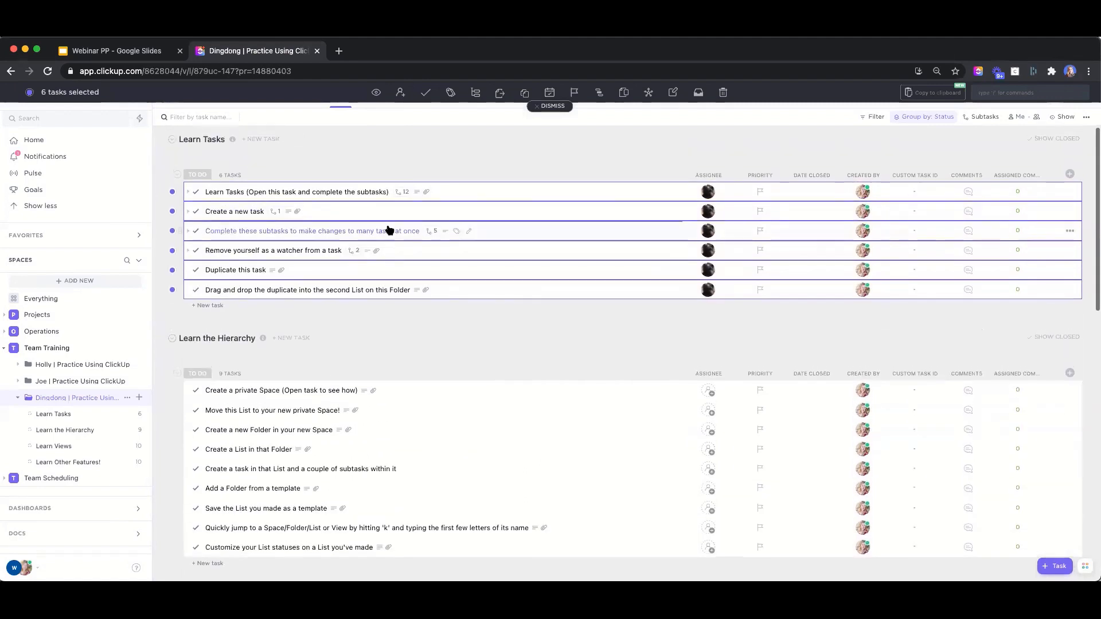
pyautogui.click(550, 106)
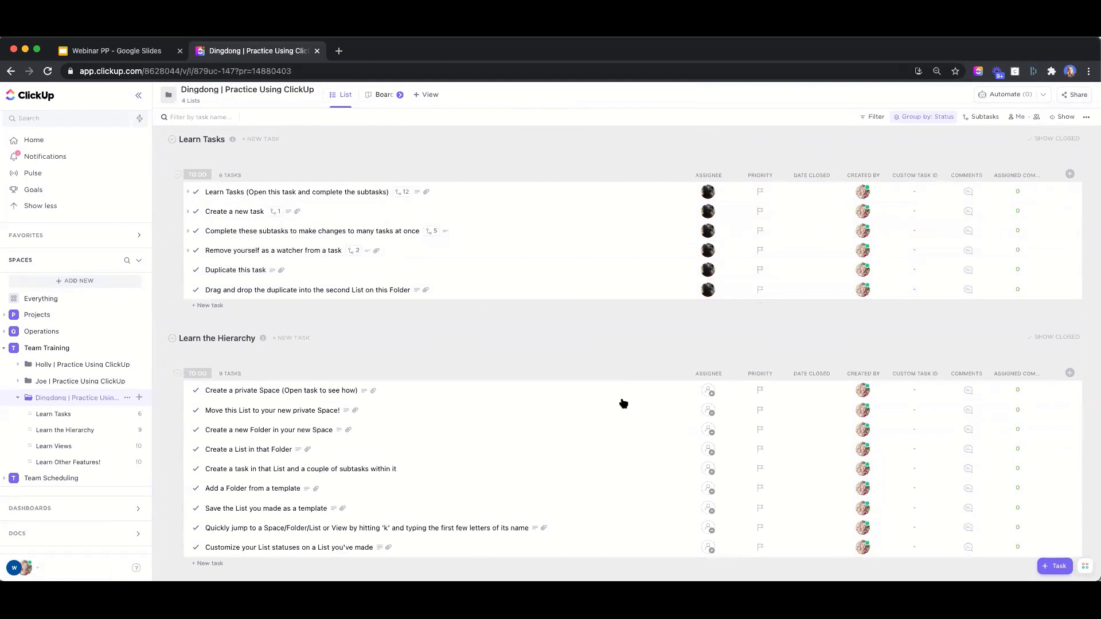
# Assign the trainee to the 'Create a private Space' and 'Move this List' tasks
pyautogui.click(708, 391)
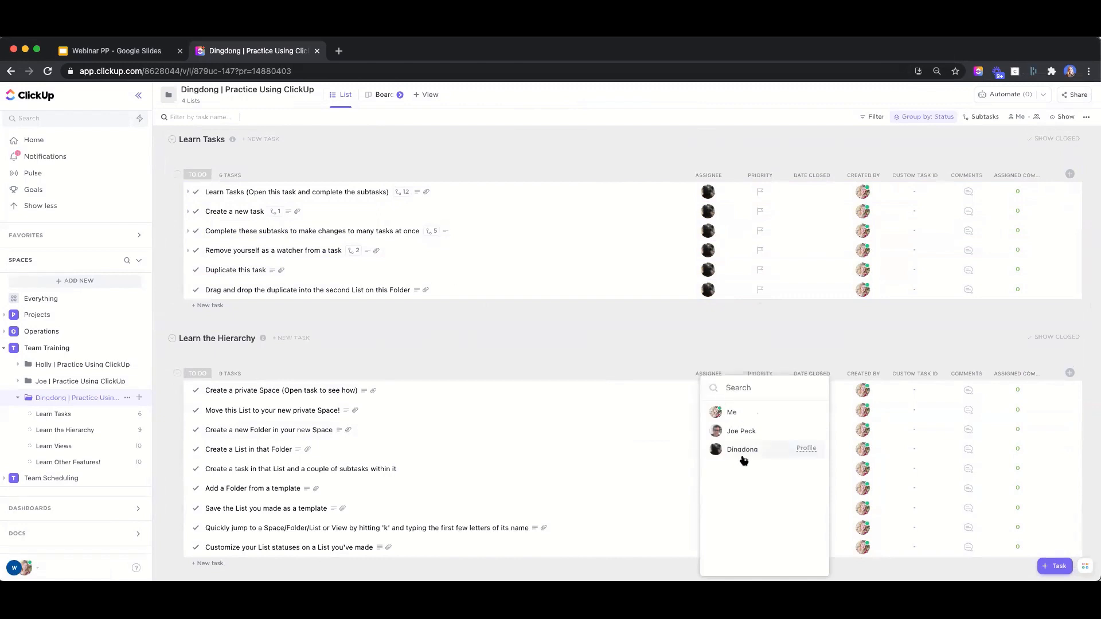
pyautogui.click(743, 457)
pyautogui.click(710, 413)
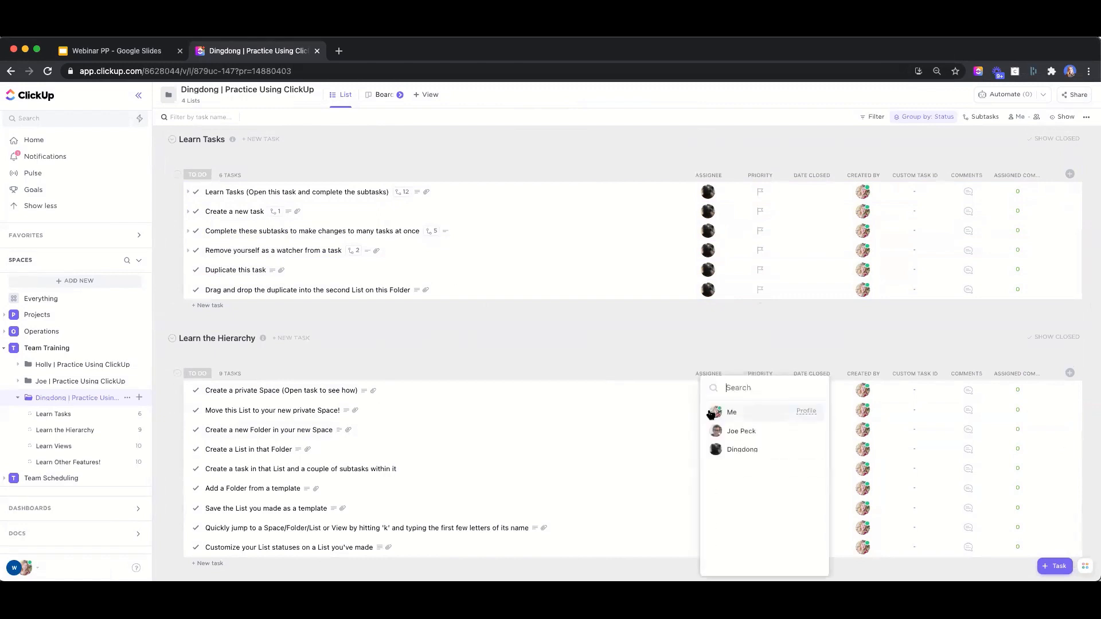
pyautogui.click(747, 450)
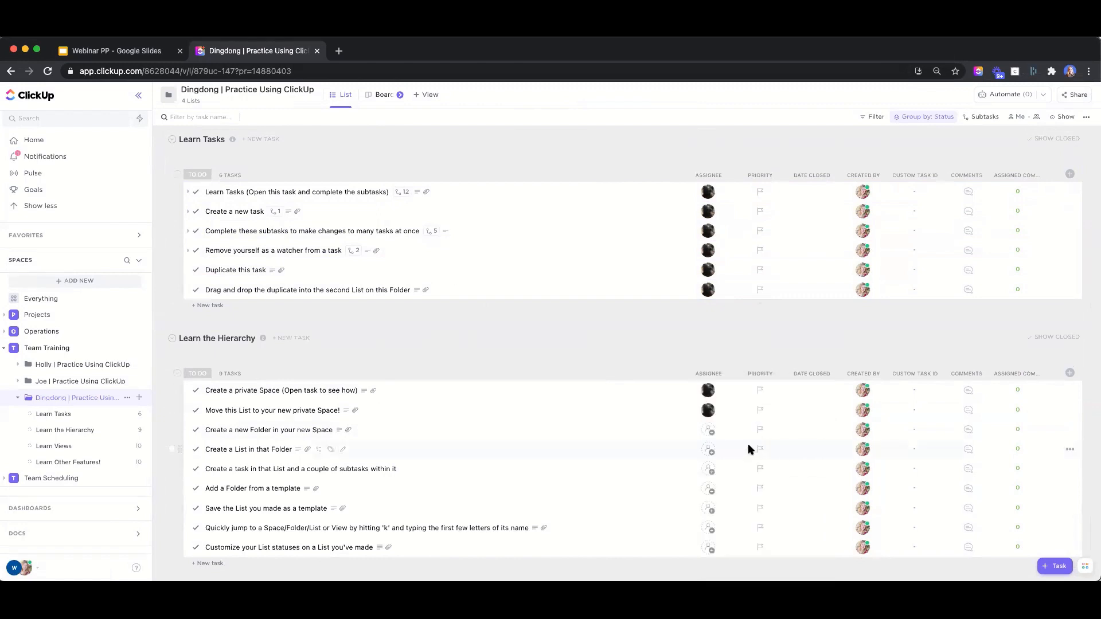
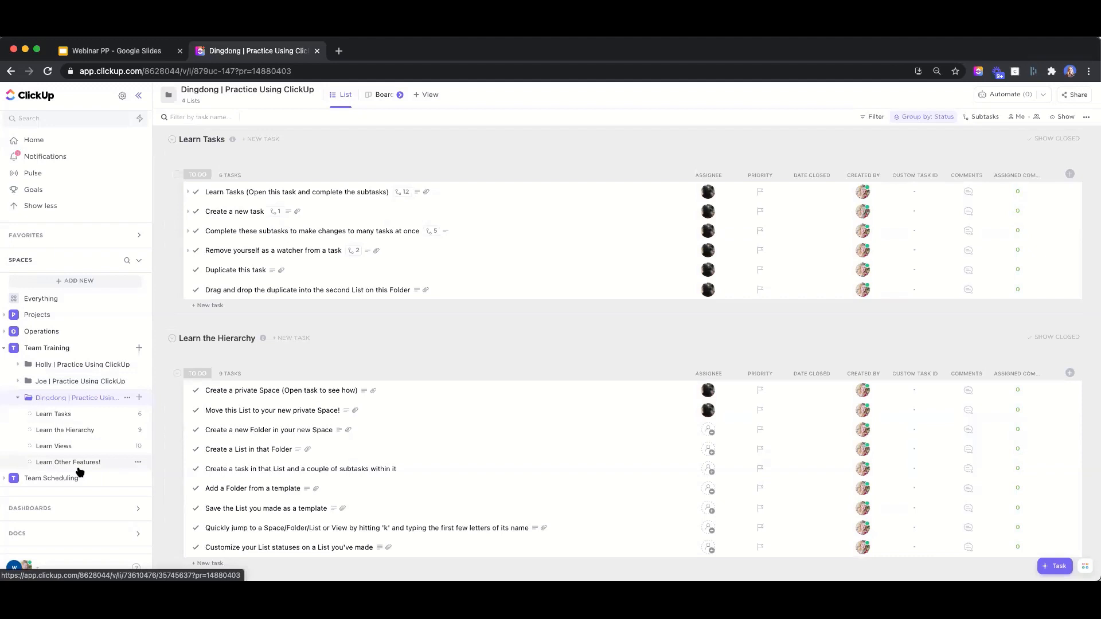
# Create a list named 'My Business Tasks' in the third practice folder of Team Training
pyautogui.click(140, 398)
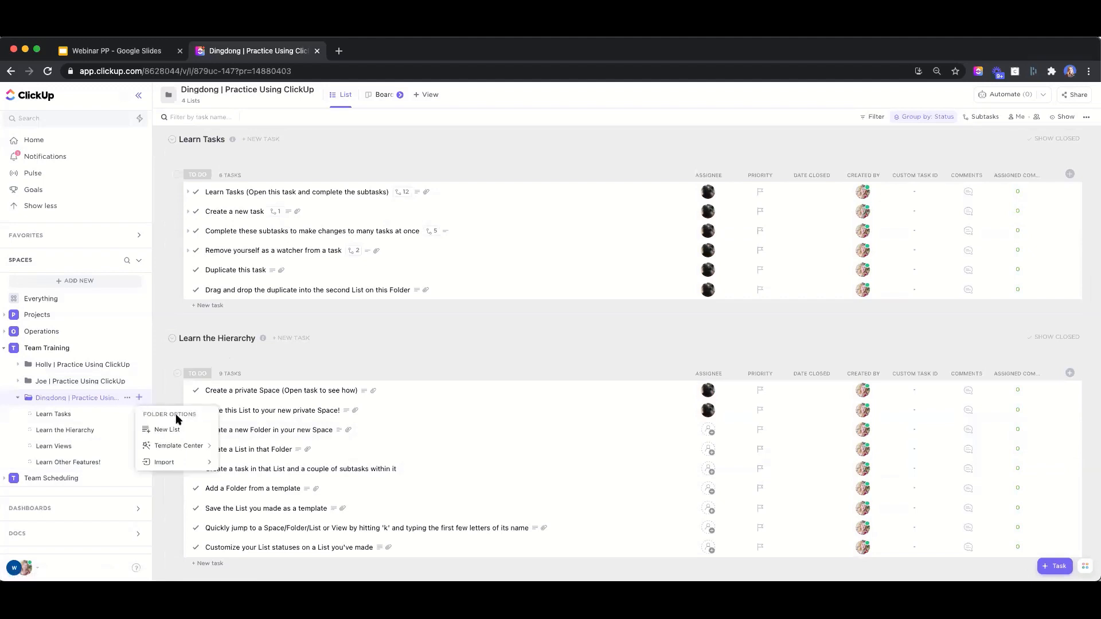
pyautogui.click(167, 430)
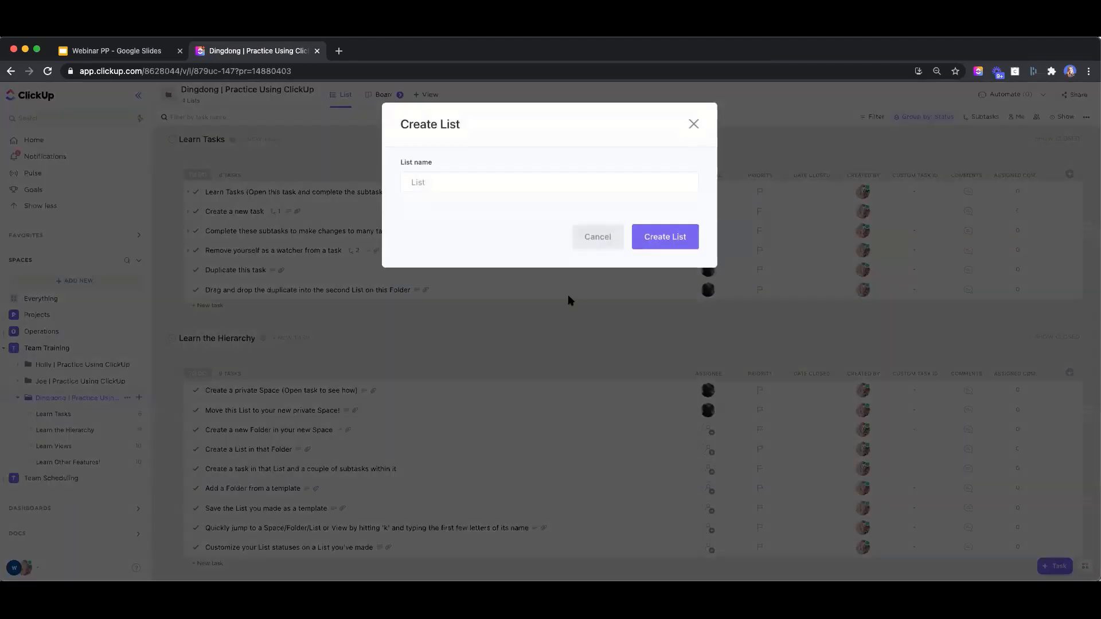
pyautogui.write('My Business Tasks')
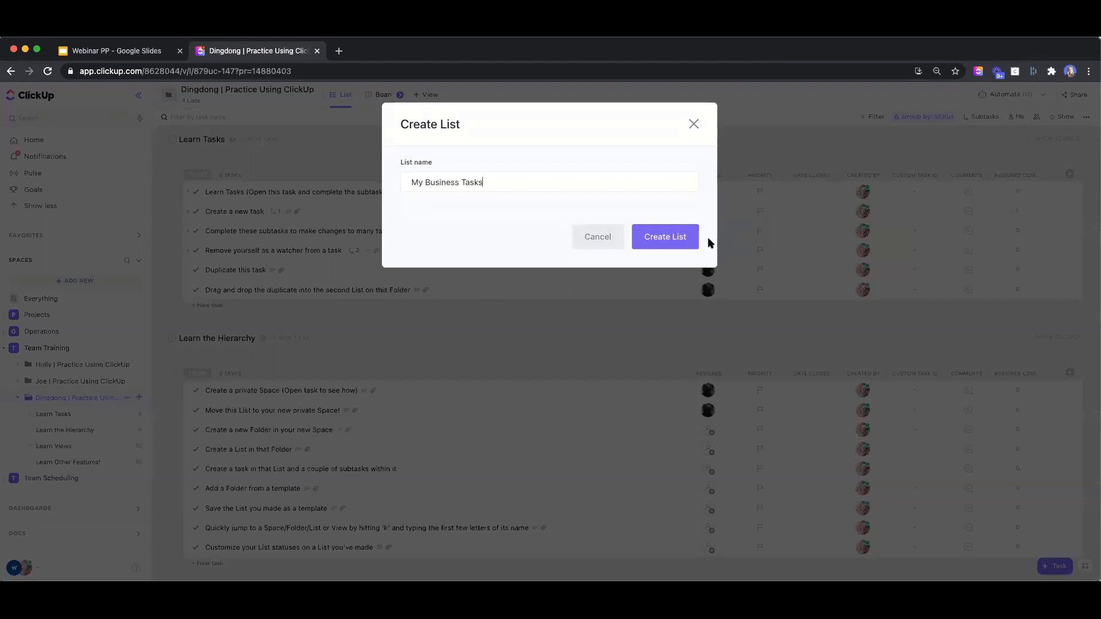
pyautogui.click(678, 243)
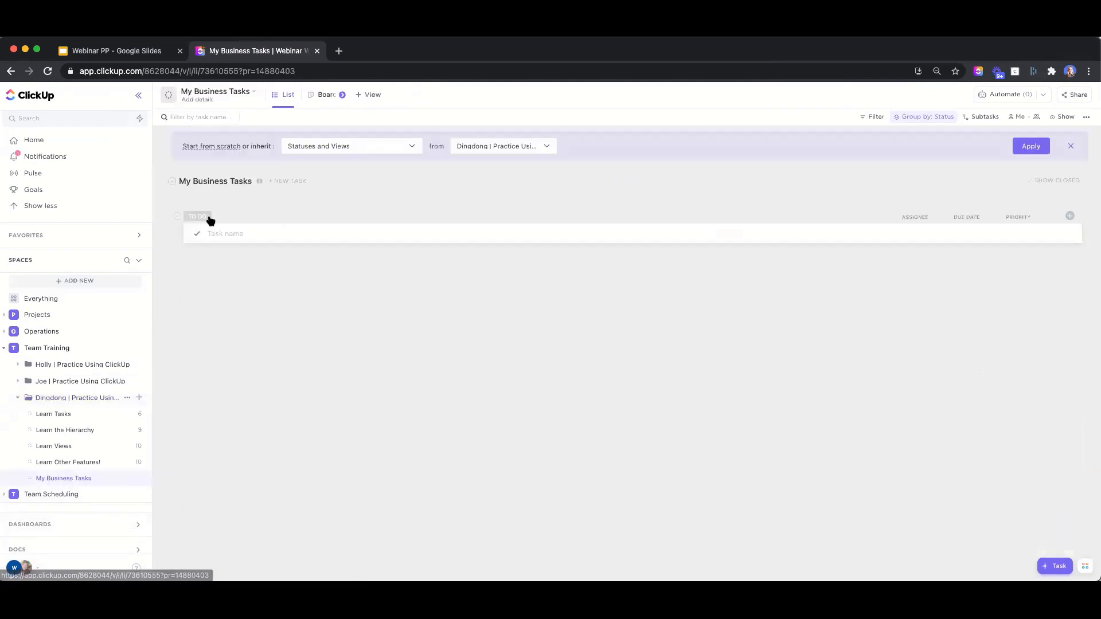
# Add the tasks 'Get computer' and 'Accounts' to the list
pyautogui.write('Get computer')
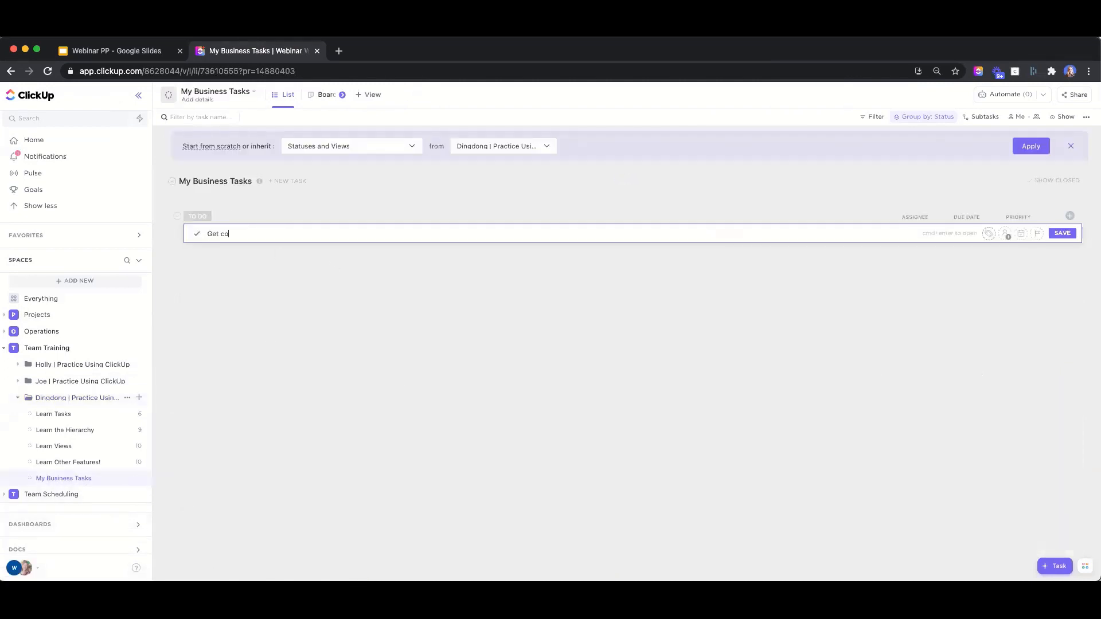
pyautogui.press('Return')
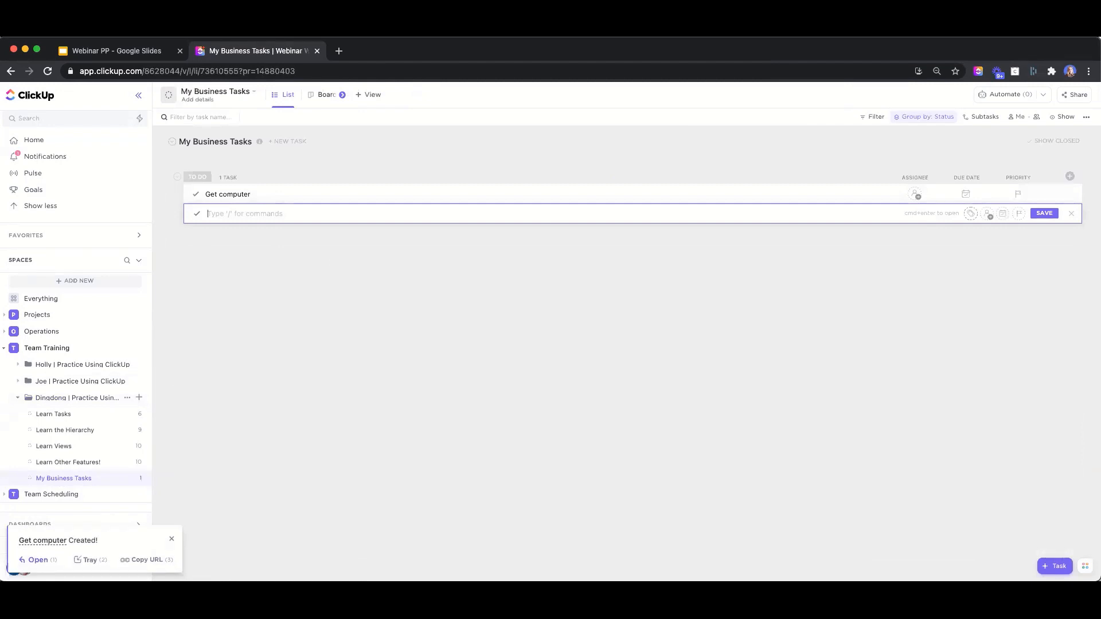
pyautogui.write('Accounts')
pyautogui.press('Return')
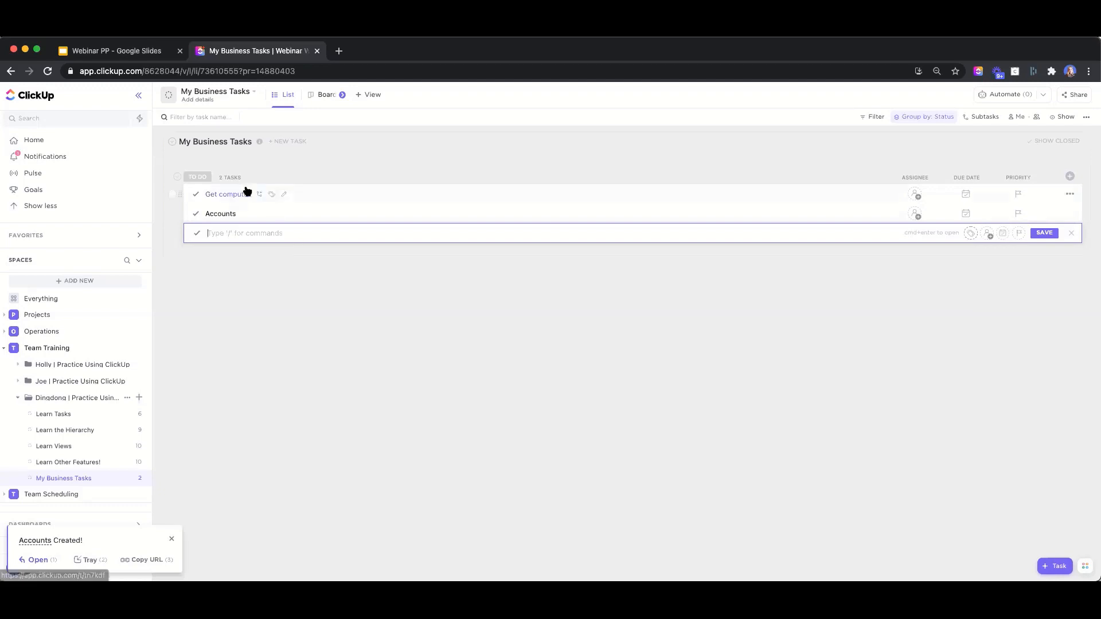
pyautogui.click(320, 300)
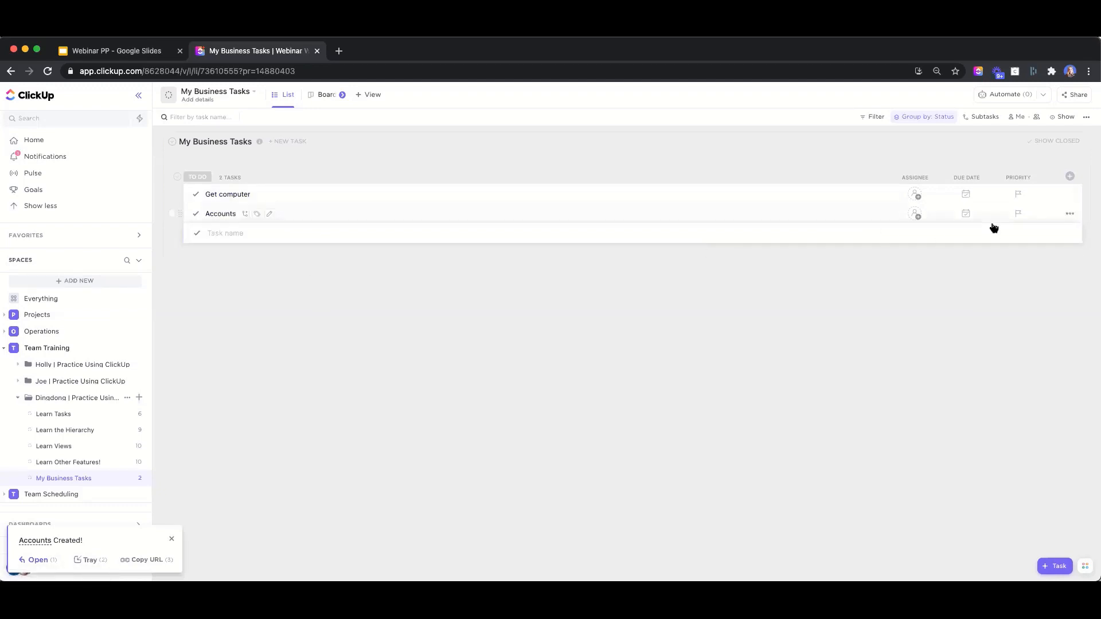
# Assign the same team member to both Get computer and Accounts
pyautogui.click(916, 195)
pyautogui.click(956, 281)
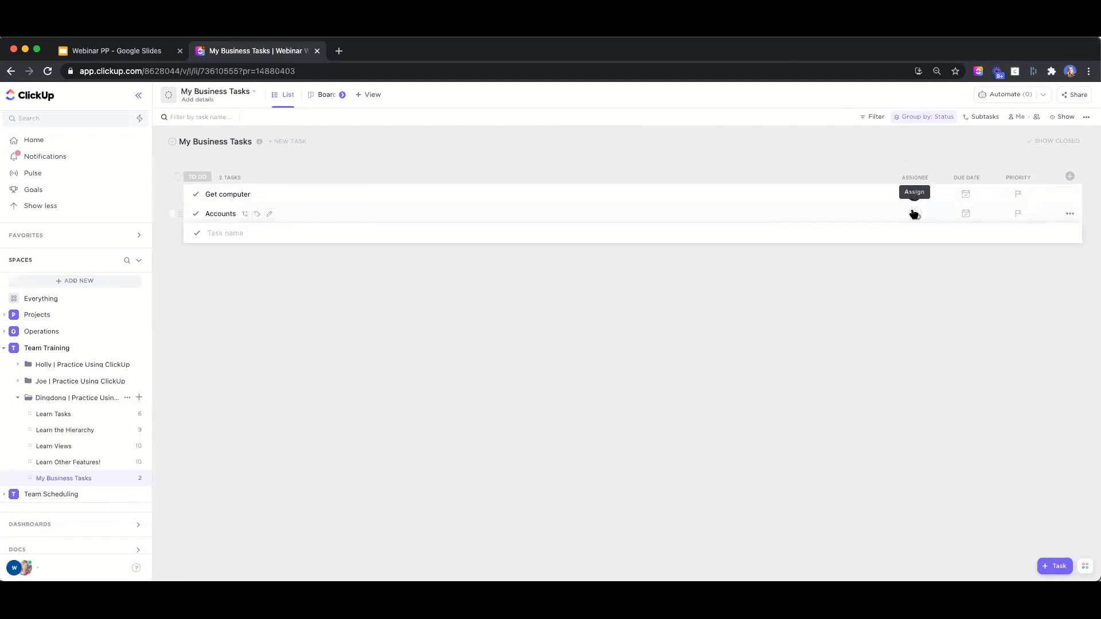
pyautogui.click(915, 214)
pyautogui.click(957, 300)
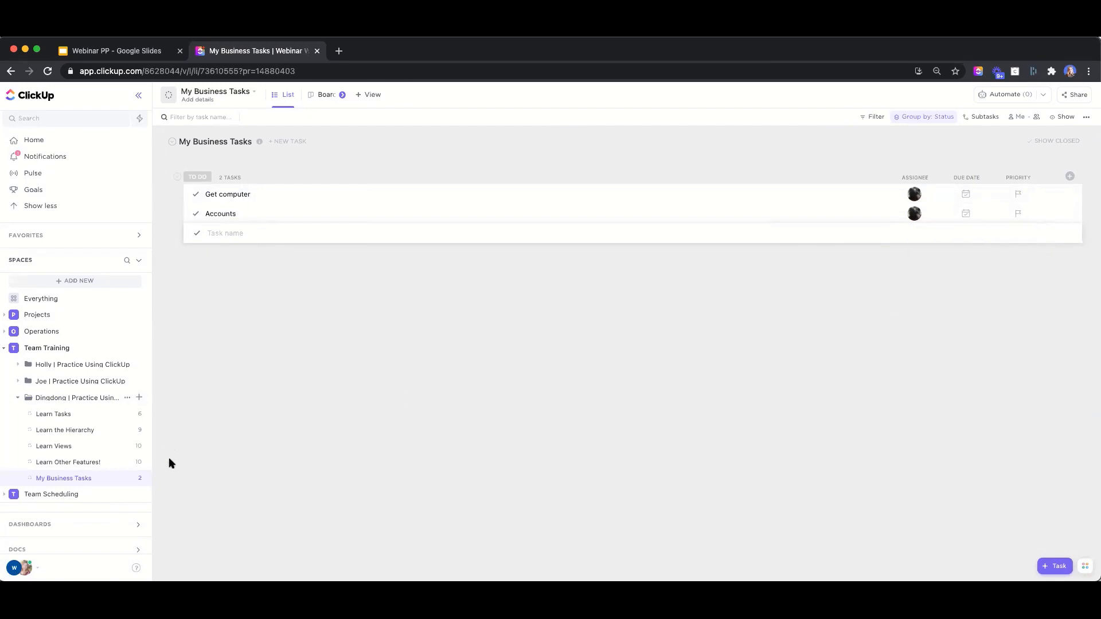
pyautogui.click(136, 480)
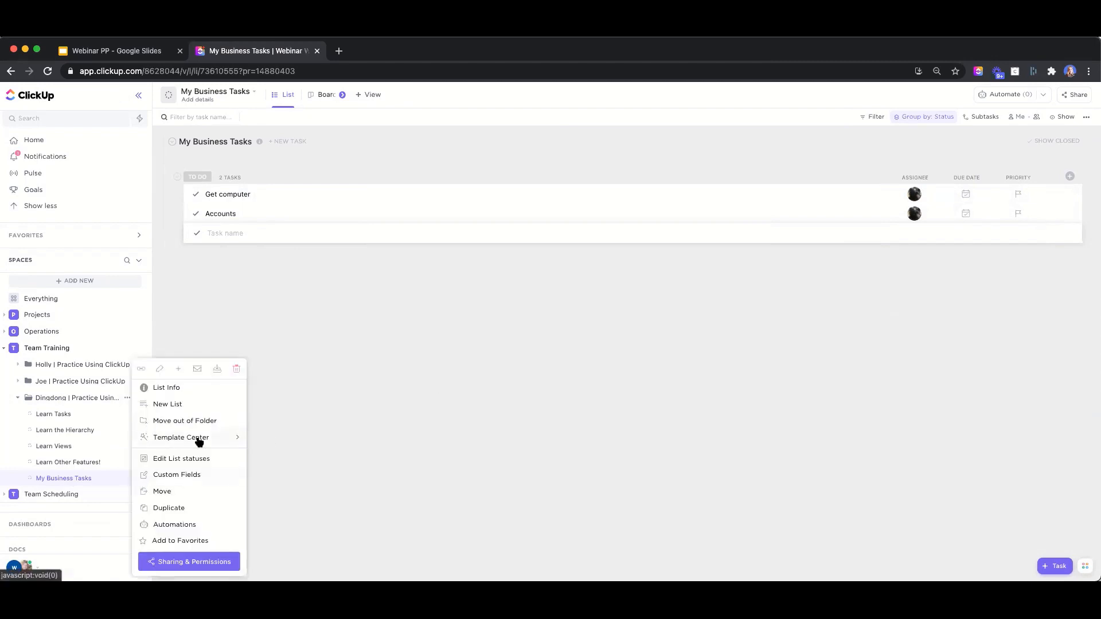
pyautogui.moveTo(197, 438)
pyautogui.click(298, 450)
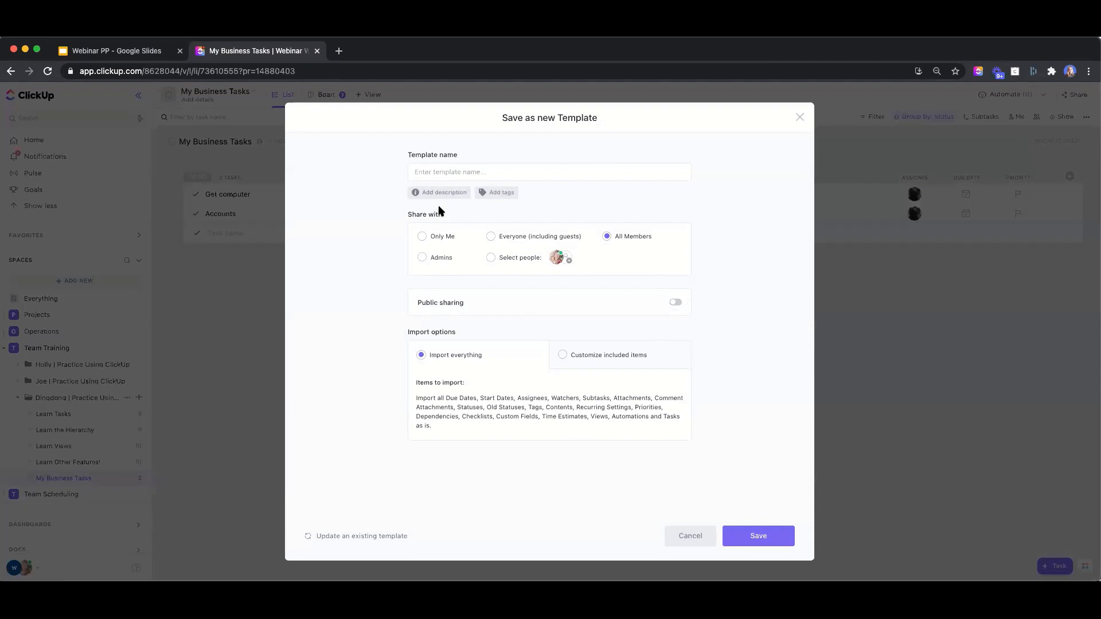
pyautogui.click(414, 171)
pyautogui.click(271, 279)
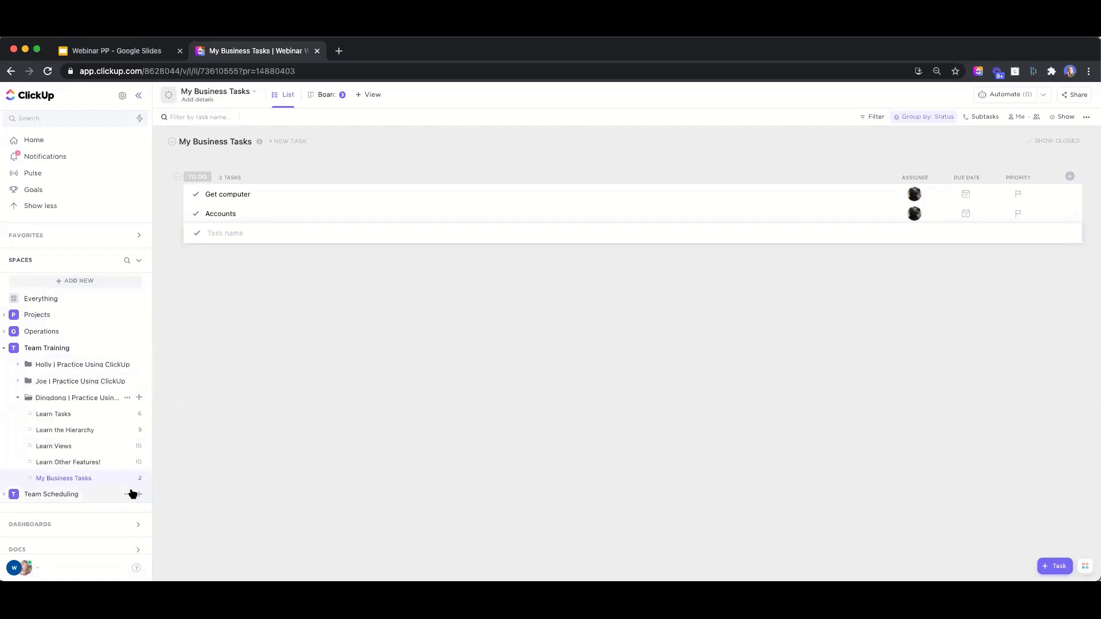
# Save the My Business Tasks list as a template named 'My business training'
pyautogui.click(133, 479)
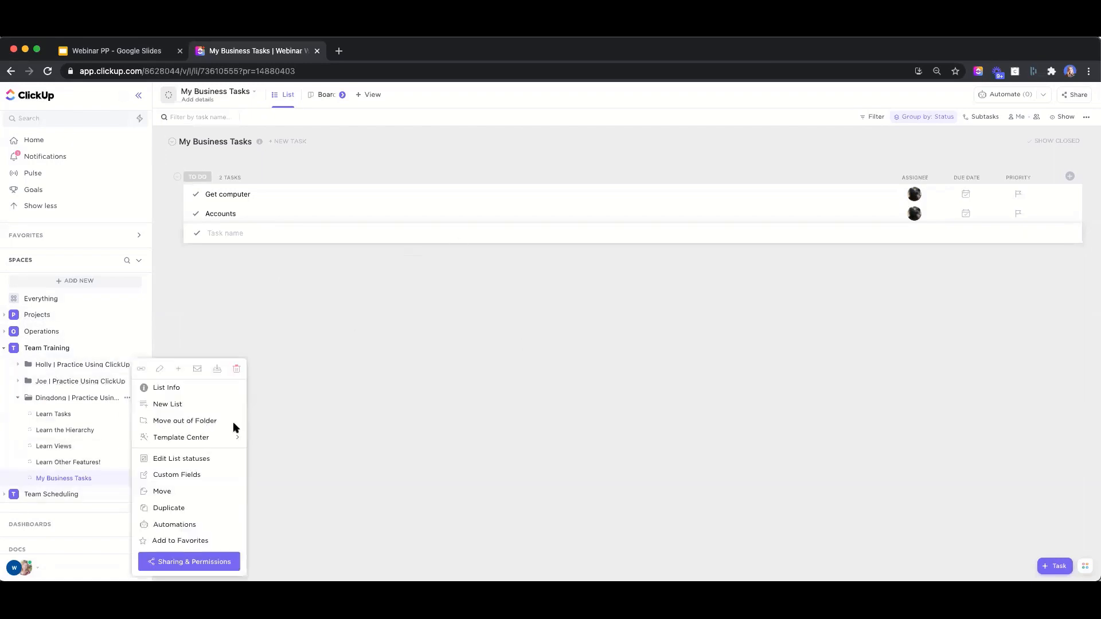
pyautogui.moveTo(209, 437)
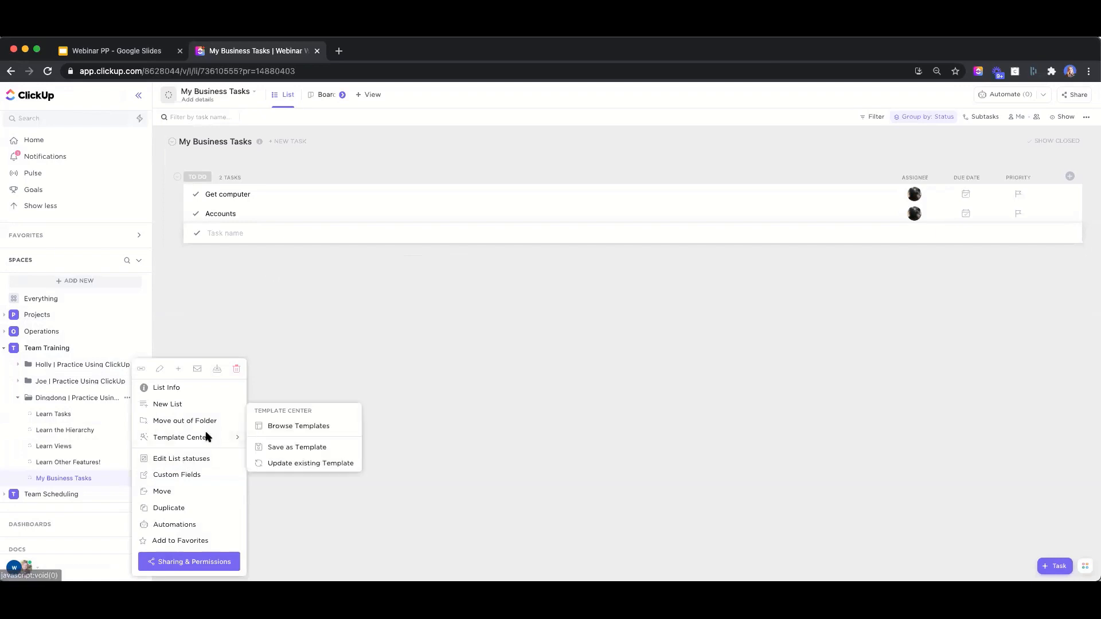
pyautogui.click(302, 447)
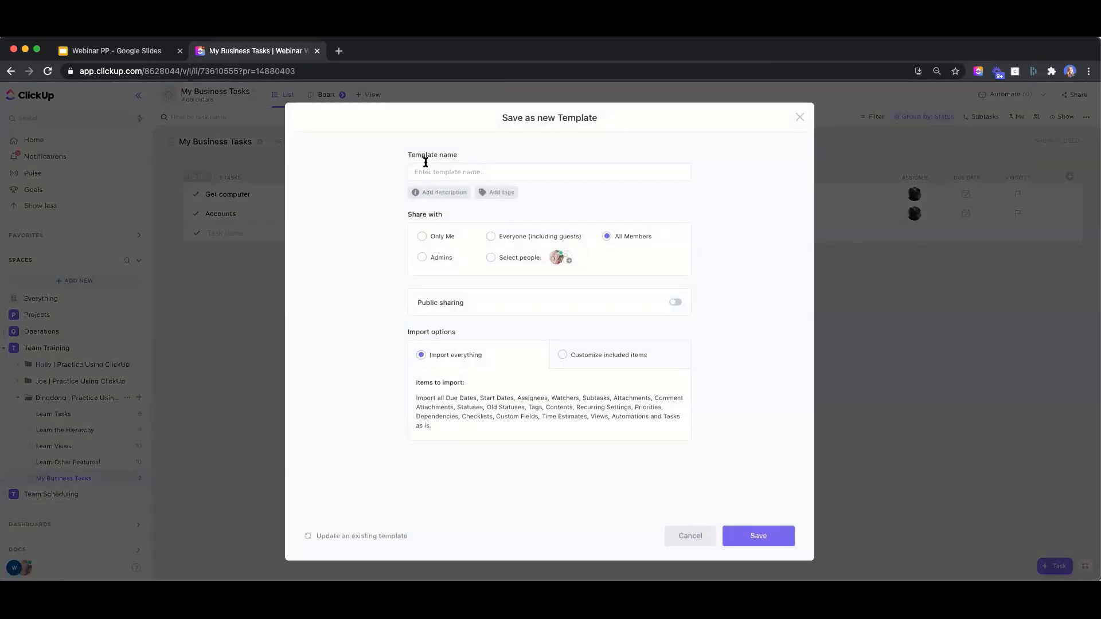
pyautogui.click(432, 172)
pyautogui.write('M')
pyautogui.write('usiness training')
pyautogui.click(756, 536)
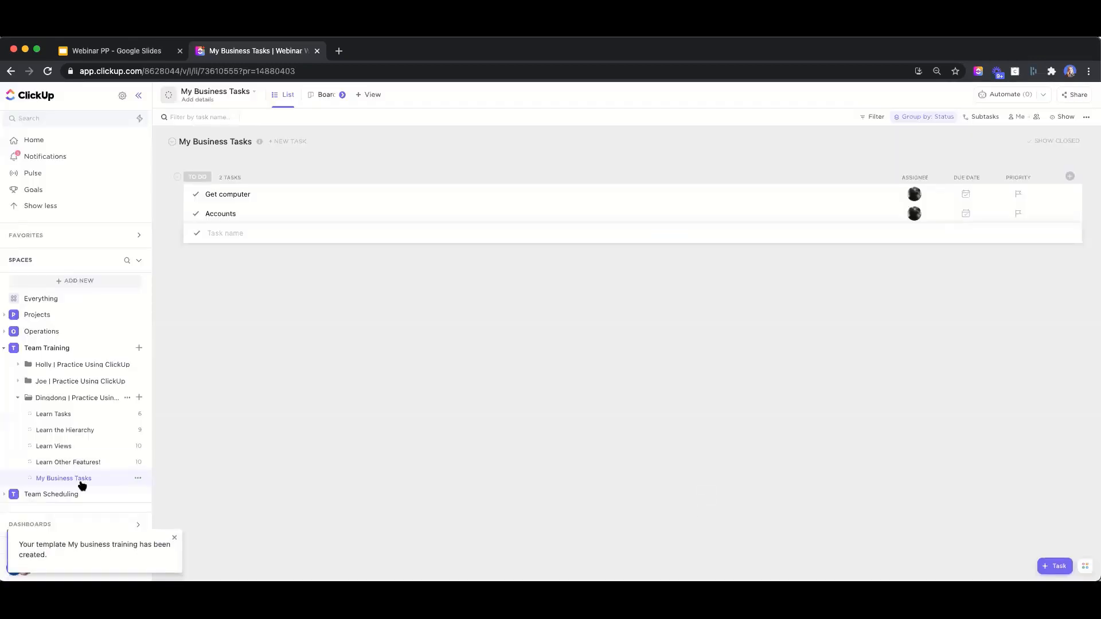
# Create a list in the second practice folder from the My business training template, excluding assignees
pyautogui.click(55, 382)
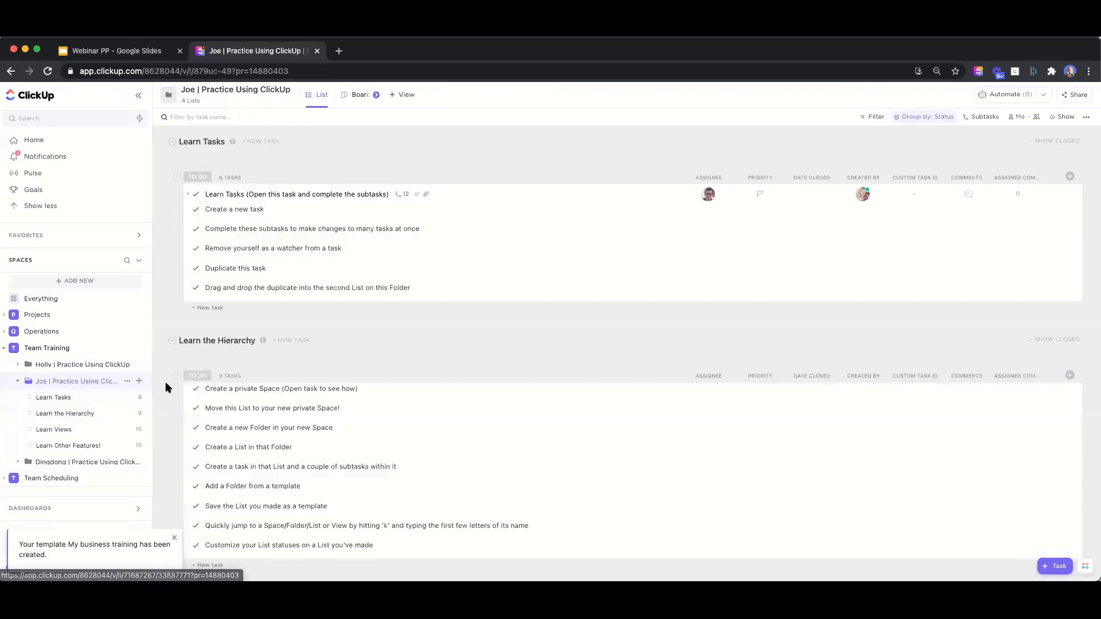
pyautogui.click(138, 382)
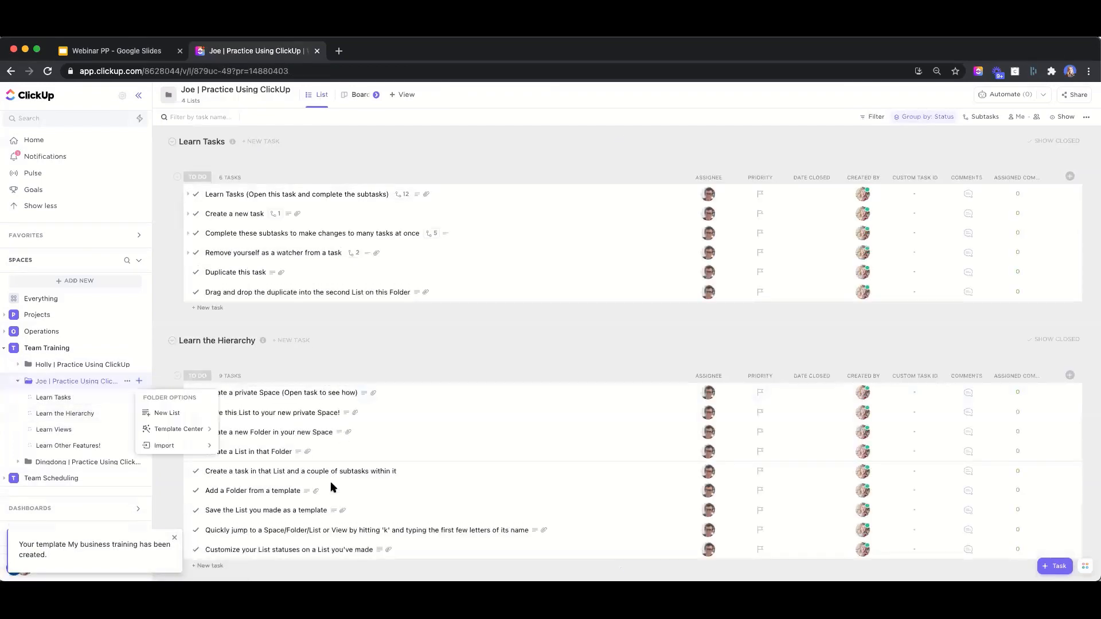
pyautogui.click(172, 431)
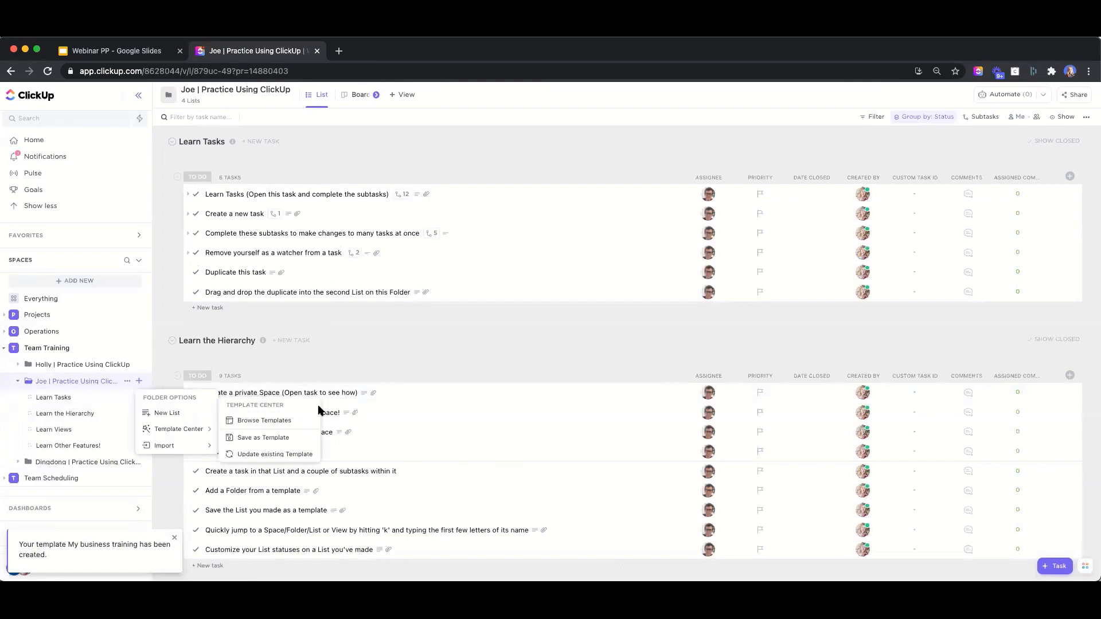
pyautogui.click(280, 420)
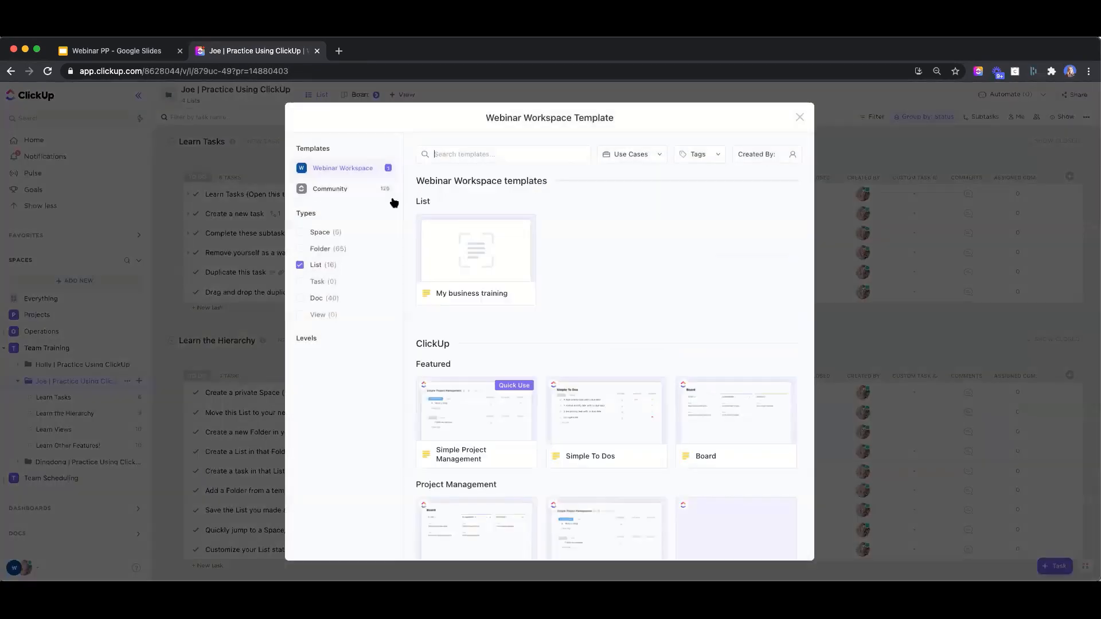
pyautogui.click(460, 265)
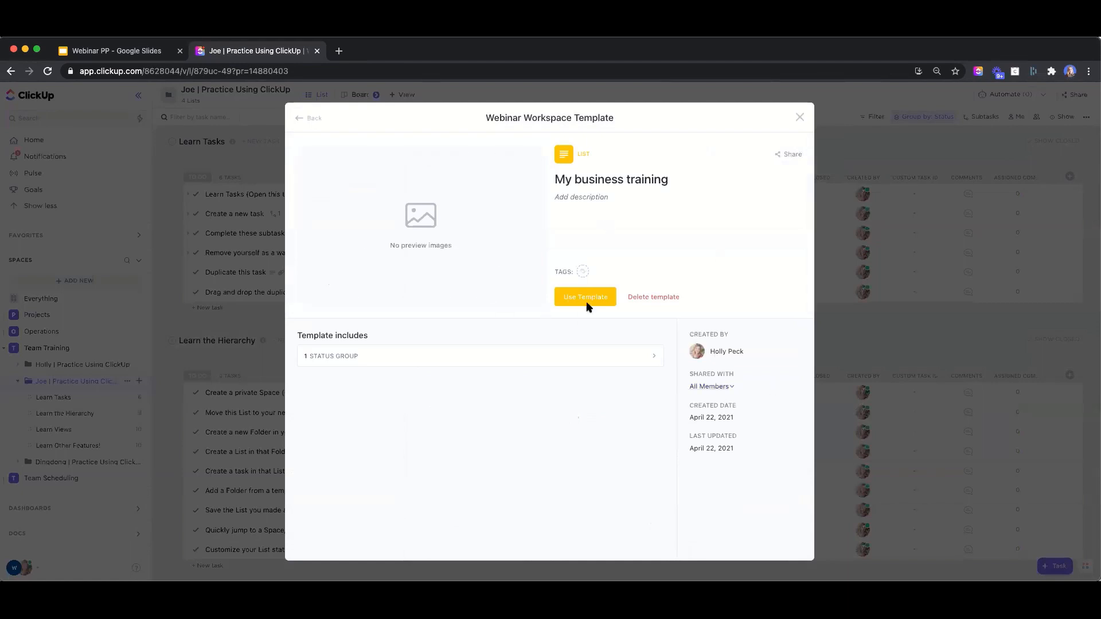
pyautogui.click(569, 295)
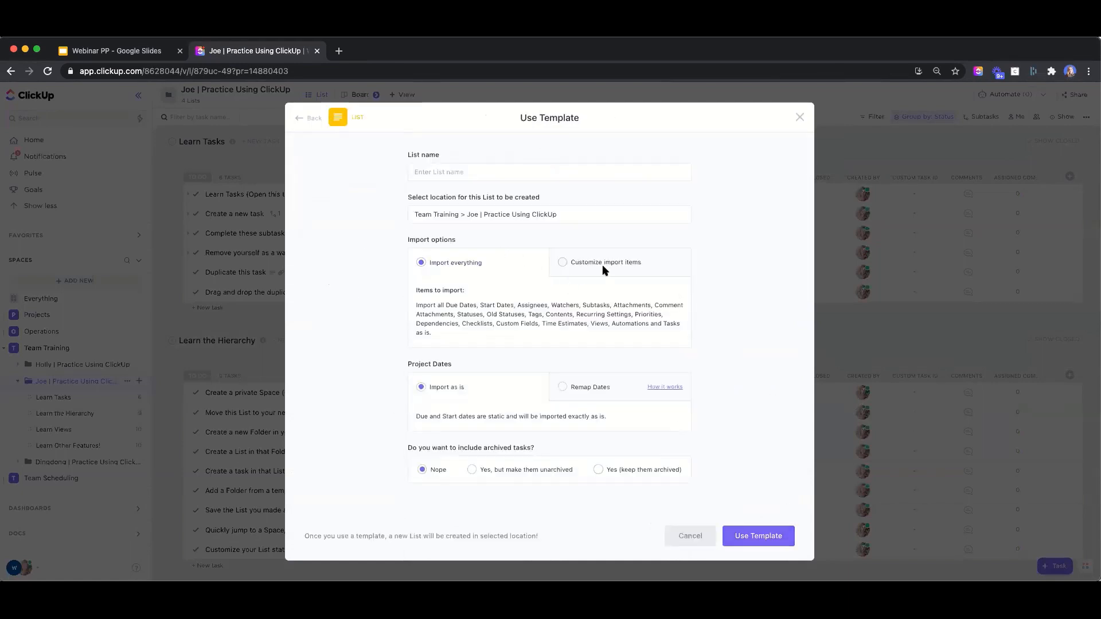
pyautogui.click(572, 262)
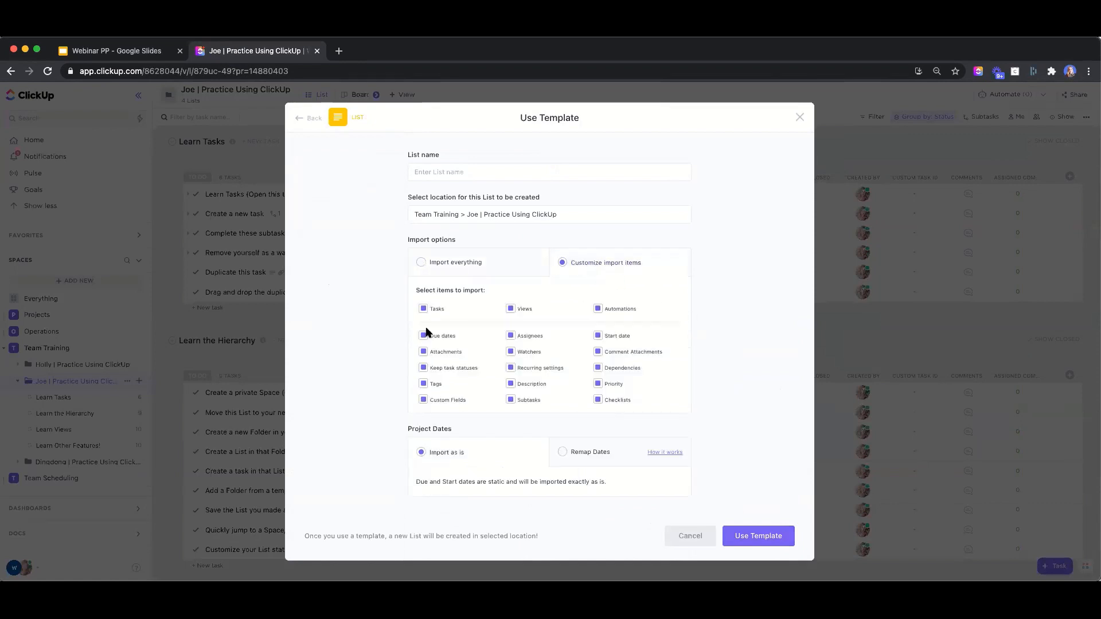
pyautogui.click(510, 336)
pyautogui.click(745, 539)
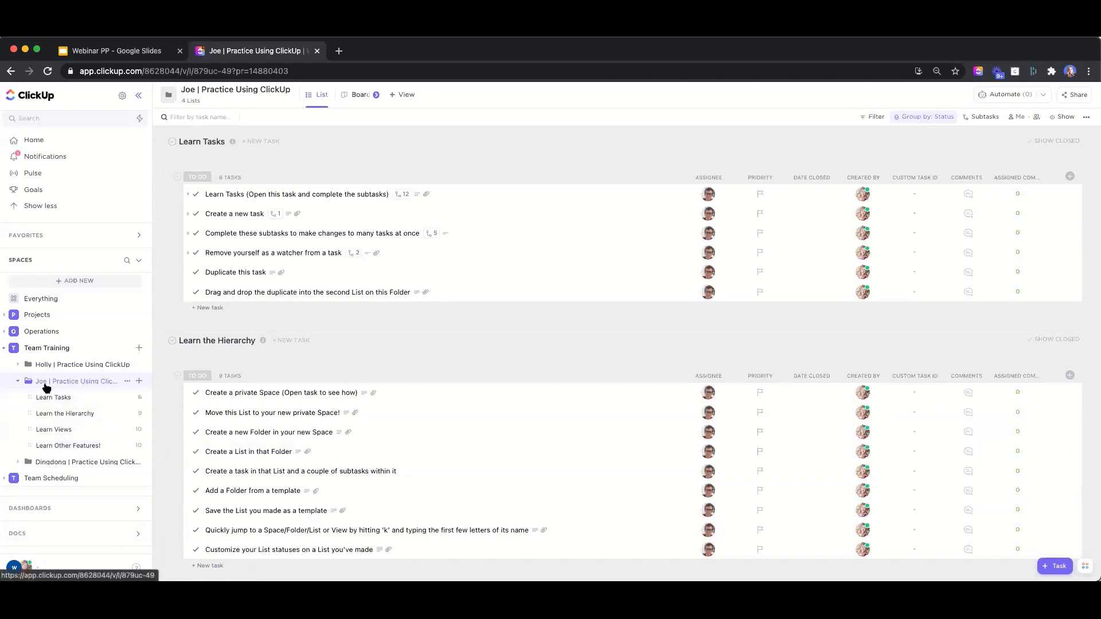
# Reload ClickUp and open the new My business training list with its two tasks
pyautogui.click(48, 71)
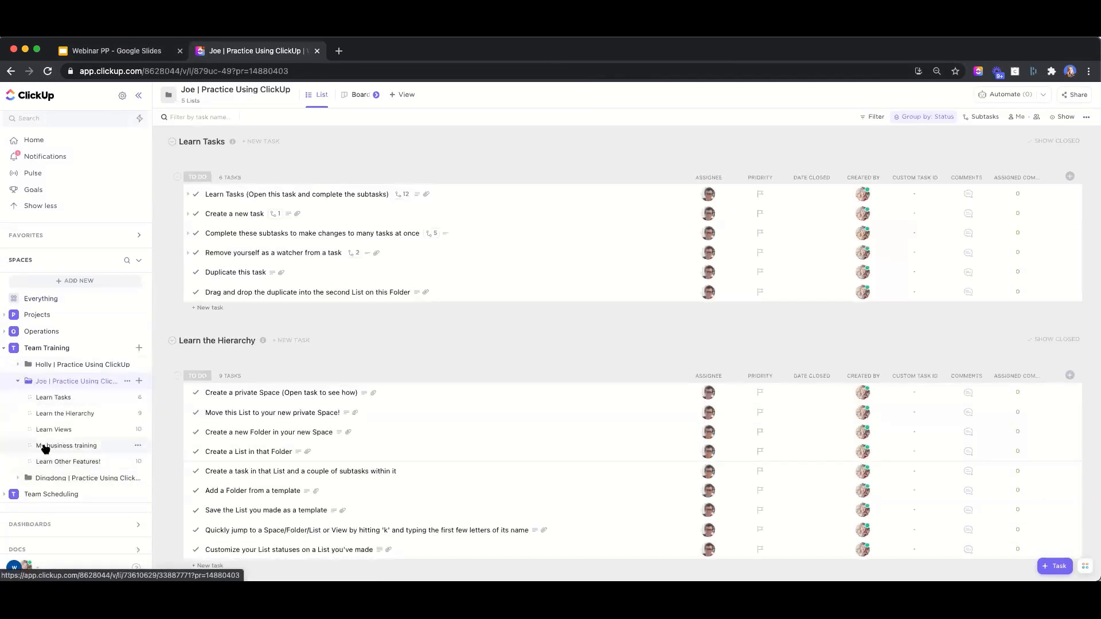
pyautogui.click(68, 449)
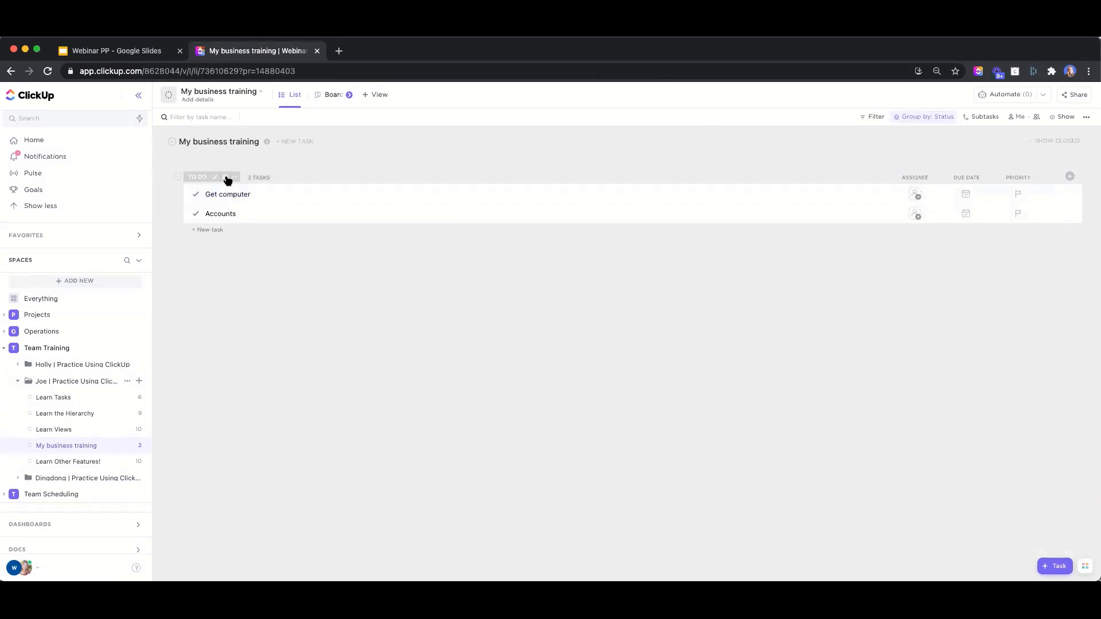
# Bulk-assign both To Do tasks to the same teammate
pyautogui.click(225, 178)
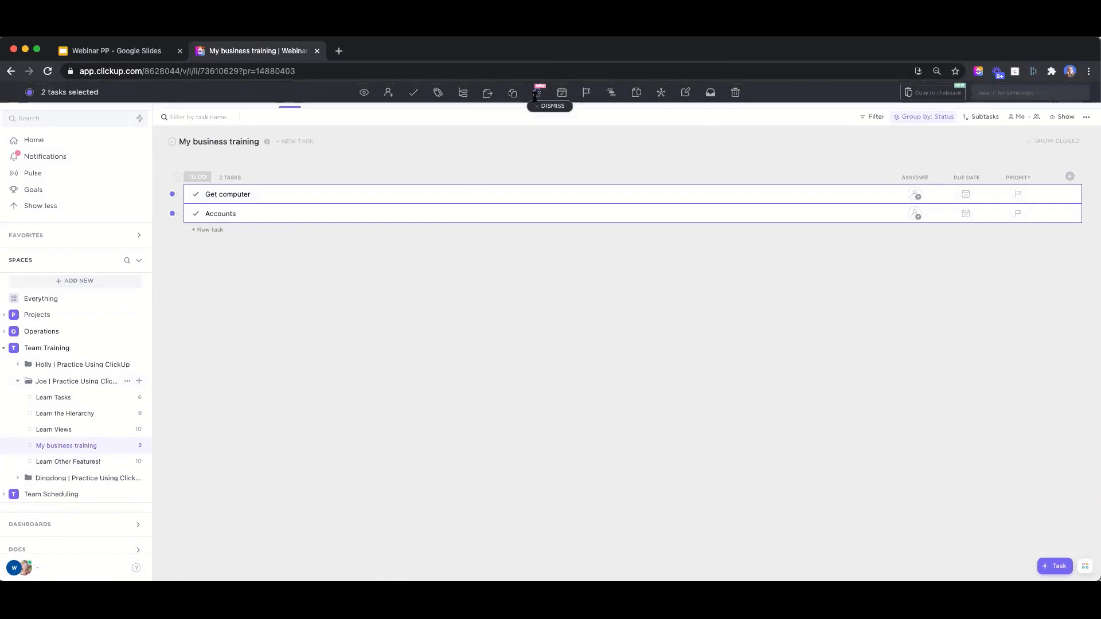
pyautogui.click(389, 92)
pyautogui.click(416, 201)
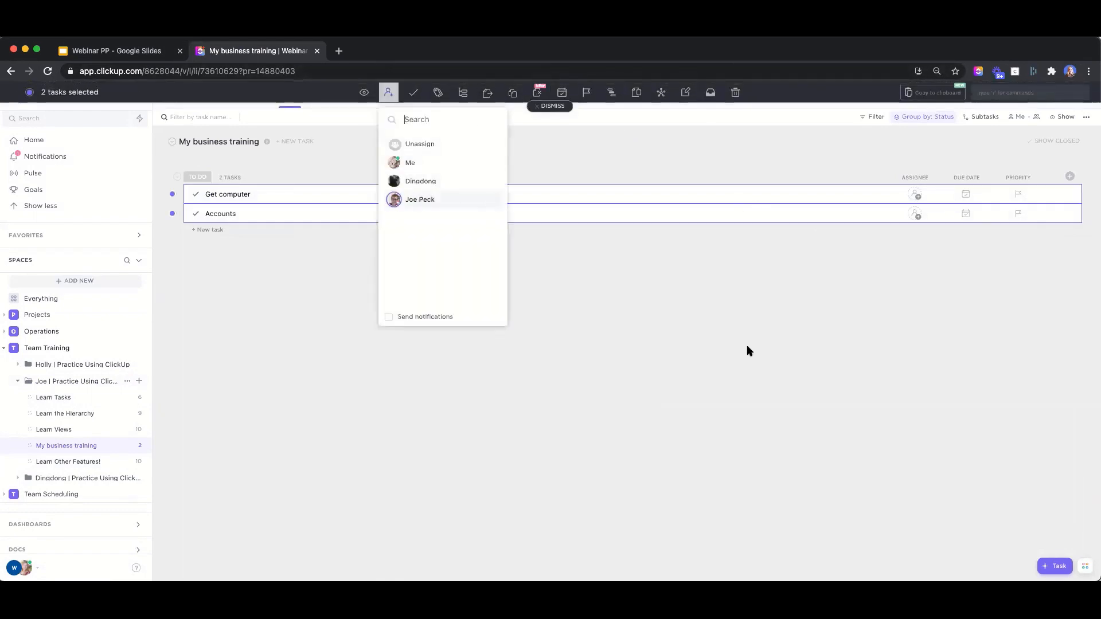
pyautogui.click(693, 374)
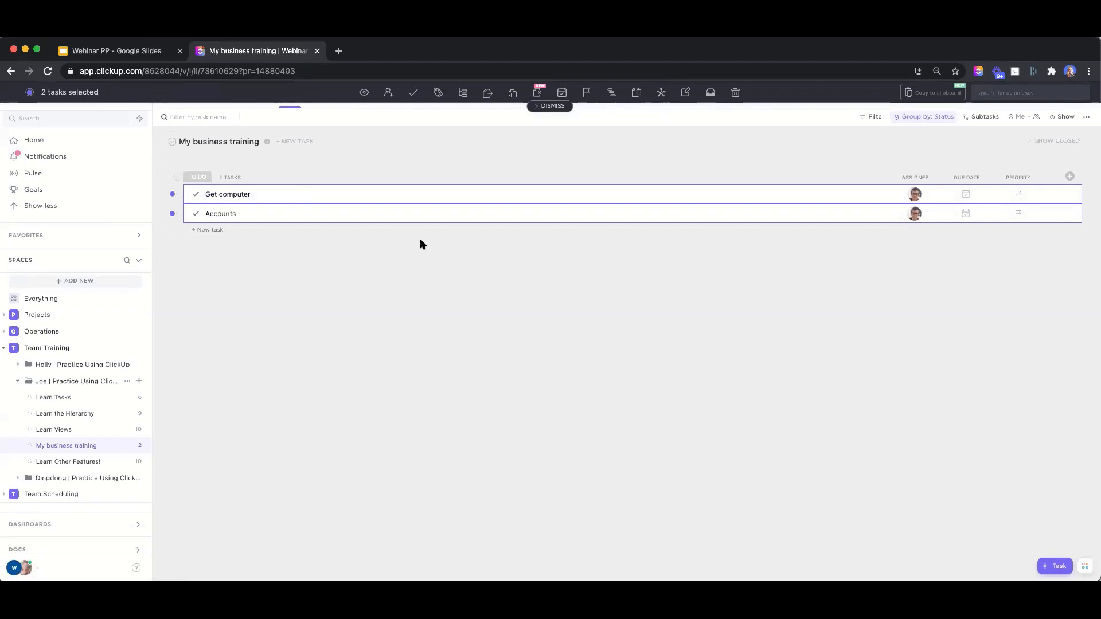
# Remove the watchers from both tasks, then open the Get computer task
pyautogui.click(363, 92)
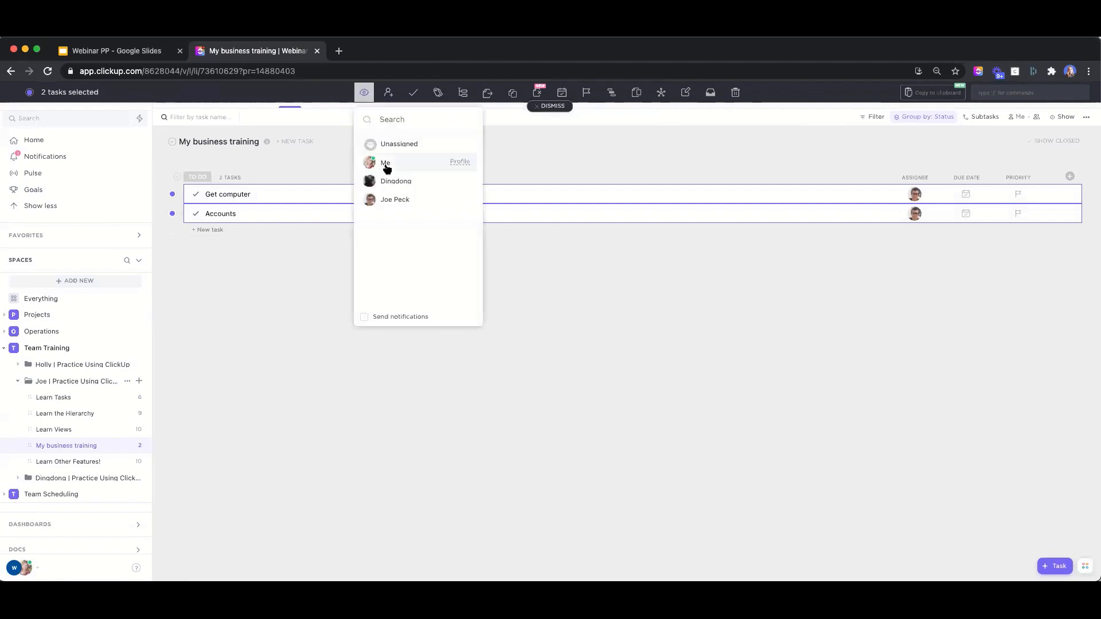
pyautogui.click(417, 166)
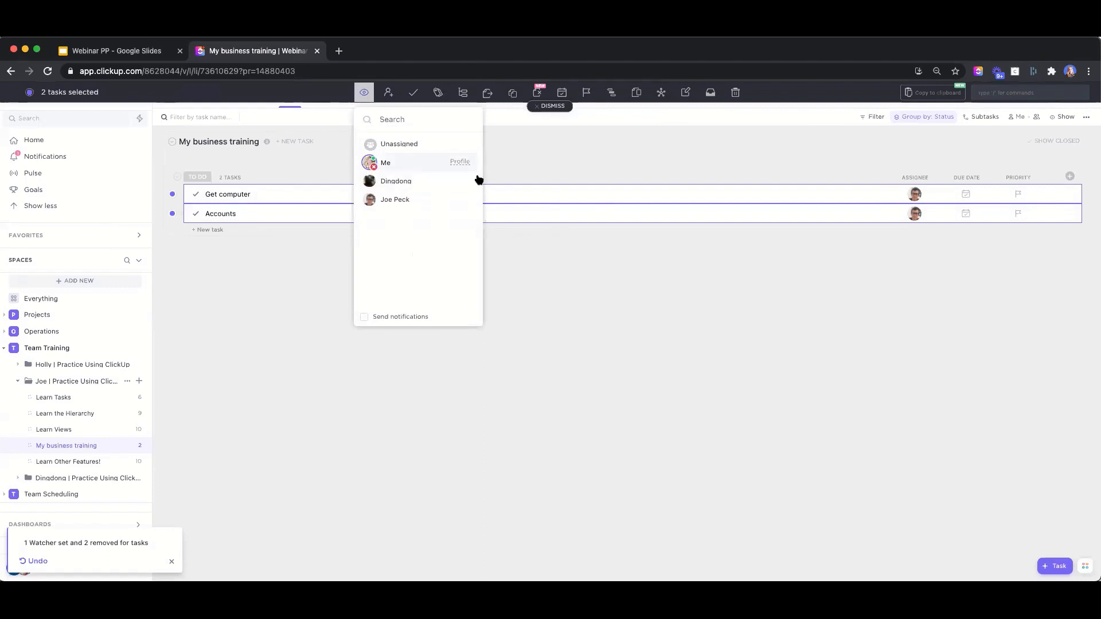
pyautogui.click(598, 350)
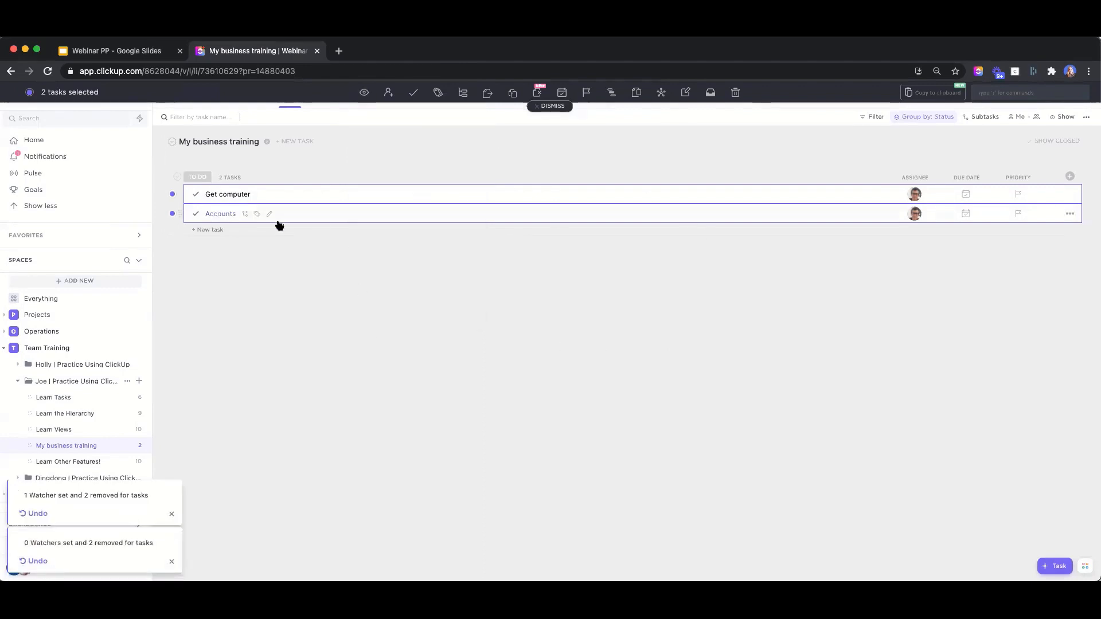
pyautogui.click(223, 194)
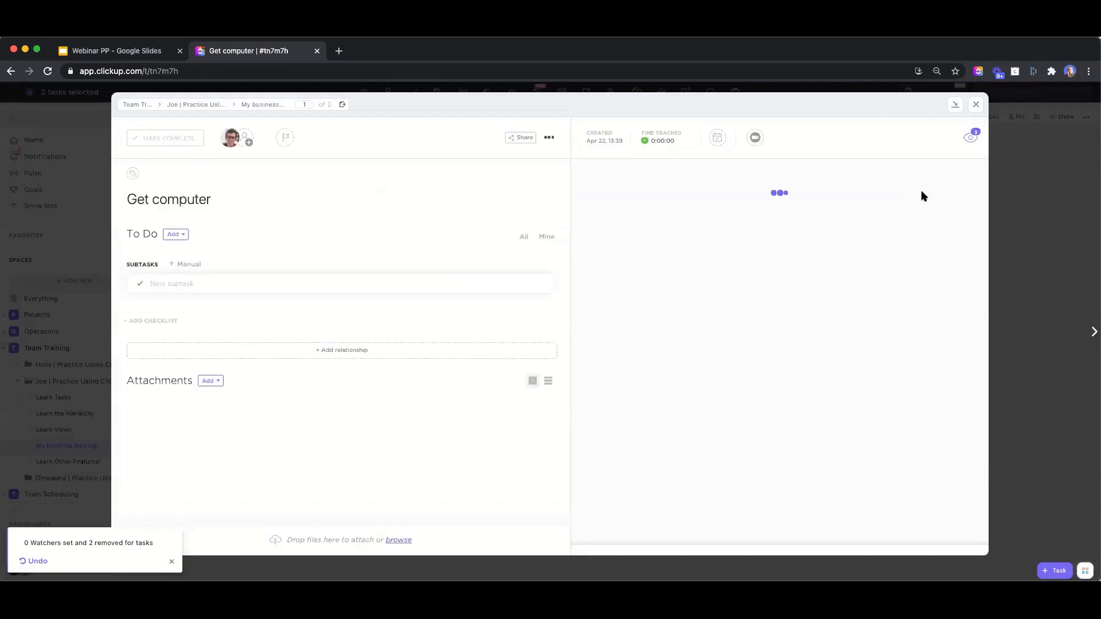
# Remove one teammate from the Get computer task's watchers
pyautogui.click(969, 141)
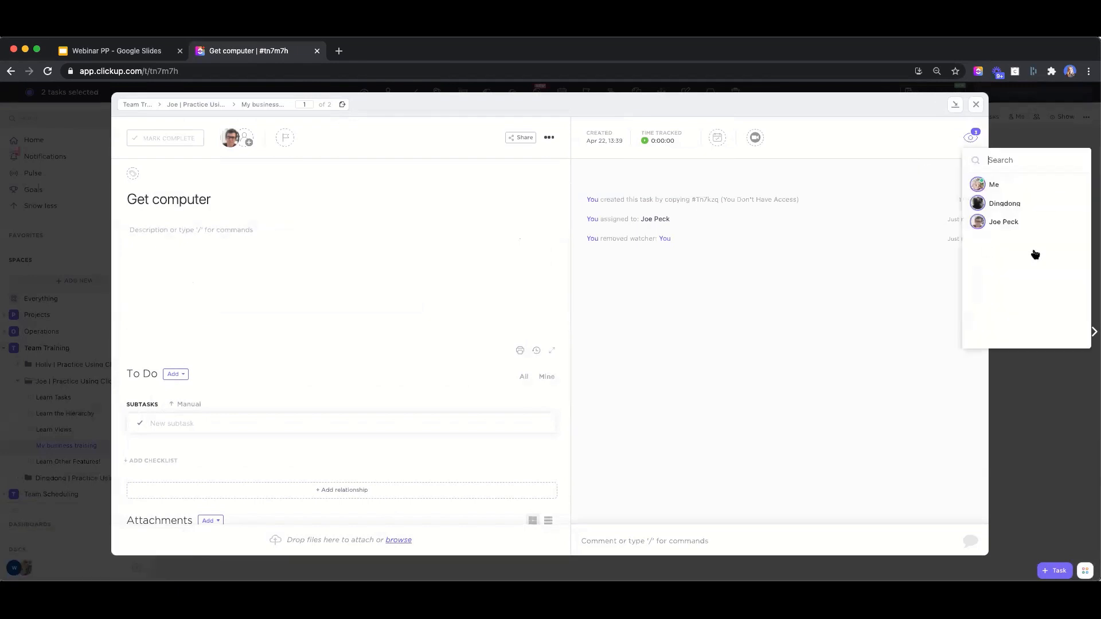
pyautogui.click(984, 204)
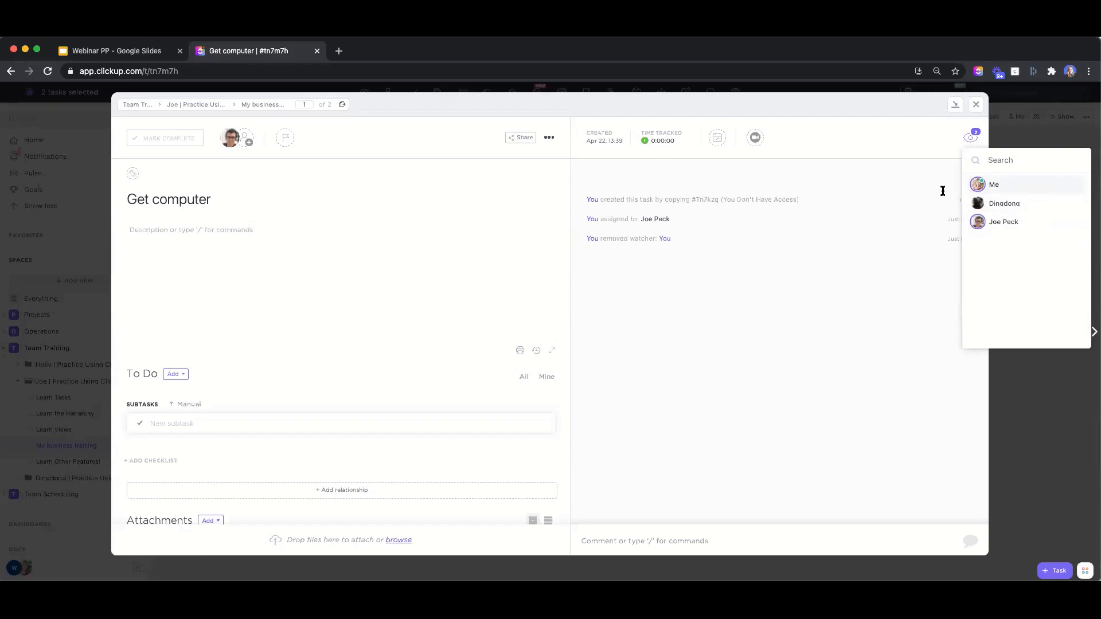
pyautogui.click(1040, 125)
# Close the task, clear the selection, and open the Operating Rhythm list under Team Scheduling
pyautogui.click(974, 106)
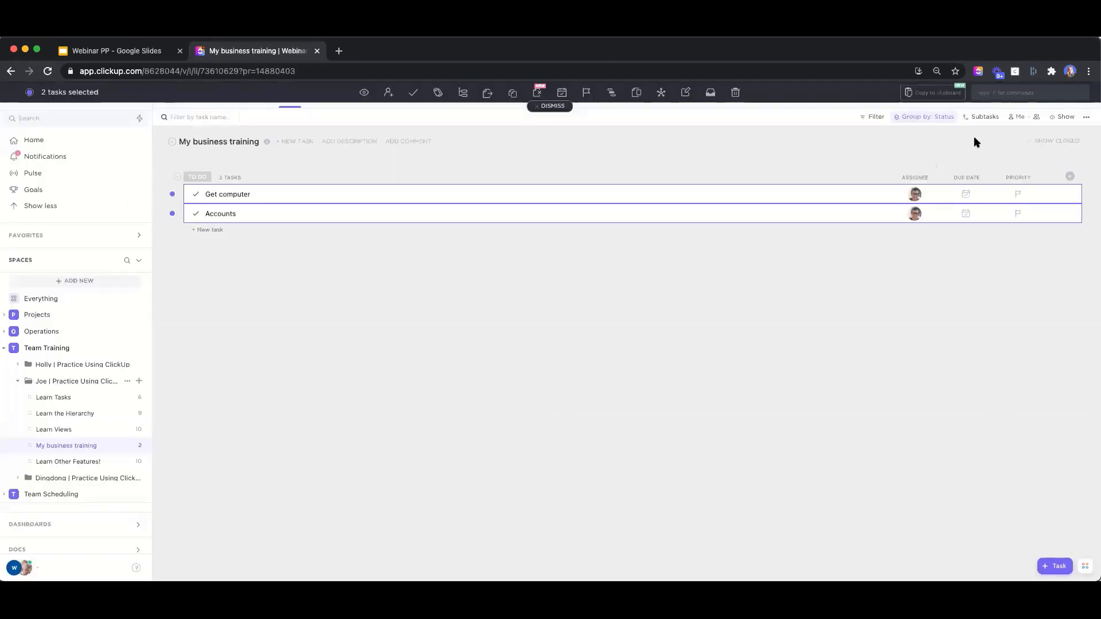
pyautogui.click(554, 107)
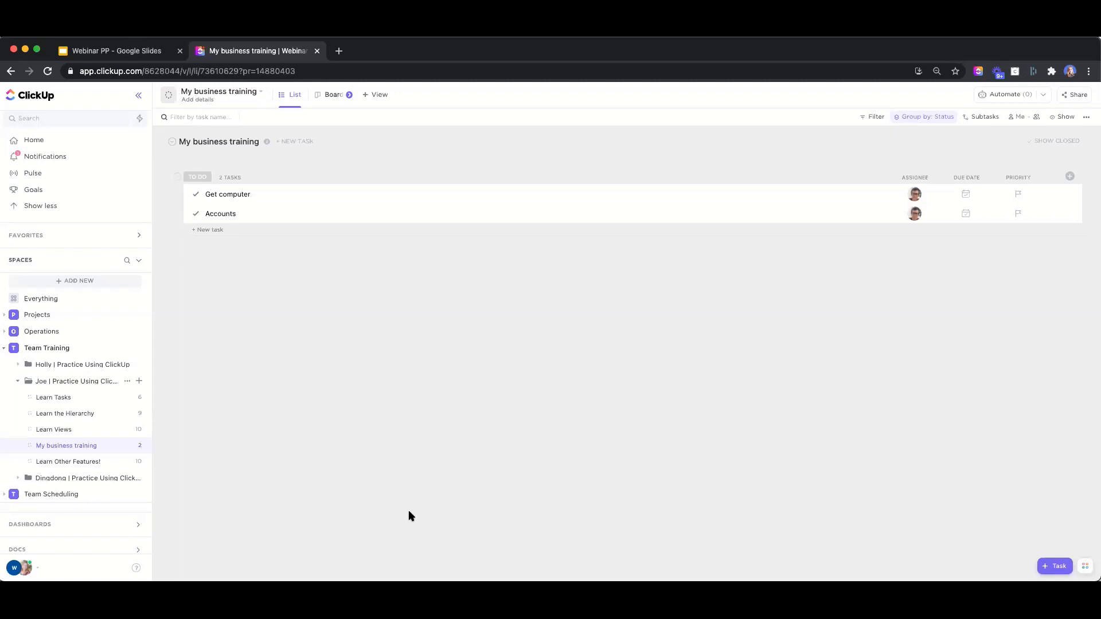
pyautogui.click(28, 382)
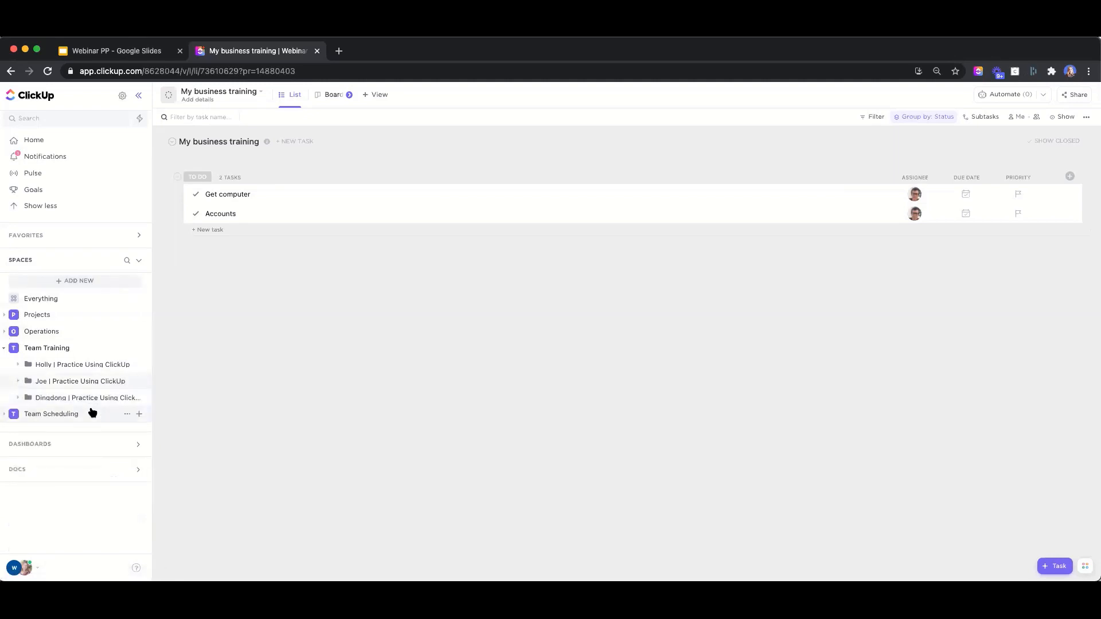
pyautogui.click(17, 418)
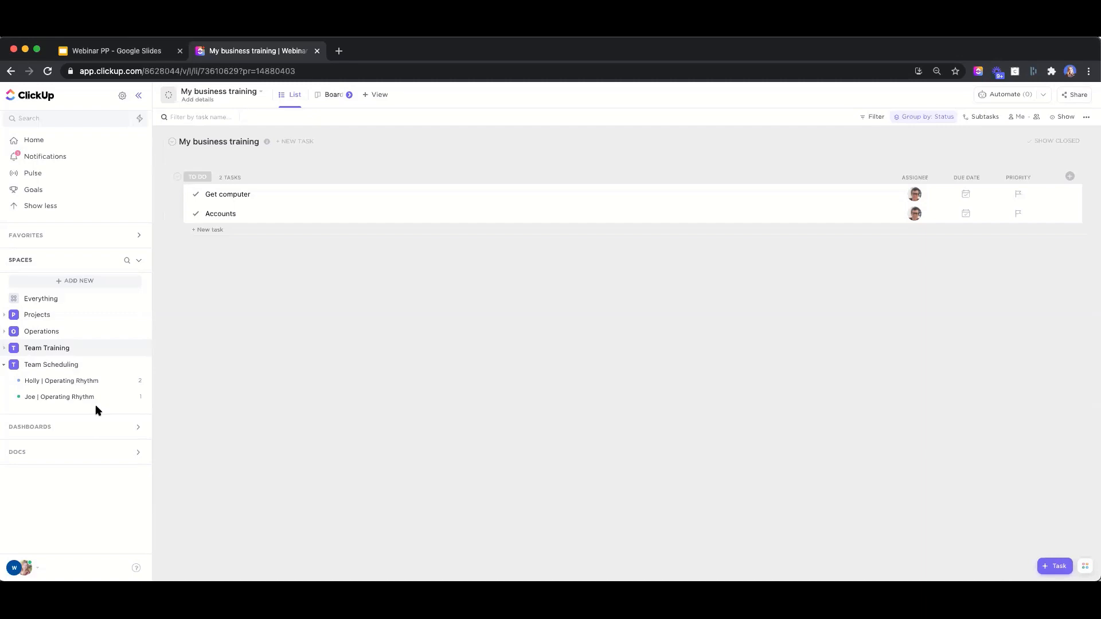
pyautogui.click(56, 382)
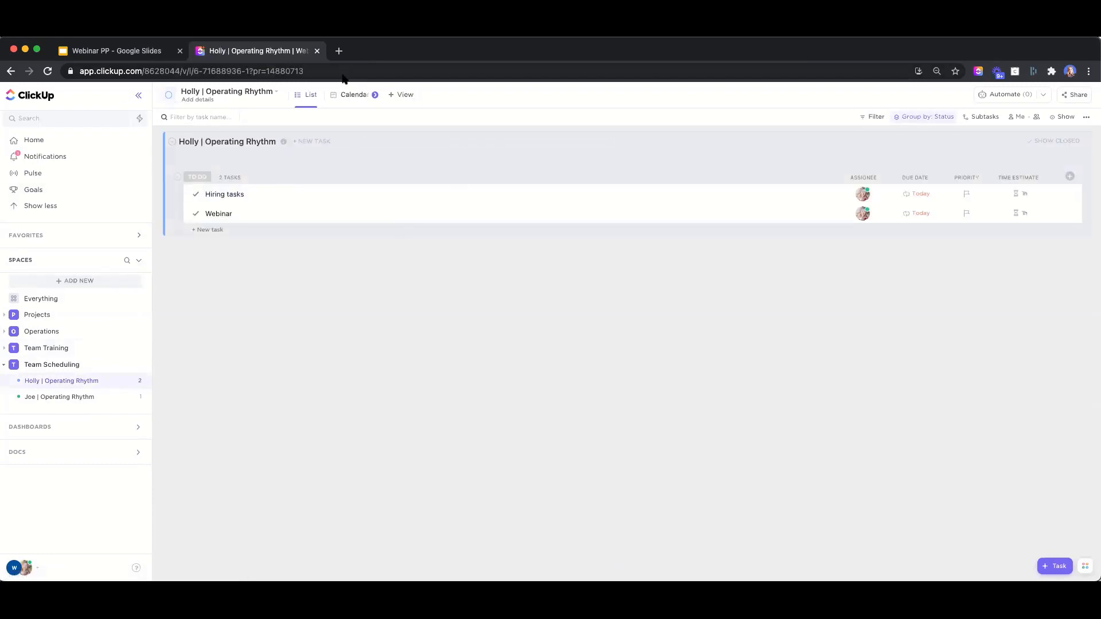
# Switch the Operating Rhythm list to Calendar view for April 2021
pyautogui.click(352, 97)
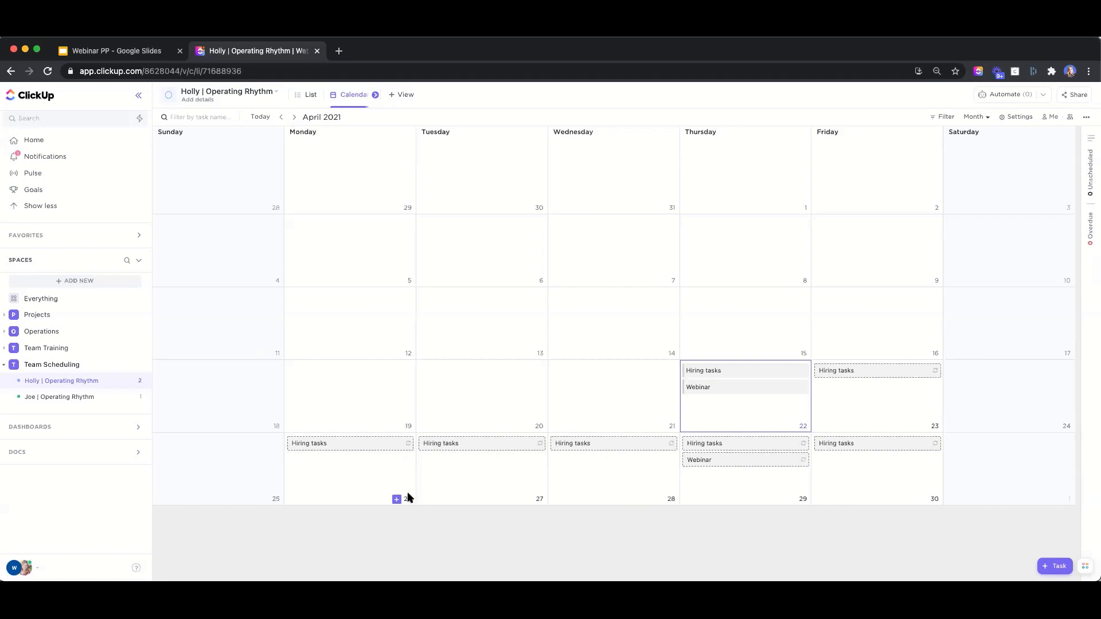
# Start a 'Monday Meeting' task on 26 April, due weekly at 10:00
pyautogui.click(397, 500)
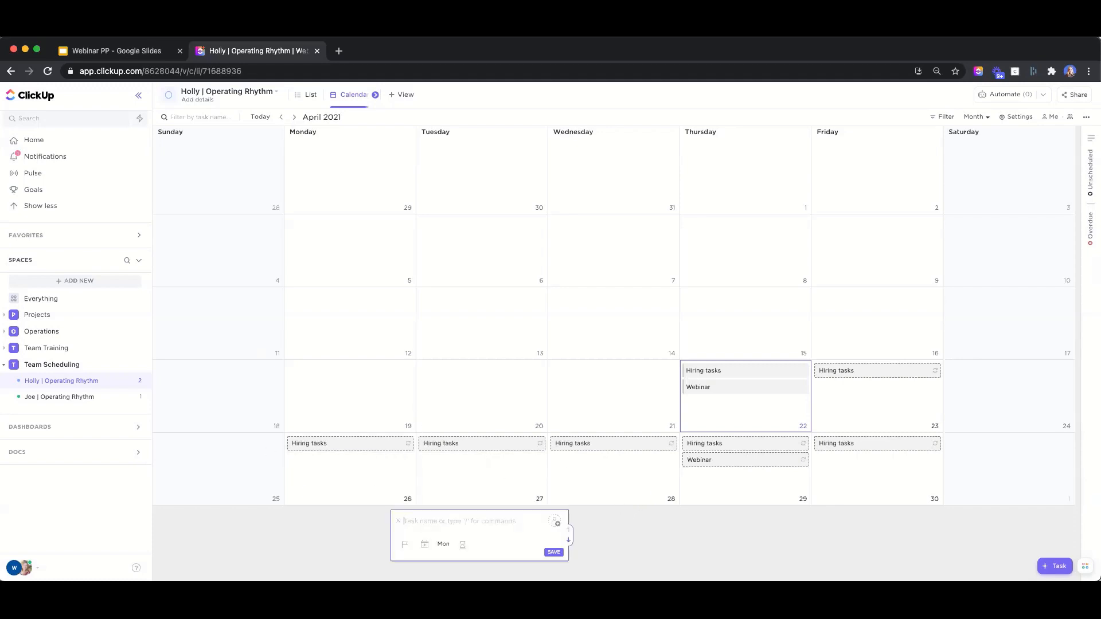
pyautogui.write('Monday Meeting')
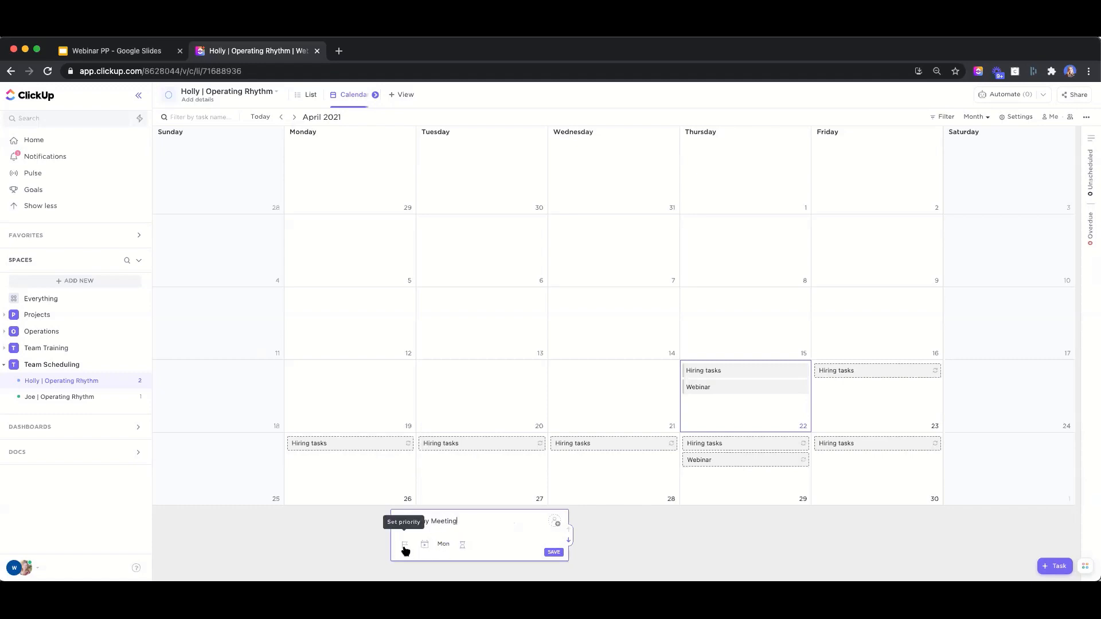
pyautogui.click(445, 545)
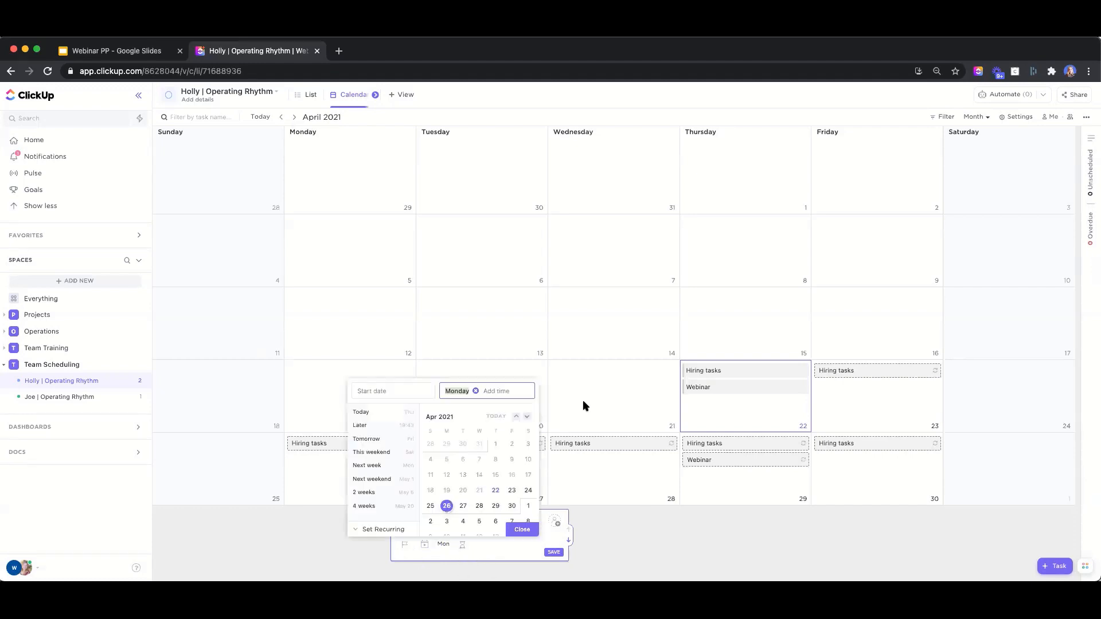
pyautogui.click(371, 528)
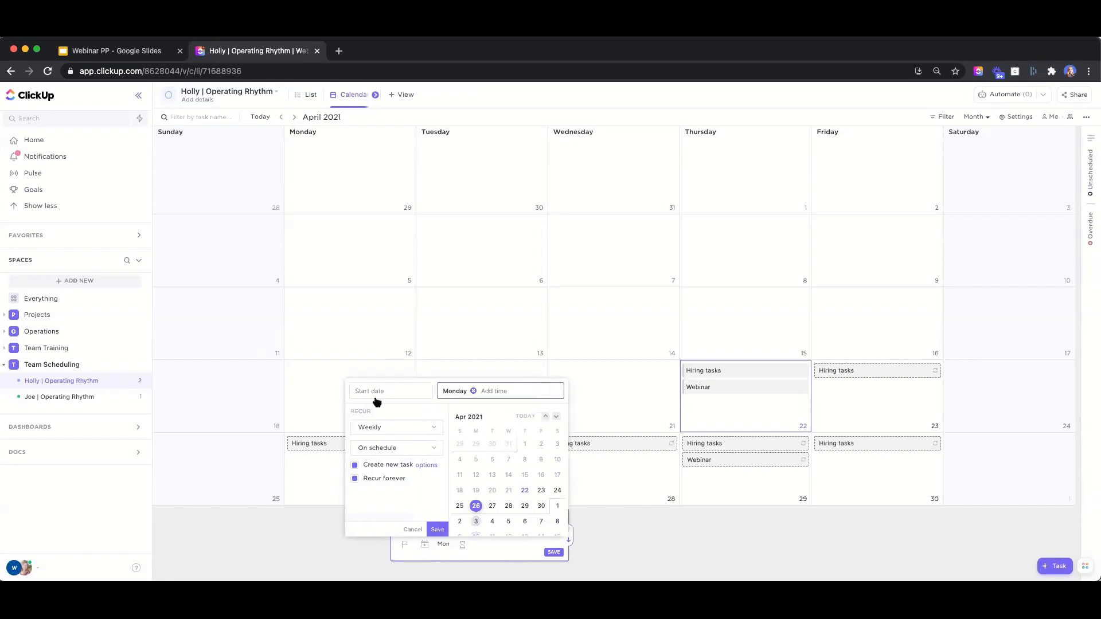
pyautogui.click(355, 466)
pyautogui.click(511, 390)
pyautogui.write('10am')
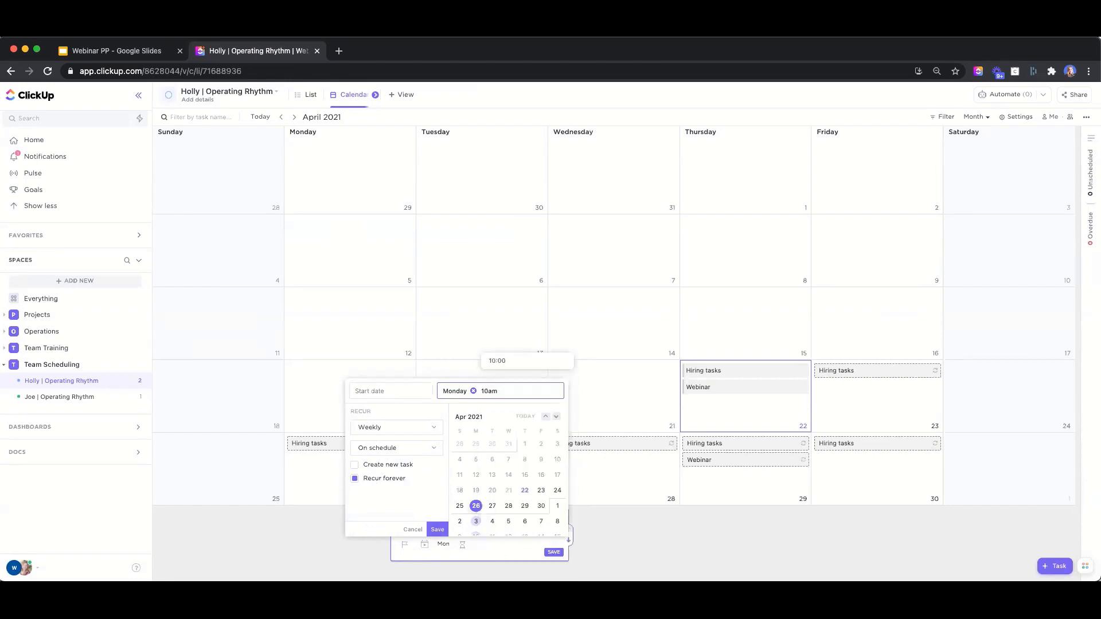
pyautogui.click(515, 361)
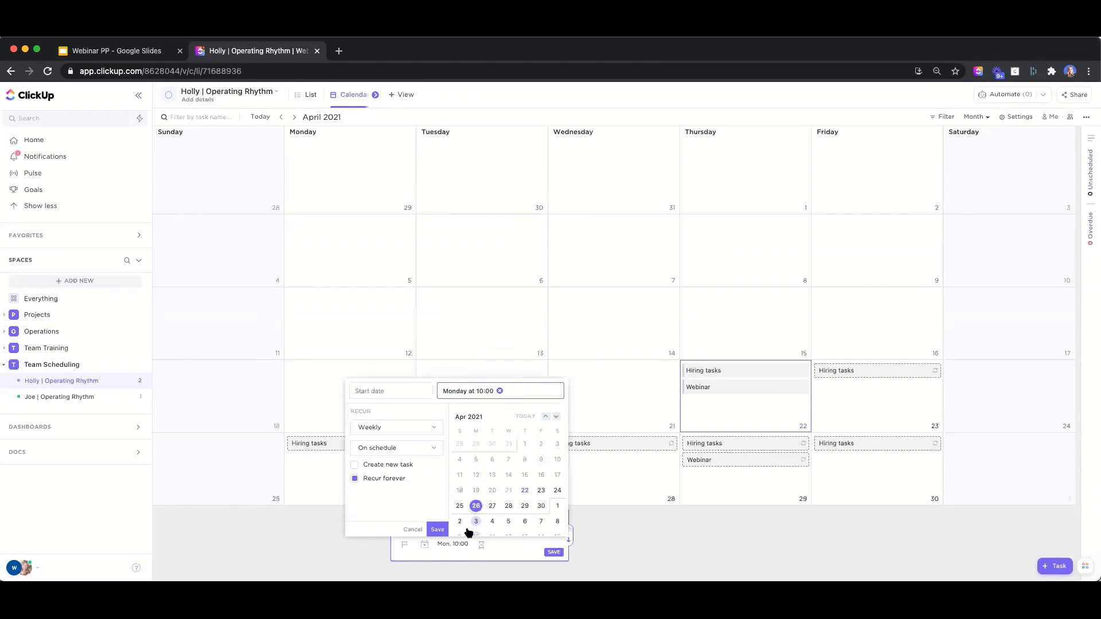
pyautogui.click(437, 529)
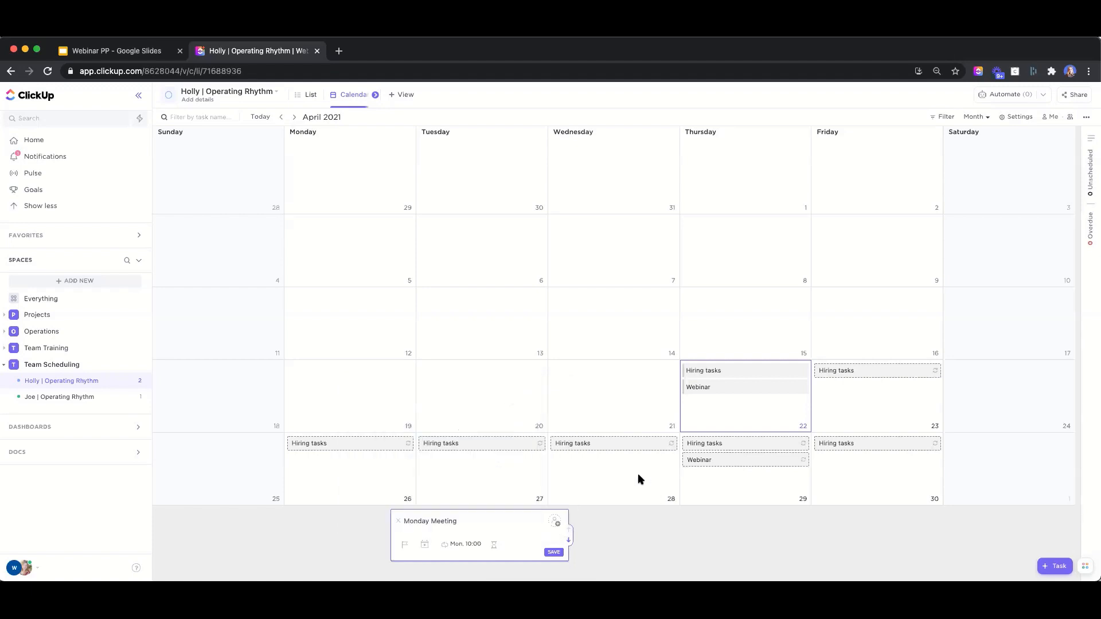
# Give Monday Meeting a 1-hour time estimate and create the task
pyautogui.click(493, 546)
pyautogui.write('1 hour')
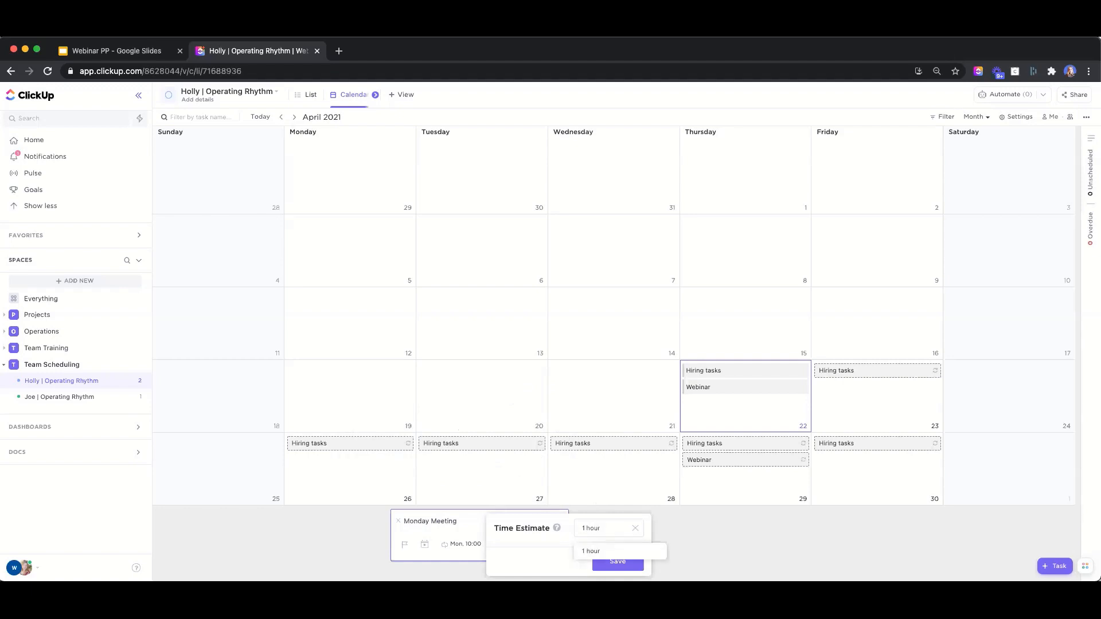
pyautogui.click(608, 553)
pyautogui.click(619, 567)
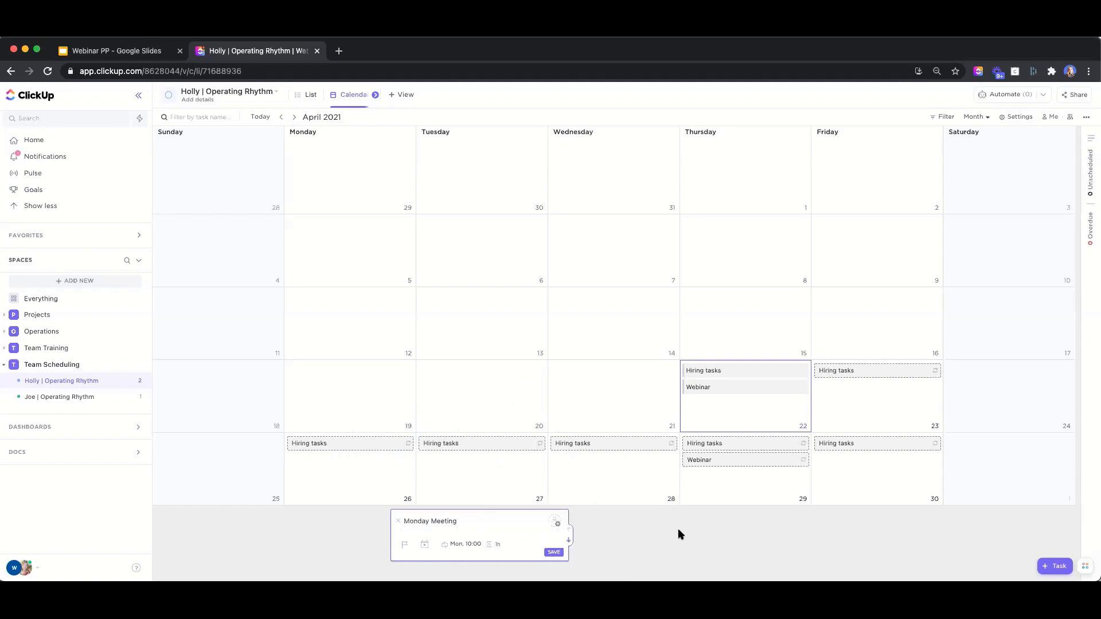
pyautogui.click(554, 552)
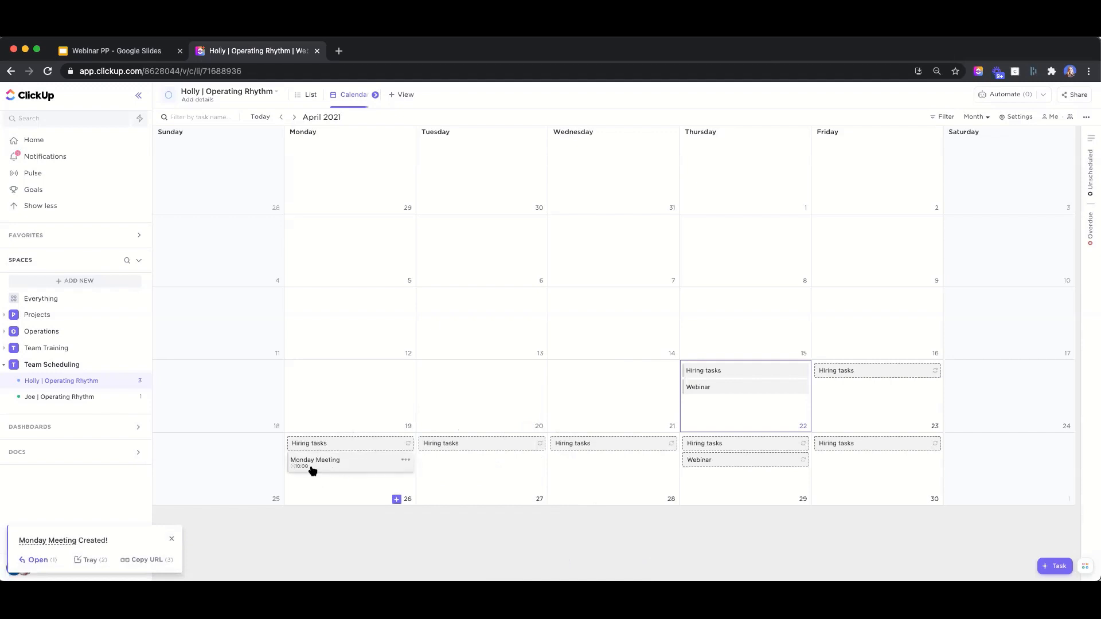
# Step the calendar to May 2021 and back to April, then view and close the 22nd's Webinar task
pyautogui.click(293, 117)
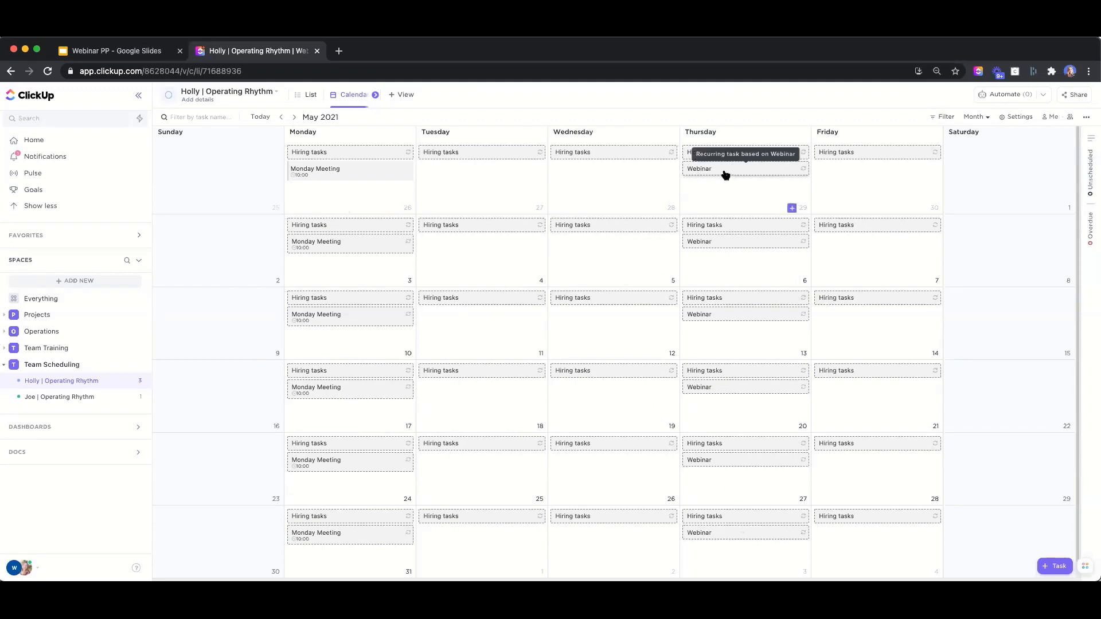
pyautogui.press('Left')
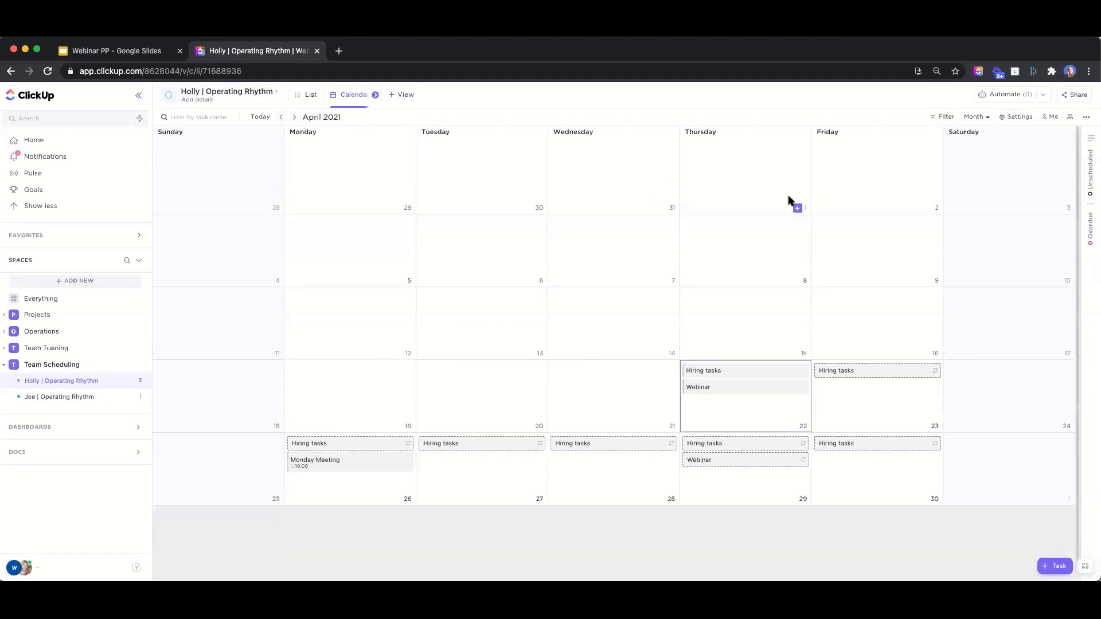
pyautogui.click(727, 388)
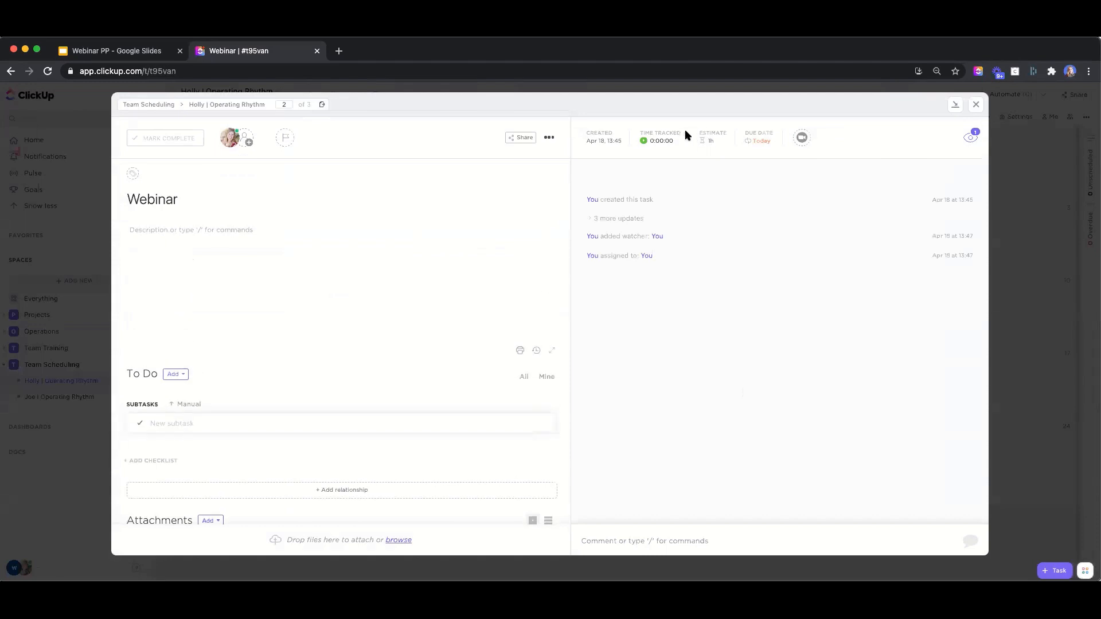
pyautogui.click(976, 104)
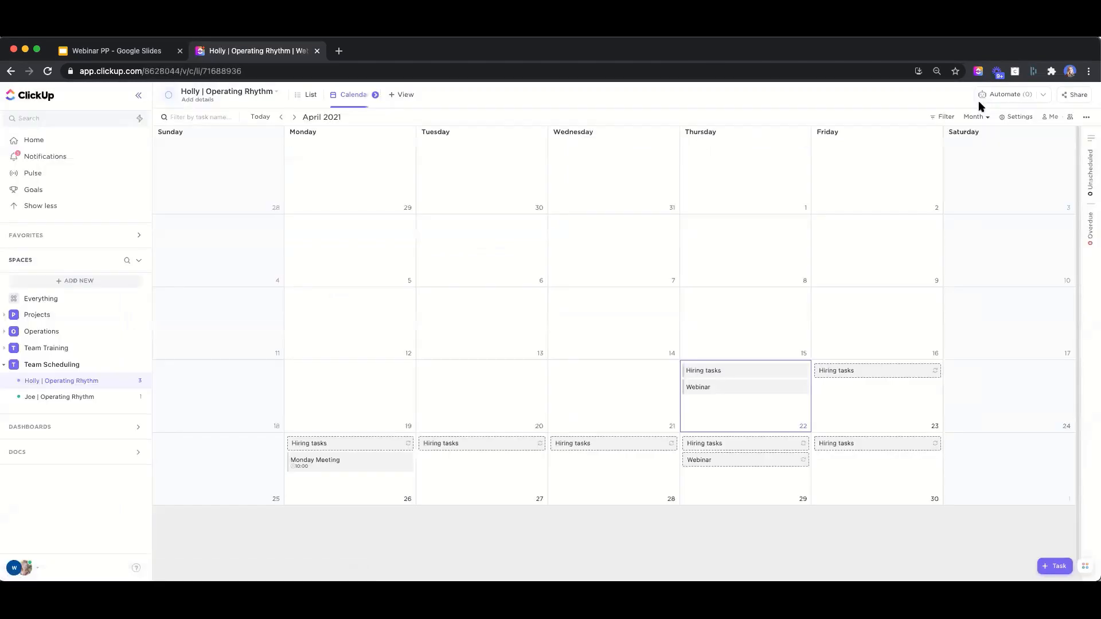
# Turn on week numbers in calendar settings, leaving tasks from other lists and date-locking off
pyautogui.click(1014, 117)
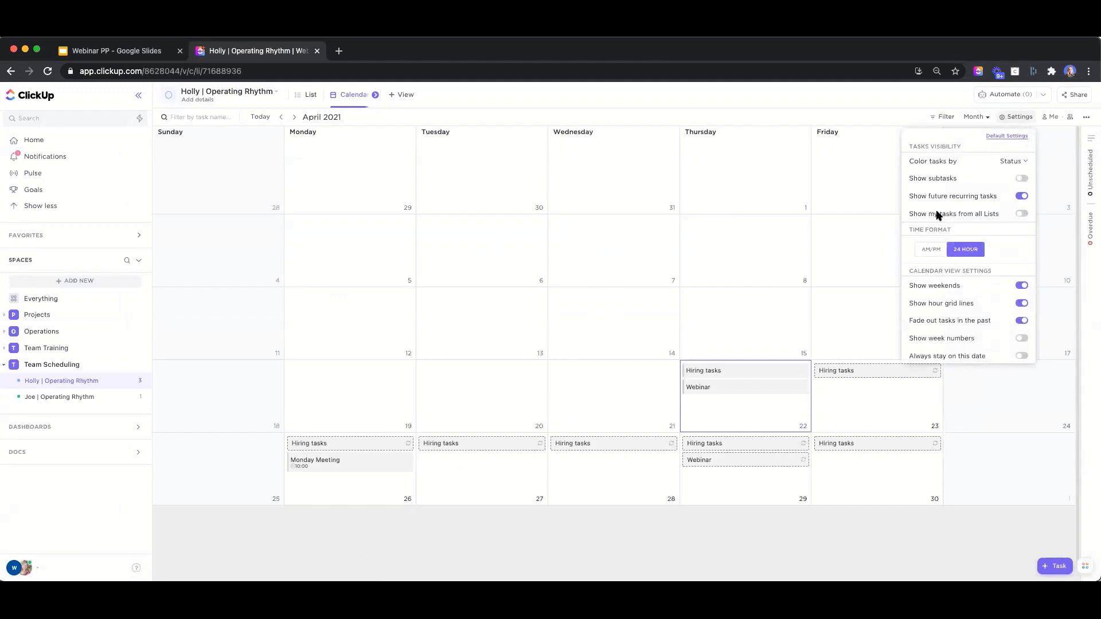
pyautogui.click(1022, 214)
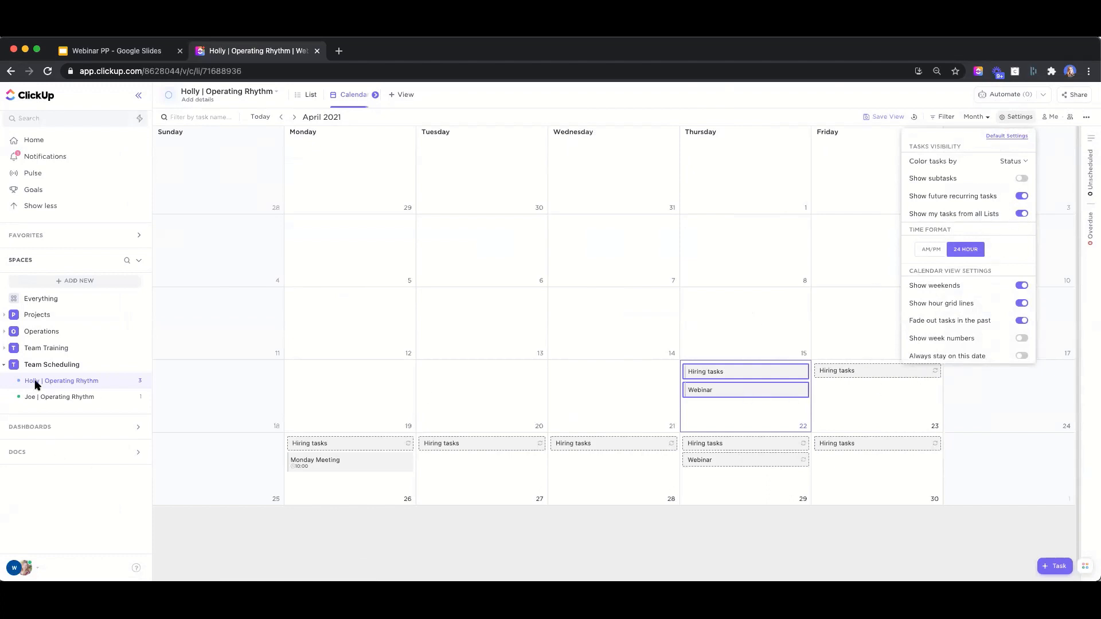
pyautogui.click(1023, 215)
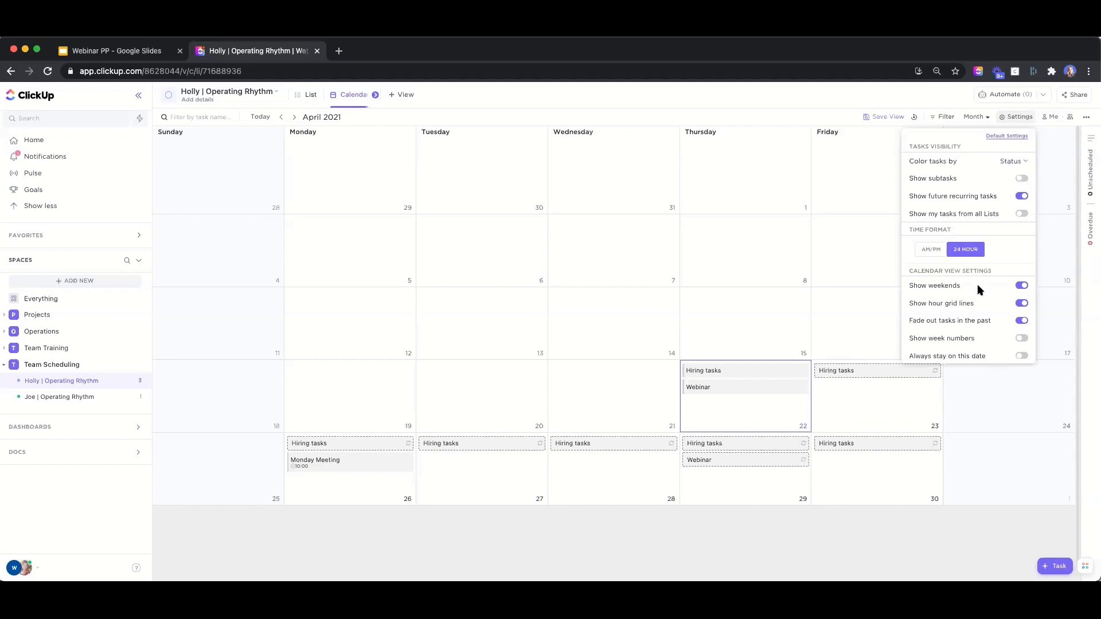
pyautogui.scroll(-3, 987, 298)
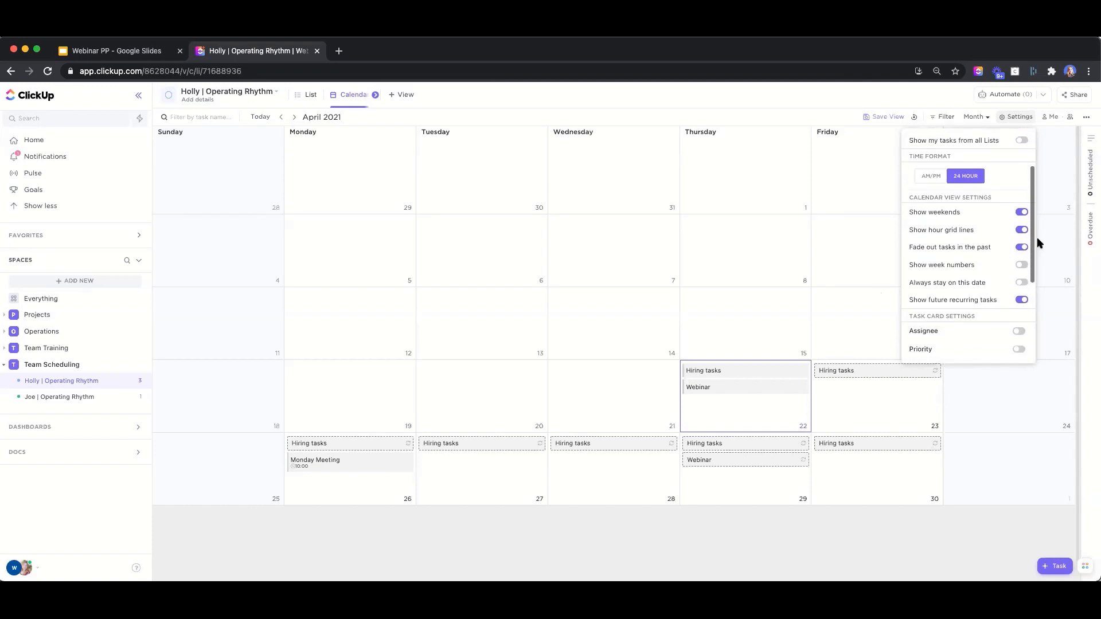
pyautogui.click(1022, 266)
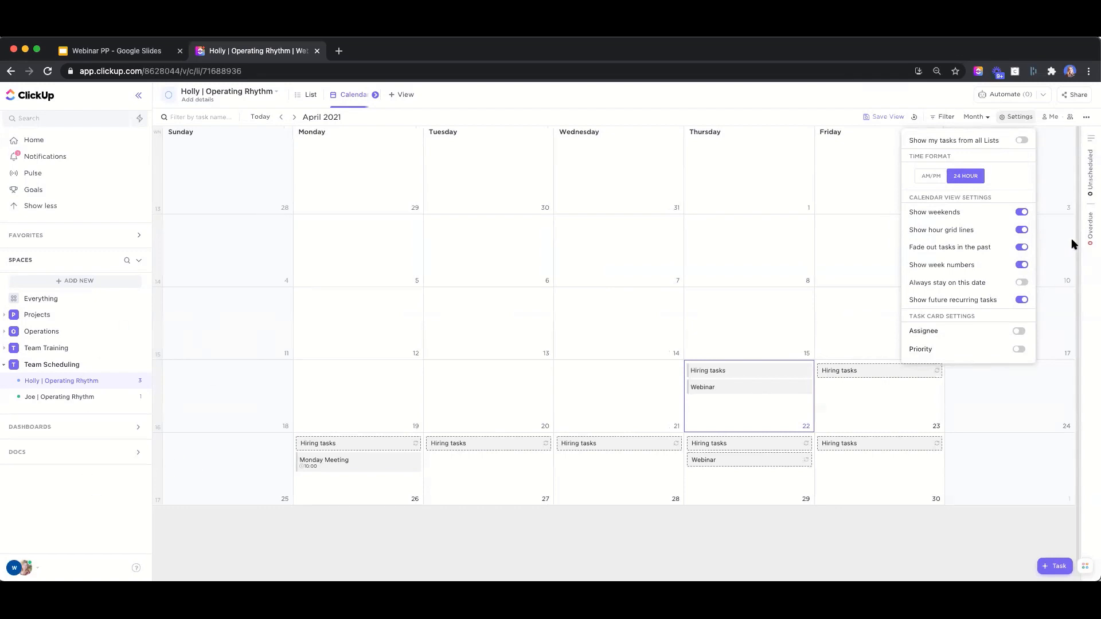
pyautogui.click(1022, 283)
pyautogui.click(1020, 284)
# Show time estimates on task cards and switch the view to Autosave
pyautogui.scroll(-5, 981, 313)
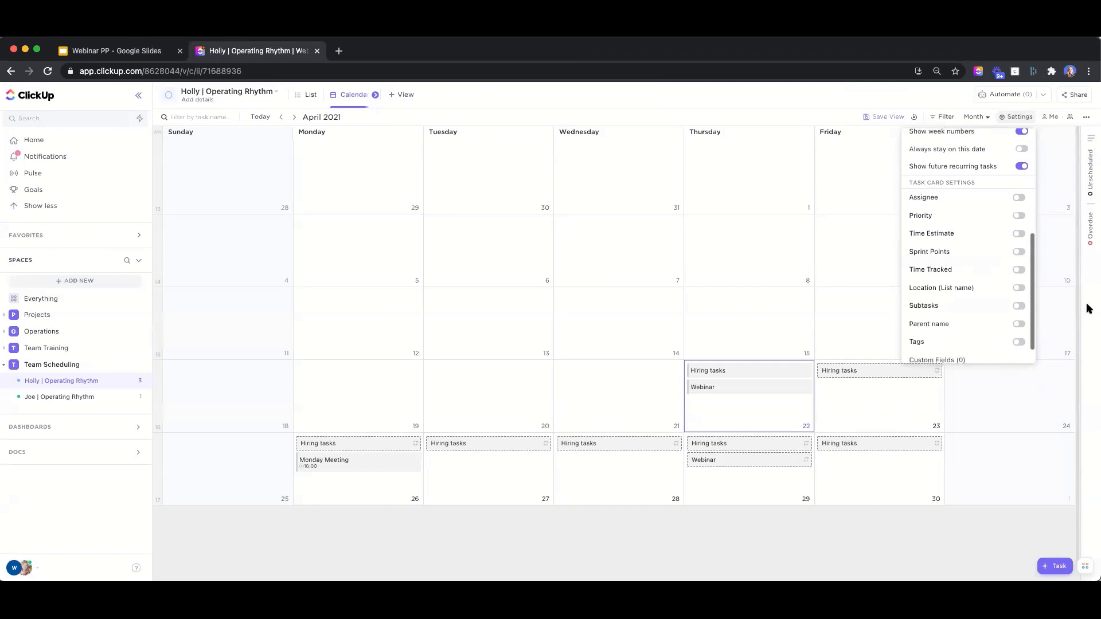
pyautogui.click(1019, 235)
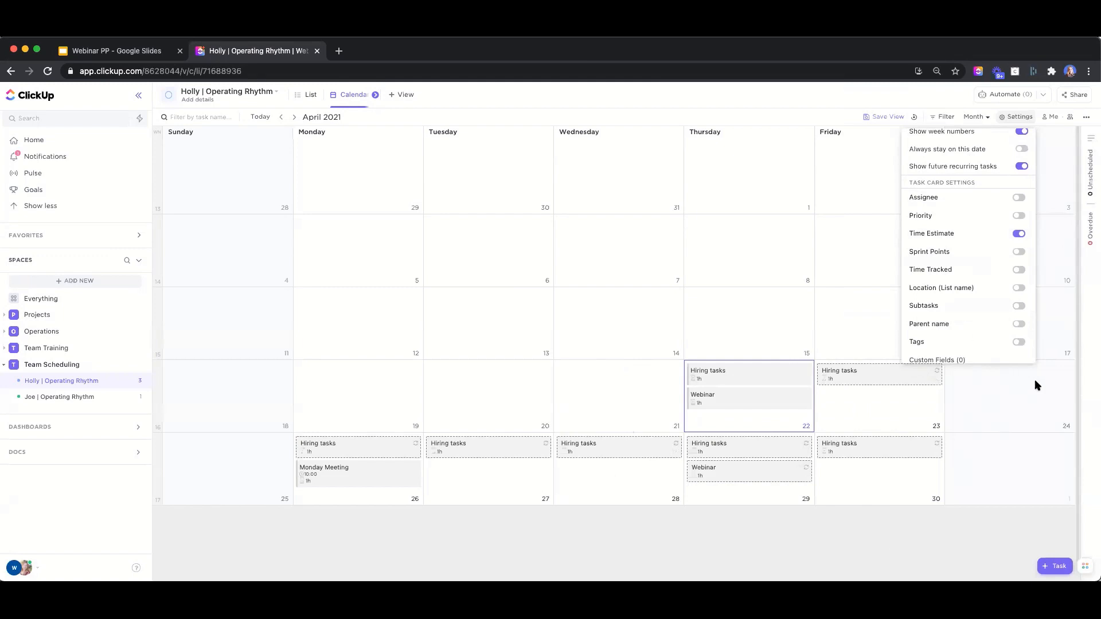
pyautogui.click(884, 121)
pyautogui.click(883, 119)
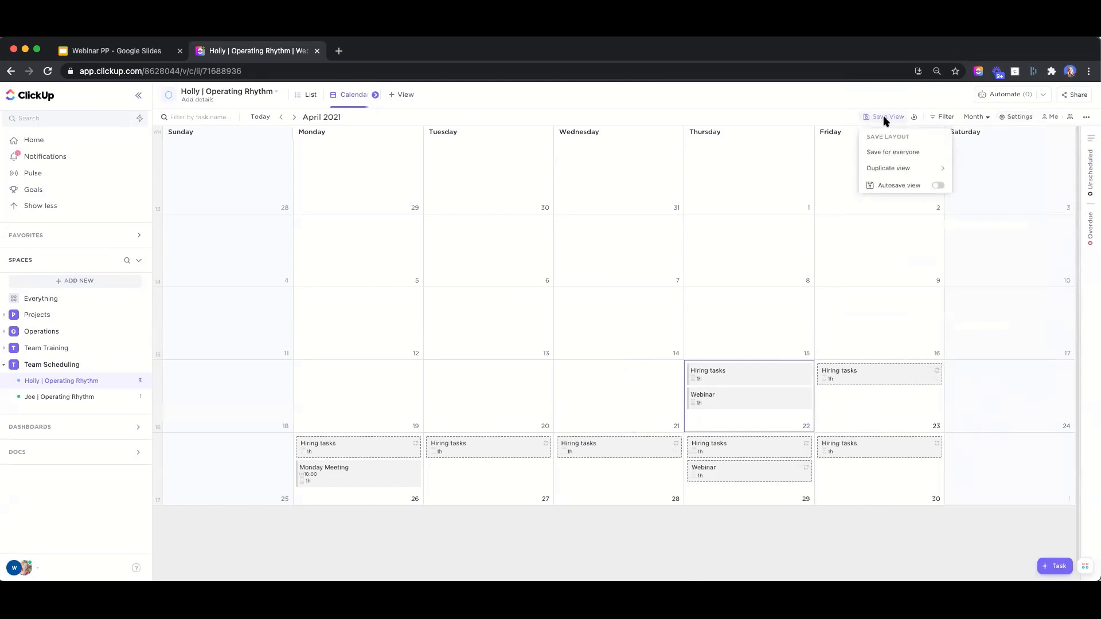
pyautogui.click(939, 188)
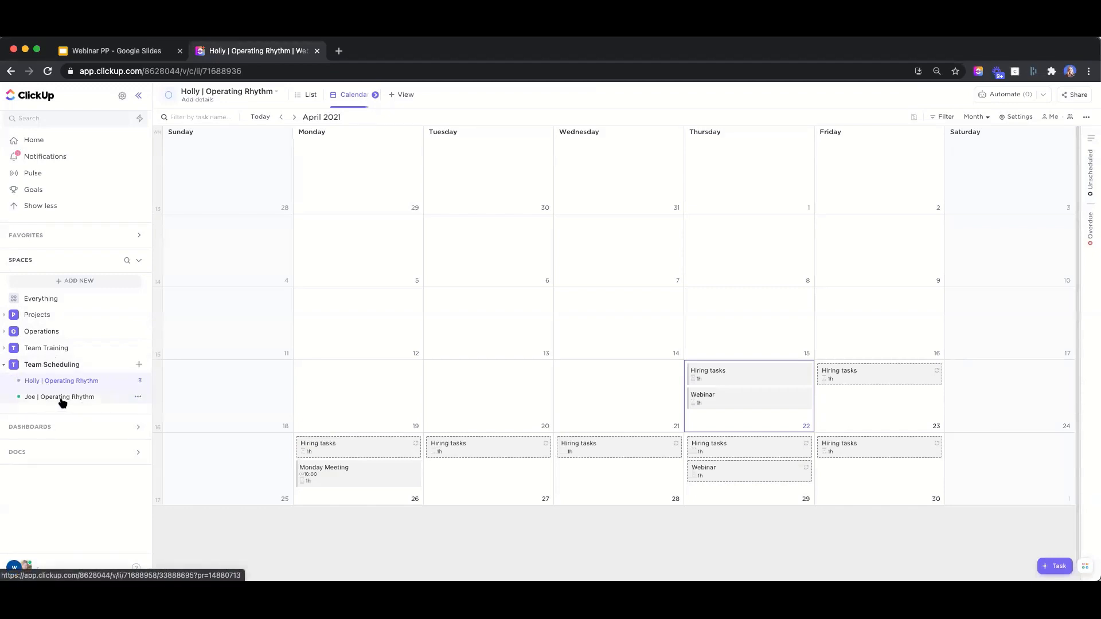
# Open the Team Scheduling space calendar with its lists expanded and bring up its Settings
pyautogui.click(67, 365)
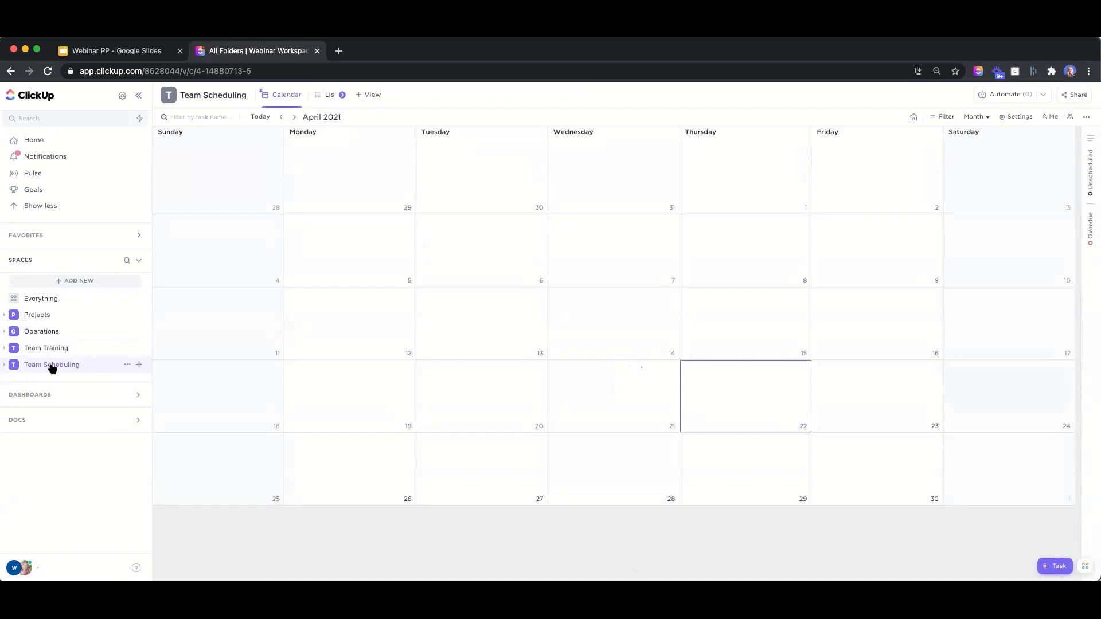
pyautogui.click(7, 365)
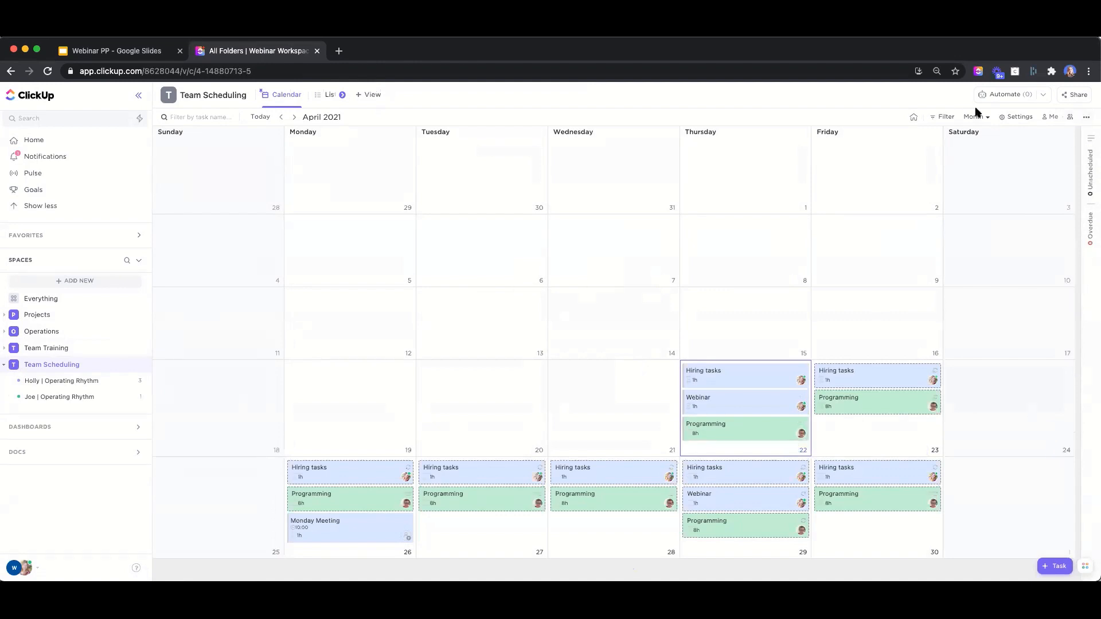
pyautogui.click(1013, 117)
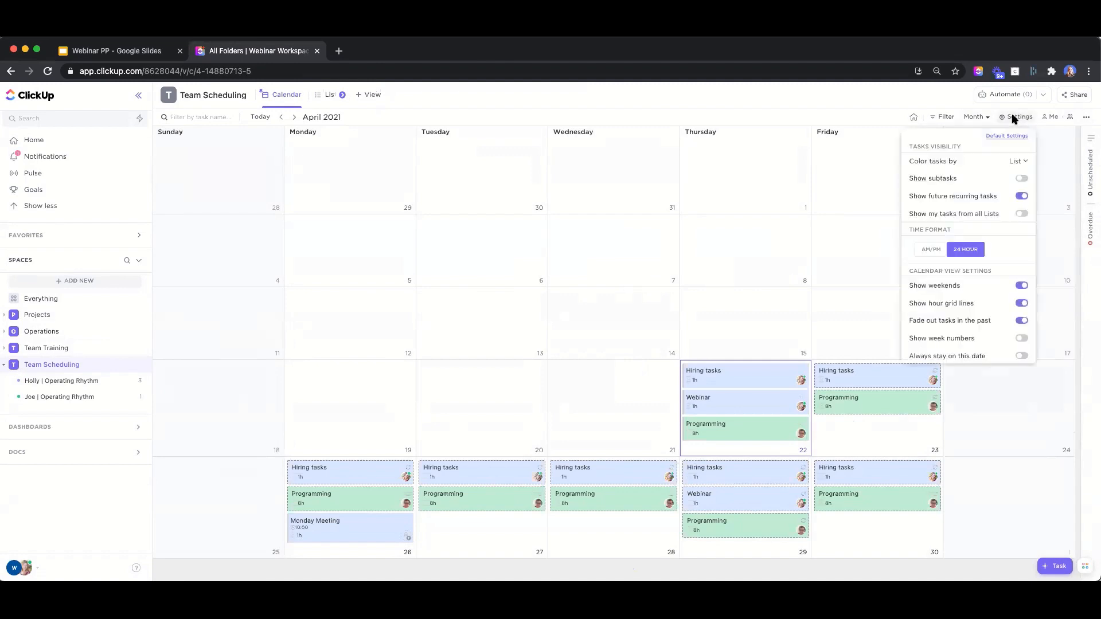
# Keep Team Scheduling tasks coloured by List, review the task card settings, and close Settings
pyautogui.click(1016, 163)
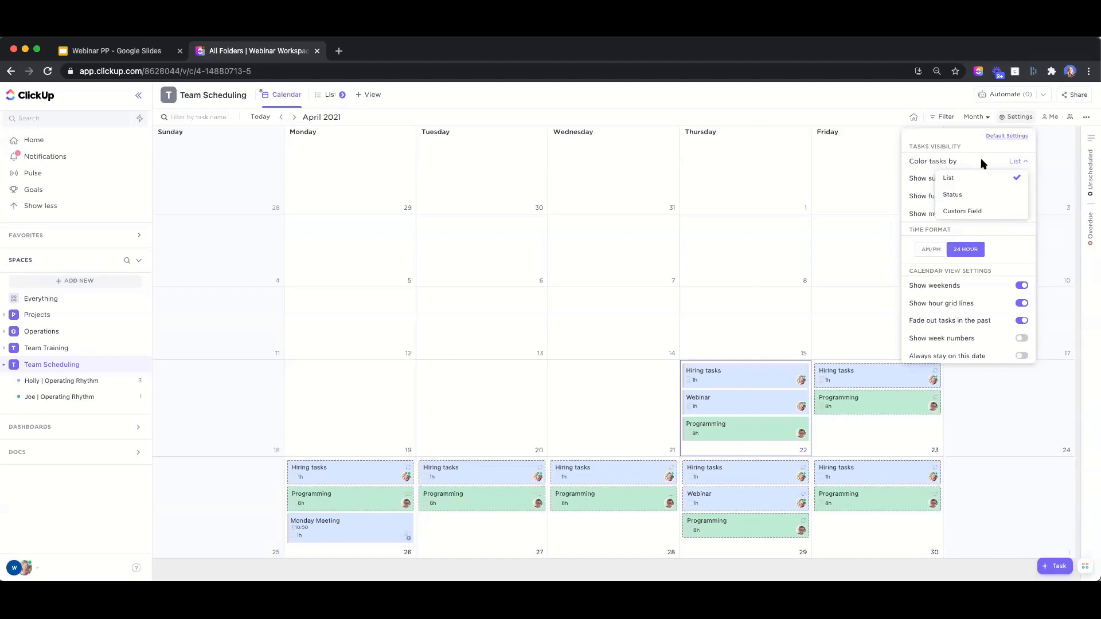
pyautogui.click(1007, 173)
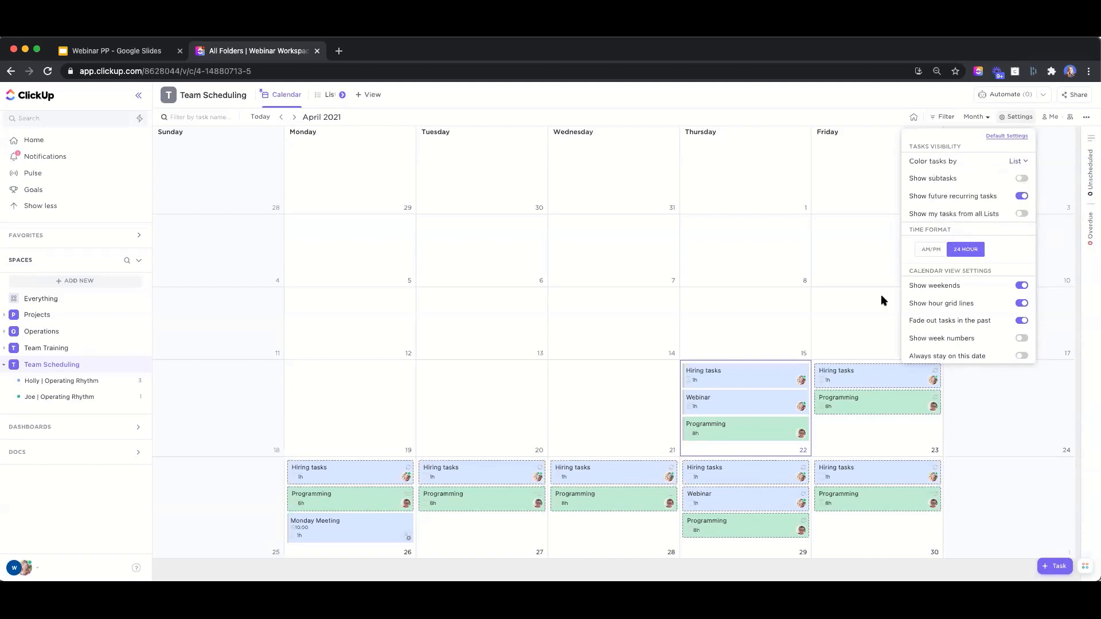
pyautogui.scroll(-5, 982, 291)
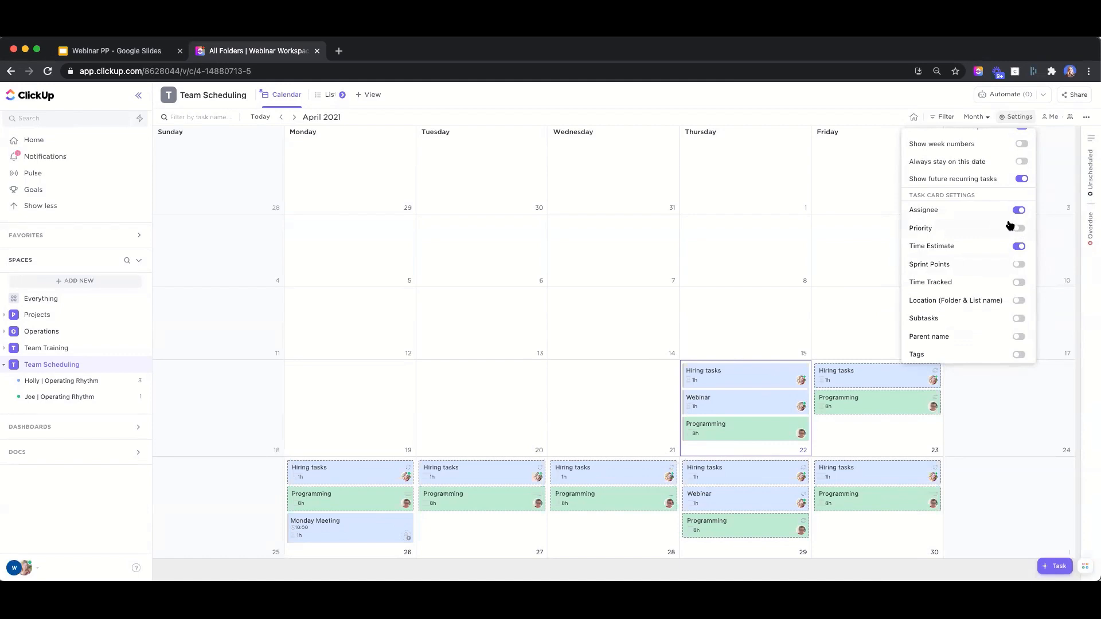
pyautogui.scroll(-2, 1004, 220)
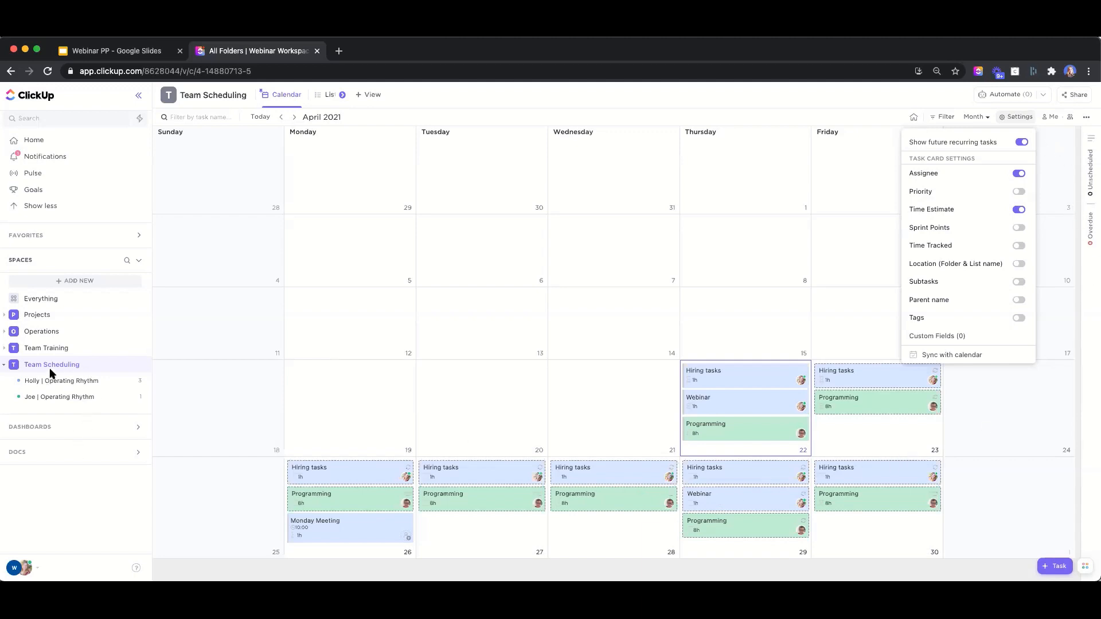
pyautogui.click(45, 383)
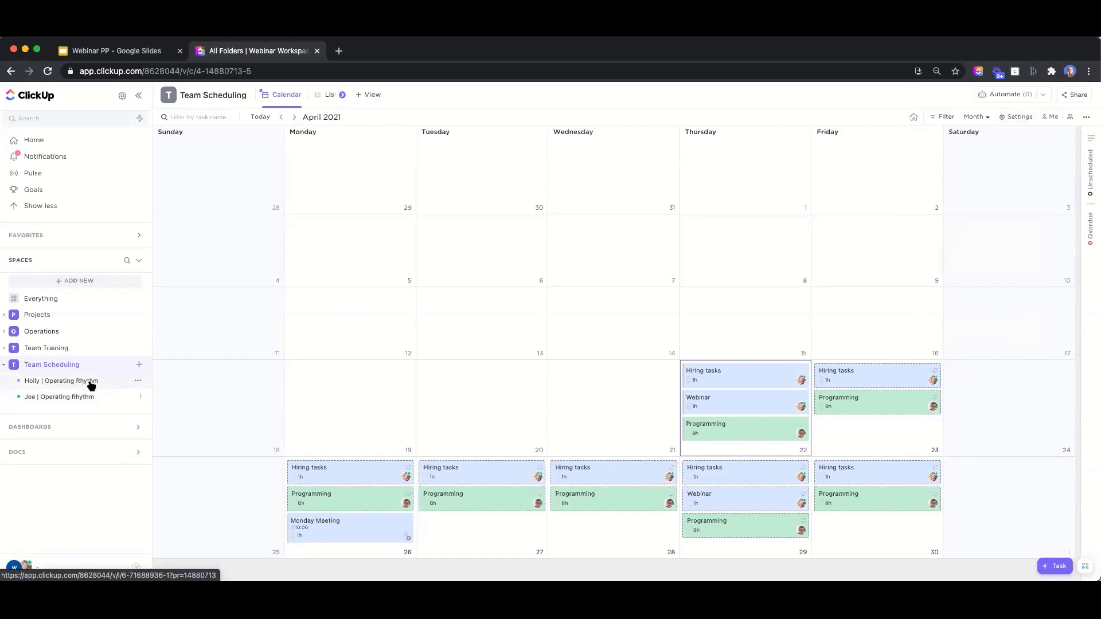
# Start saving Holly | Operating Rhythm as a template named 'Operating Rhythm'
pyautogui.click(109, 383)
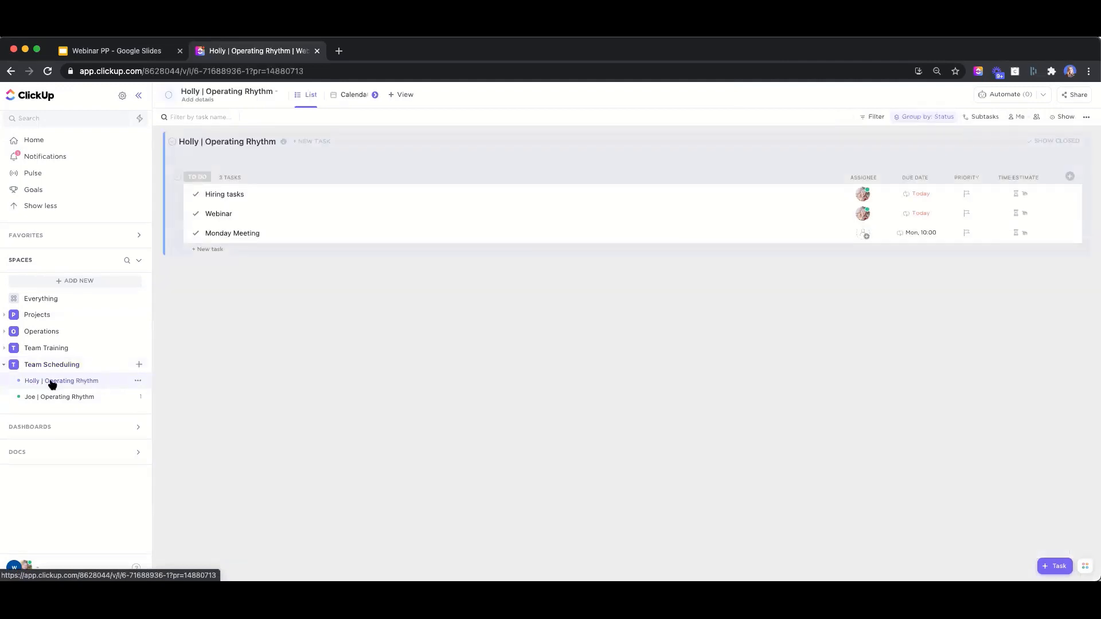
pyautogui.click(137, 382)
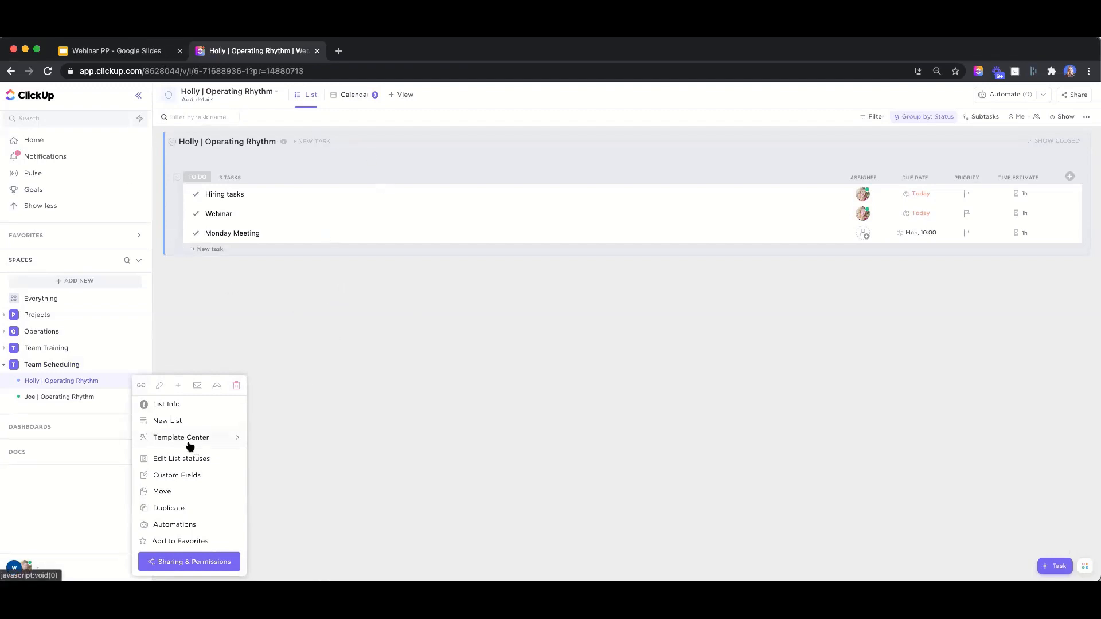
pyautogui.moveTo(190, 445)
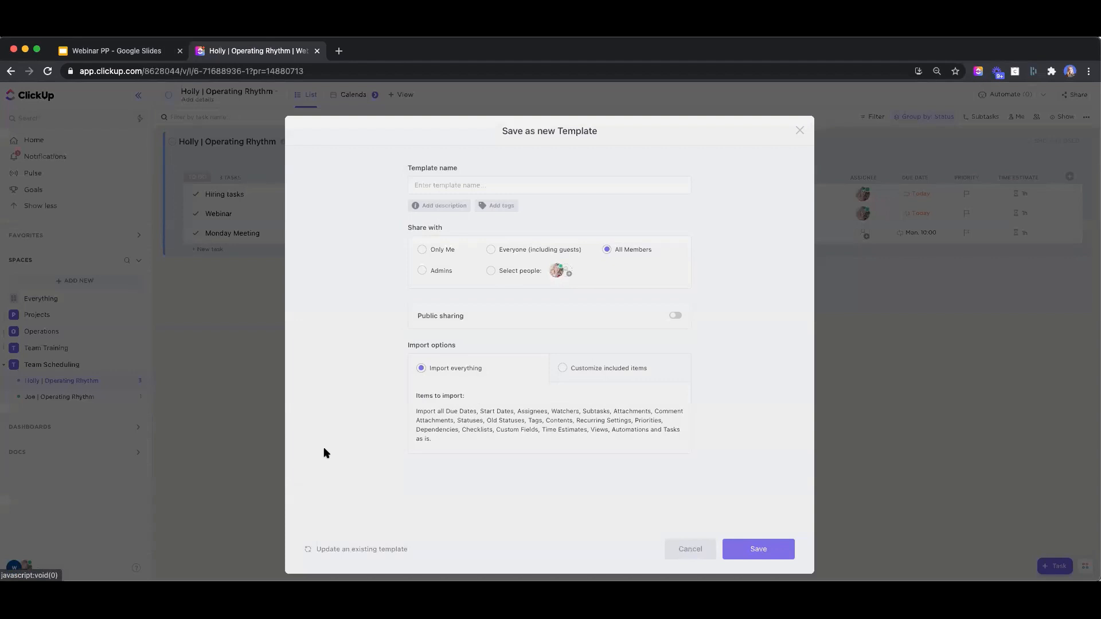
pyautogui.click(318, 448)
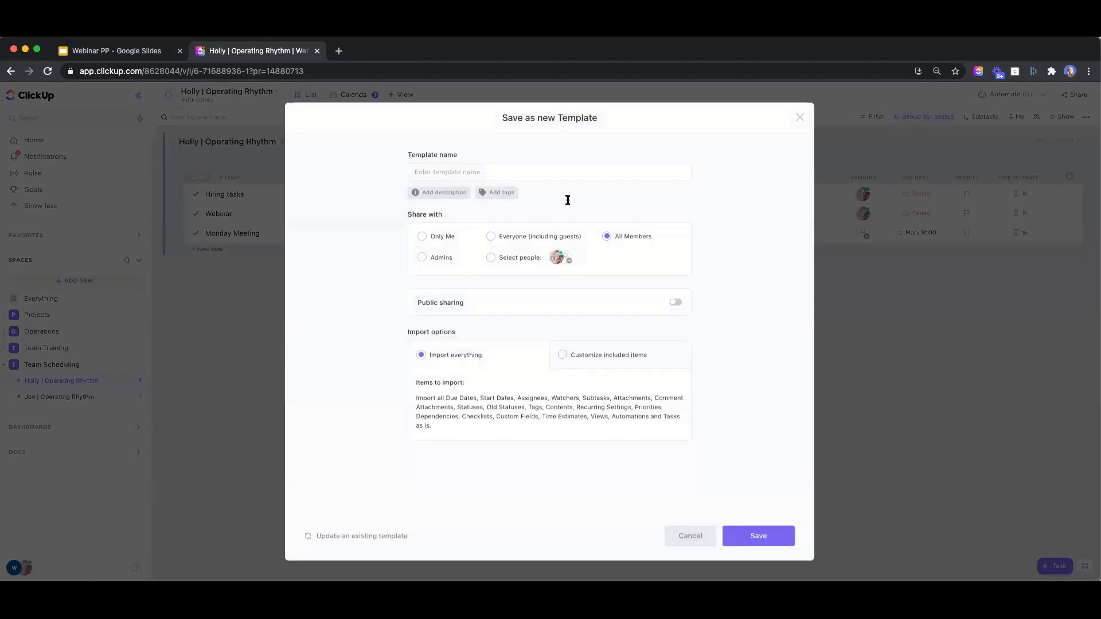
pyautogui.write('Operating Rhythm')
# Share the template with everyone including guests, exclude Assignees, and save it
pyautogui.click(492, 237)
pyautogui.click(631, 355)
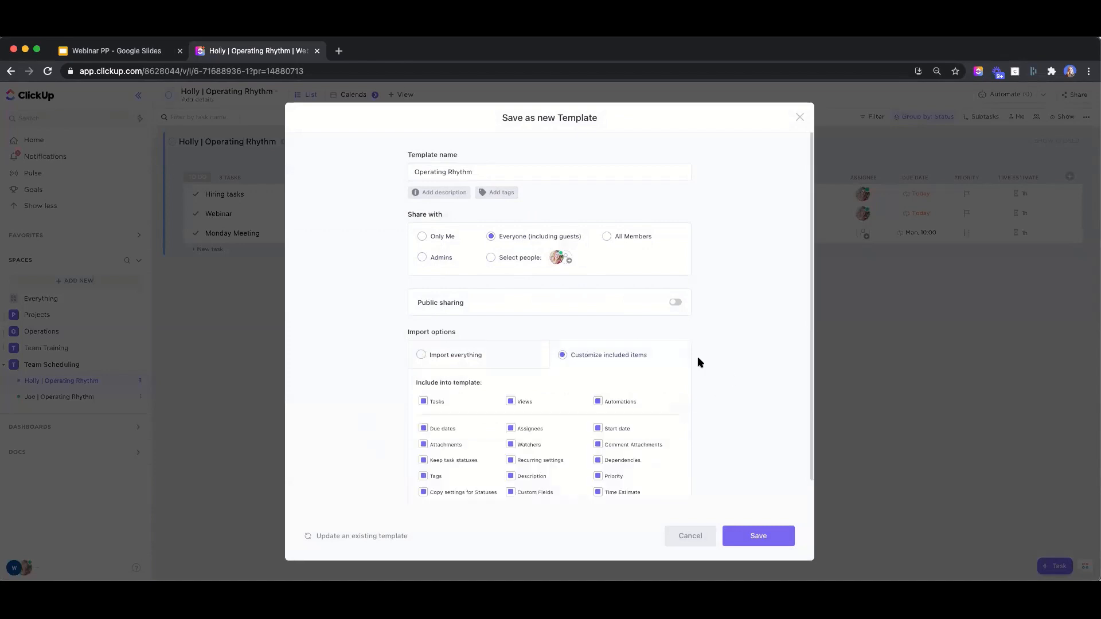
pyautogui.click(510, 429)
pyautogui.scroll(-1, 710, 453)
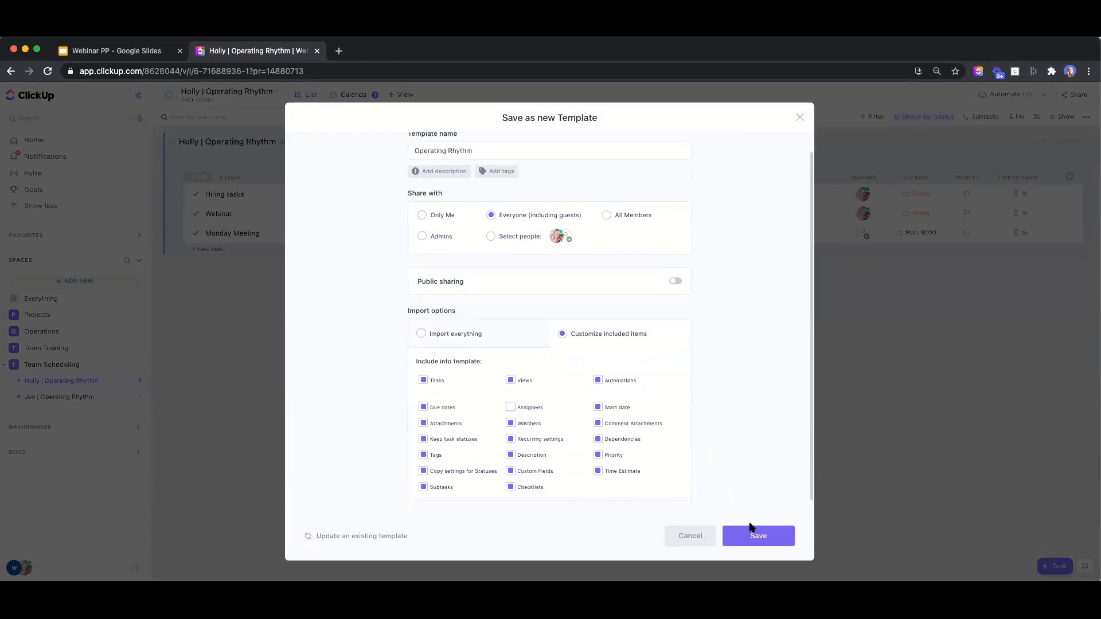
pyautogui.click(746, 534)
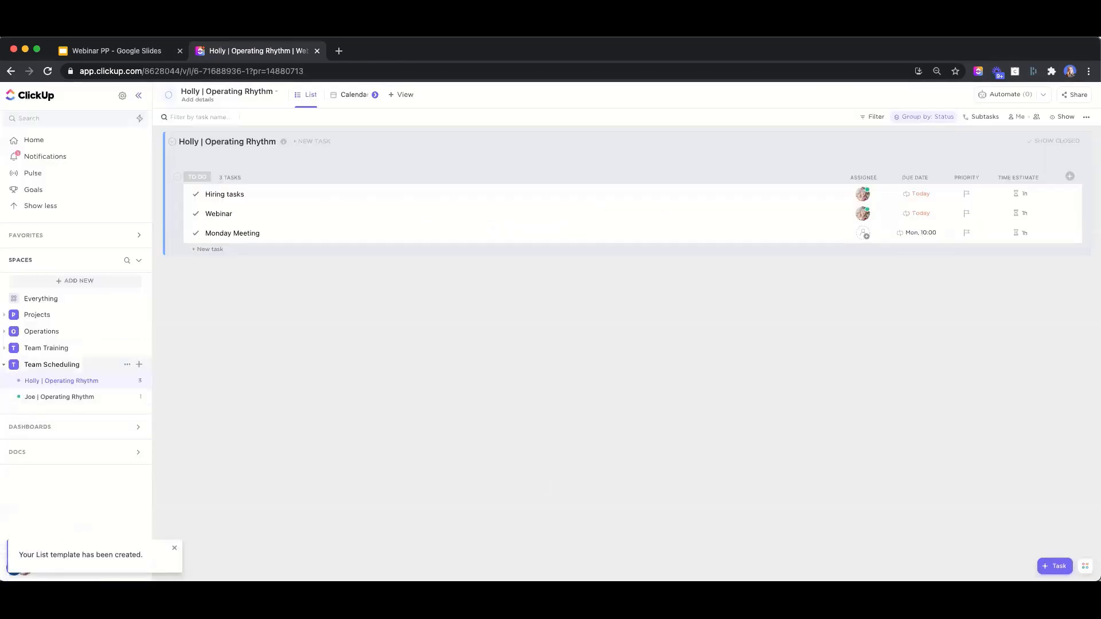
# Find the saved Operating Rhythm template through Team Scheduling's Template Center
pyautogui.click(137, 364)
pyautogui.click(176, 400)
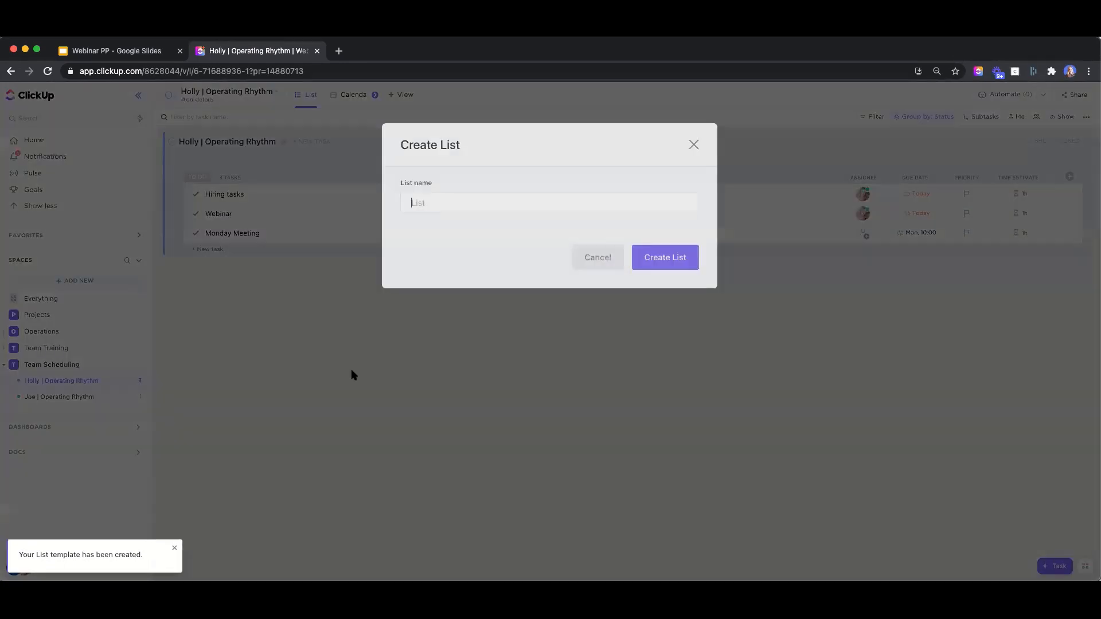
pyautogui.click(585, 235)
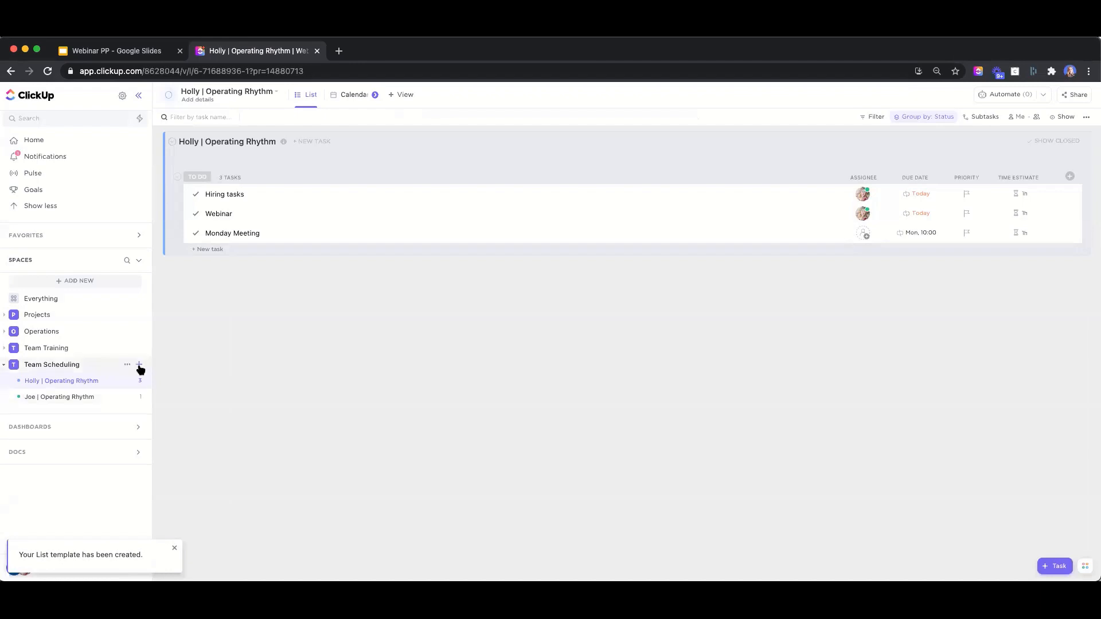
pyautogui.click(138, 365)
pyautogui.moveTo(210, 430)
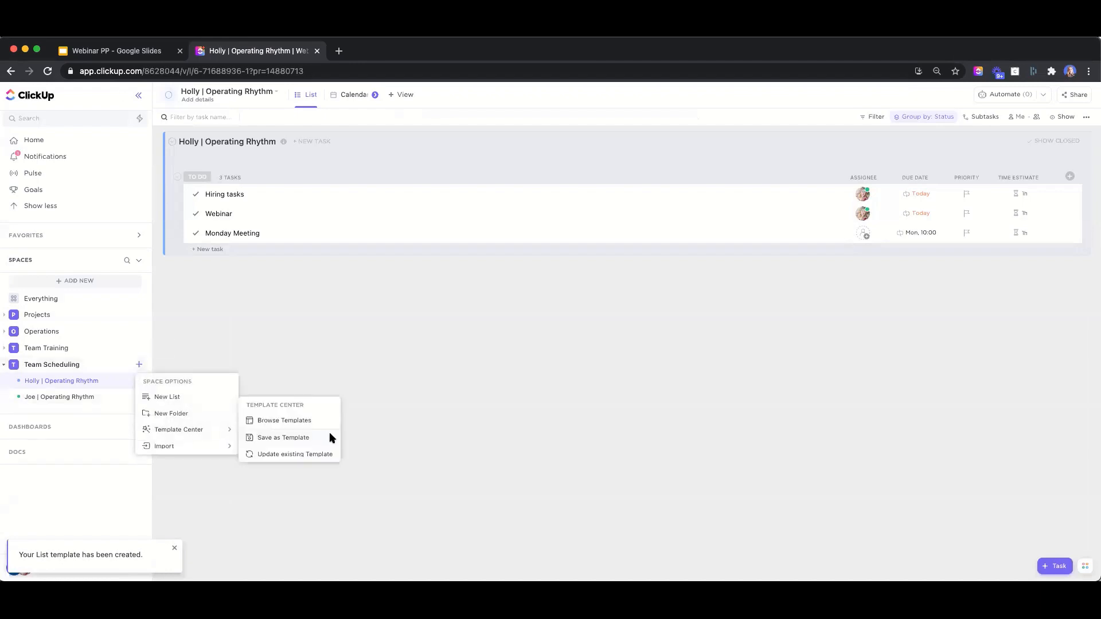
pyautogui.click(296, 420)
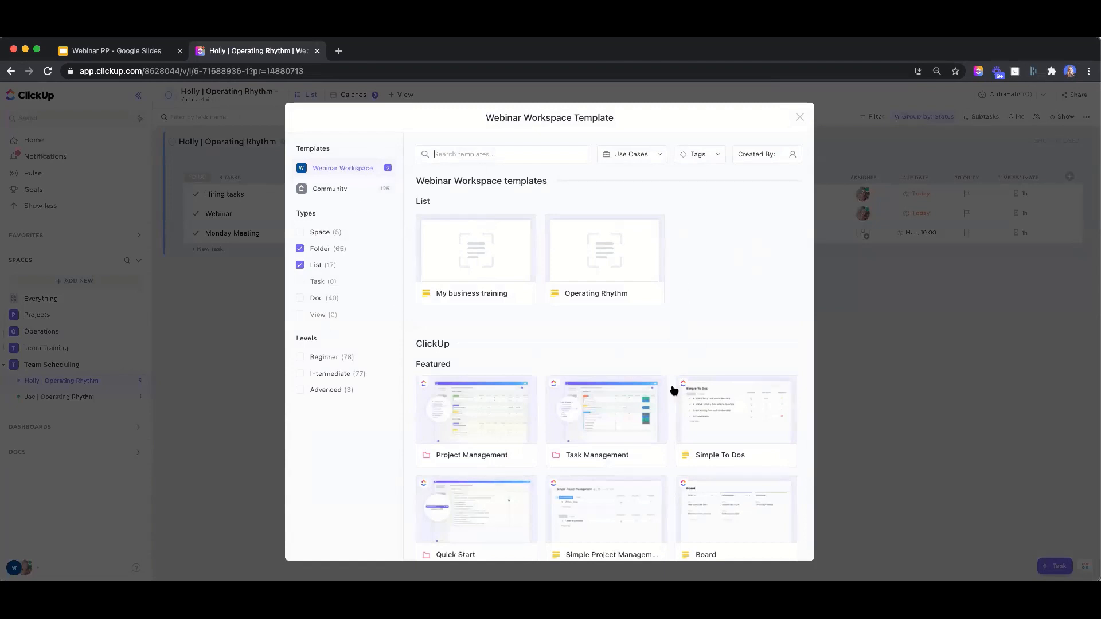
pyautogui.click(567, 270)
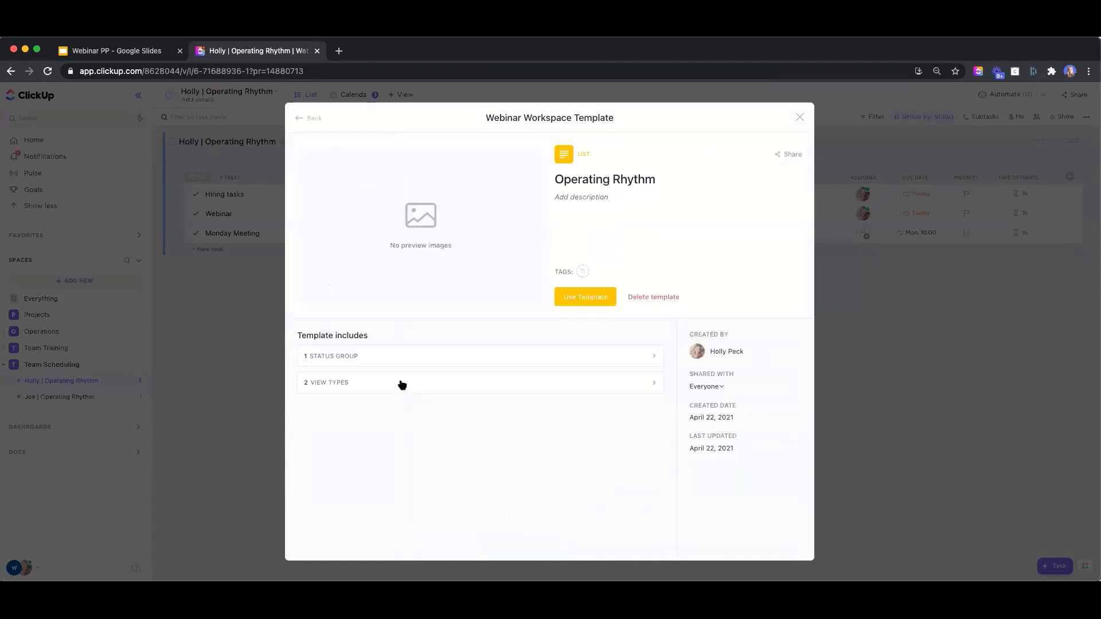
# Apply it to create the list 'Dingdong | Operating Rhythm'
pyautogui.click(584, 298)
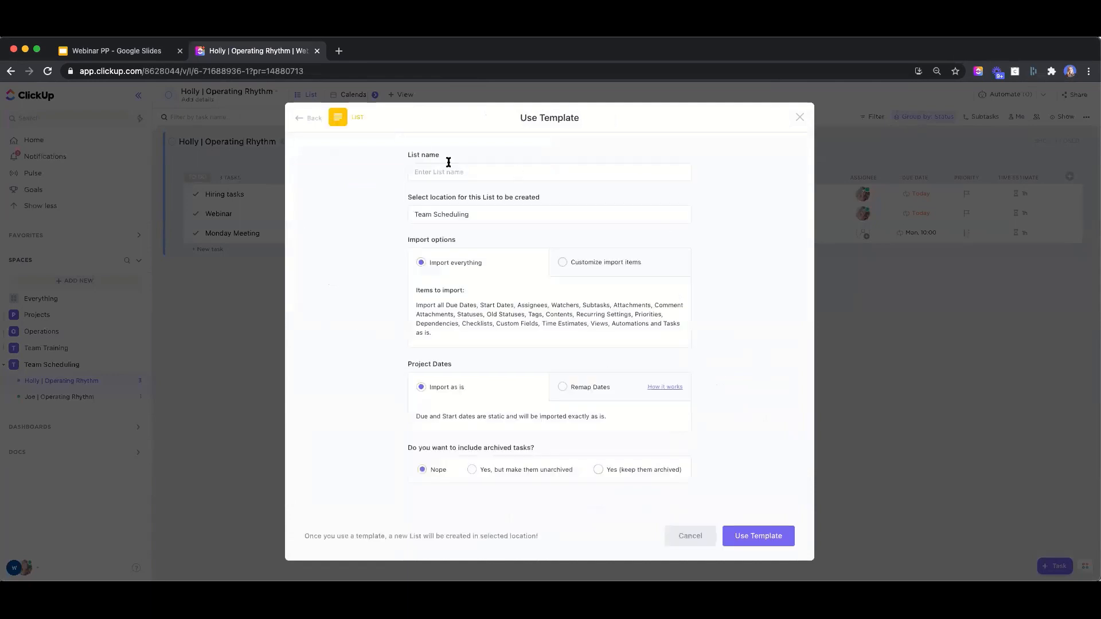
pyautogui.write('Dingdong | Operating Rhythm')
pyautogui.click(782, 536)
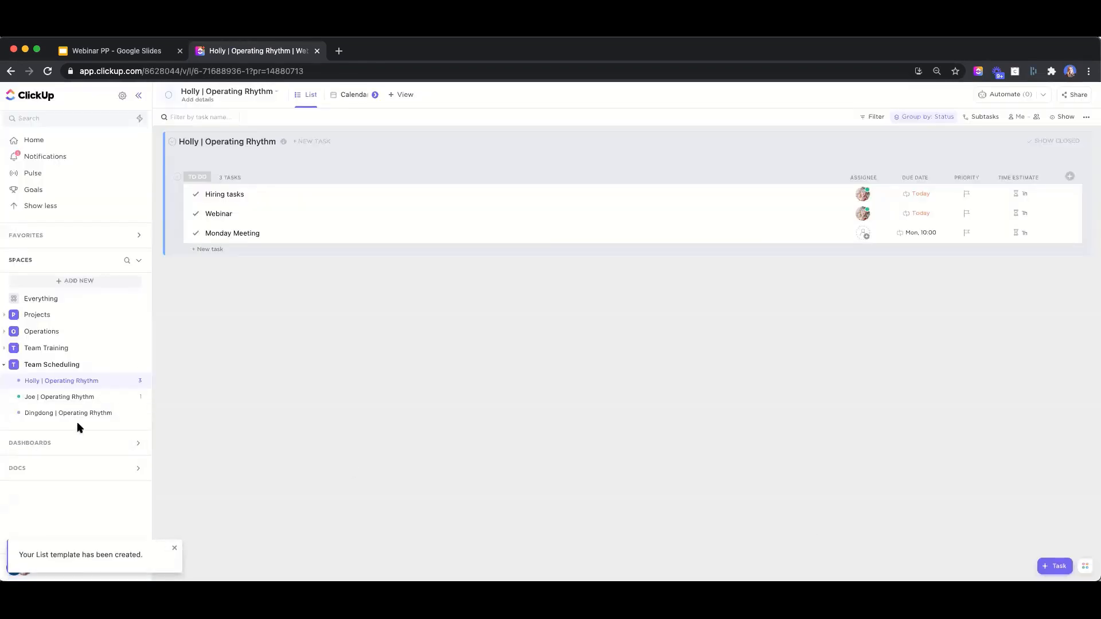
# From the Dingdong list's colour dot, label the COLOR 2 location colour 'DINGDONG' and save
pyautogui.click(36, 420)
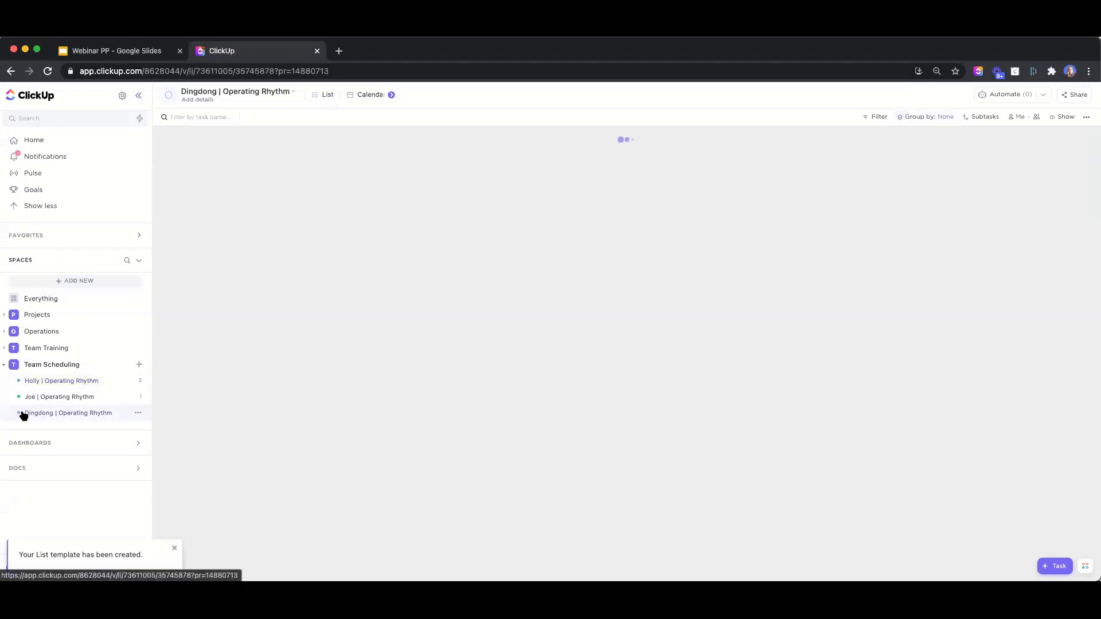
pyautogui.click(18, 414)
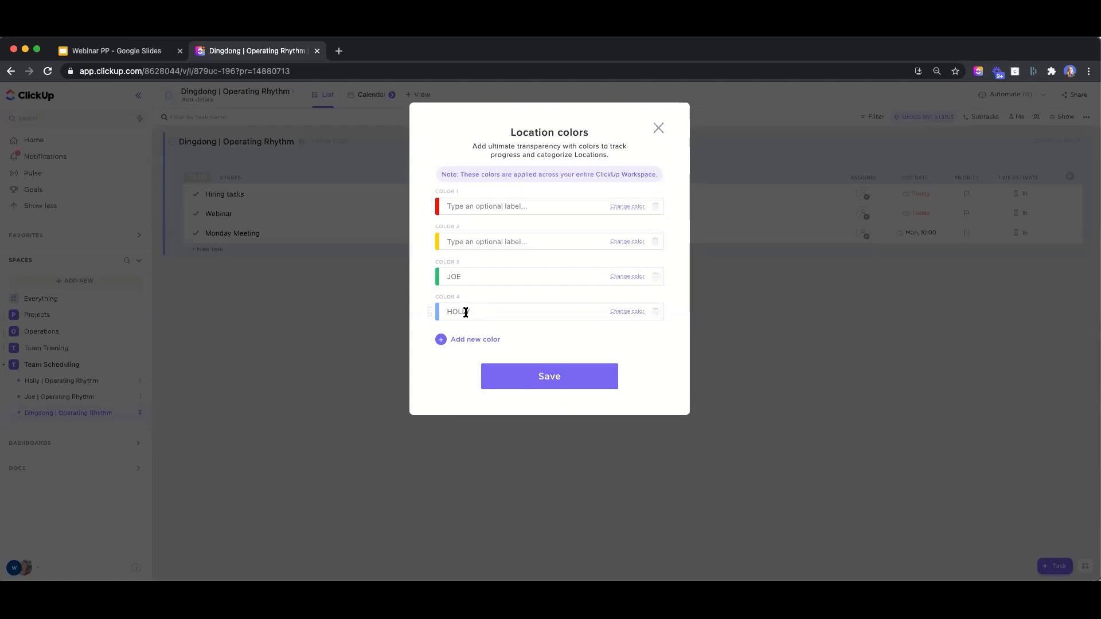
pyautogui.click(485, 245)
pyautogui.write('DINGDONG')
pyautogui.click(559, 377)
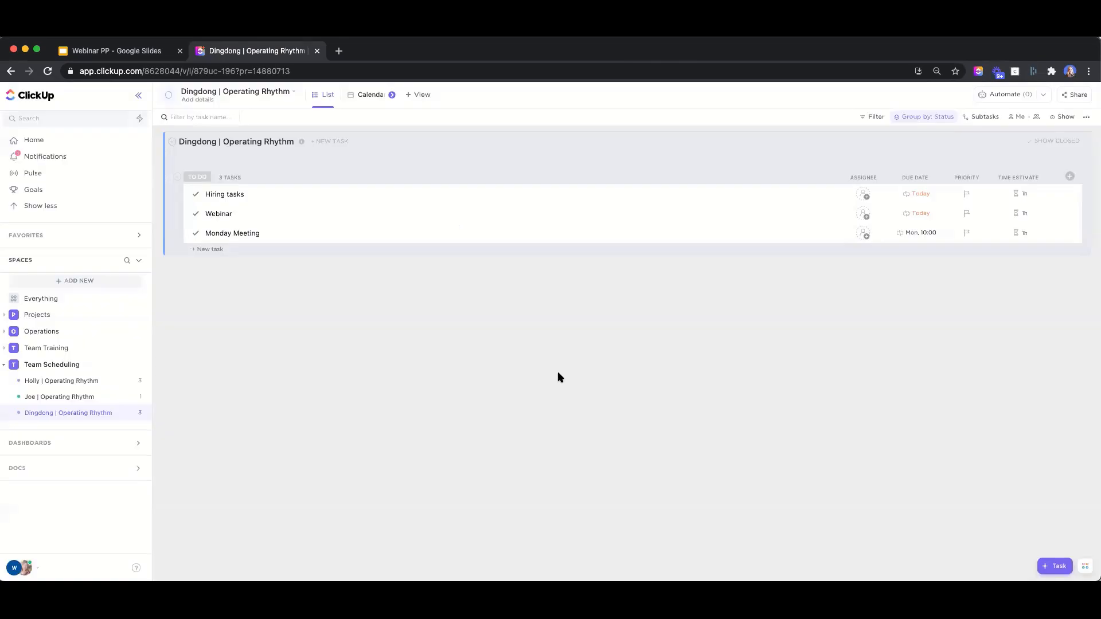
# Set the Dingdong list's location colour to yellow
pyautogui.click(19, 413)
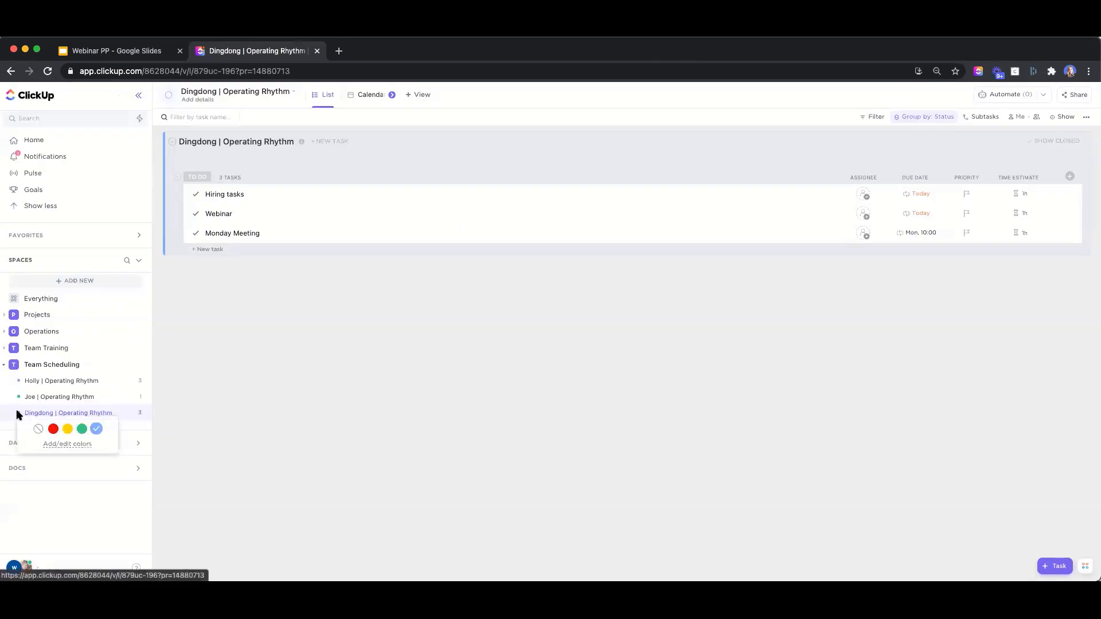
pyautogui.click(67, 429)
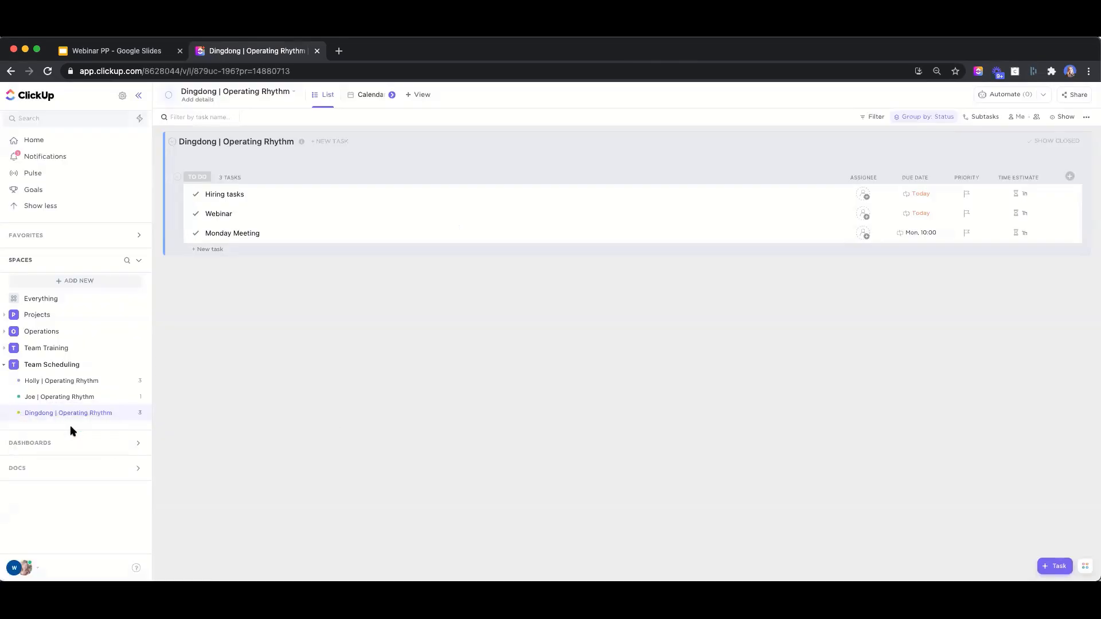
pyautogui.click(20, 413)
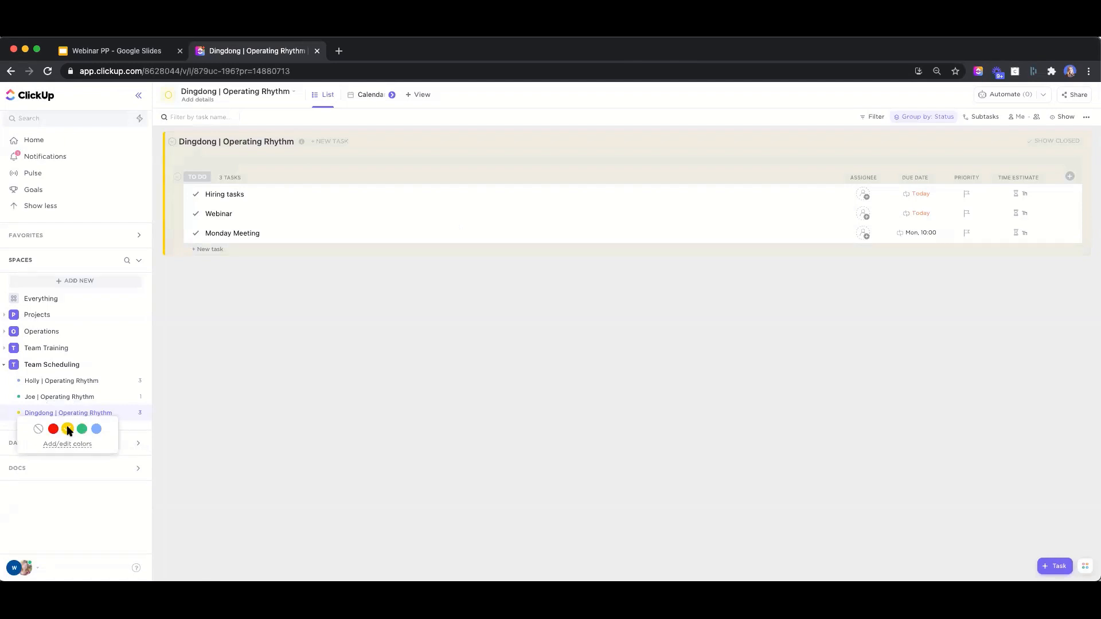
pyautogui.click(270, 421)
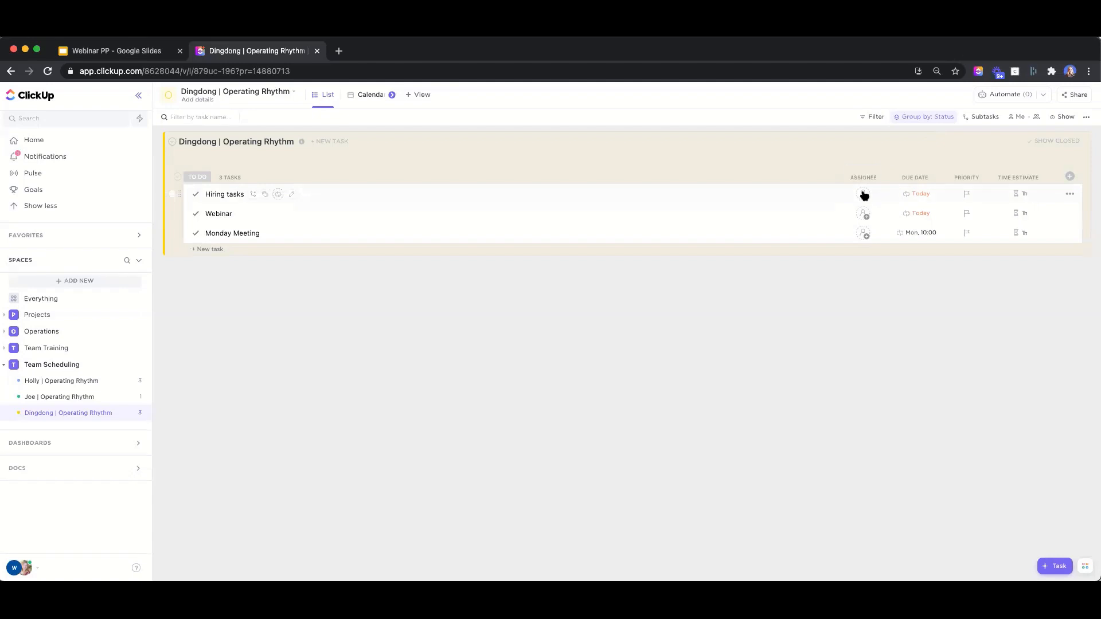
# Briefly assign Webinar and Monday Meeting, then clear assignees from all three tasks
pyautogui.click(864, 214)
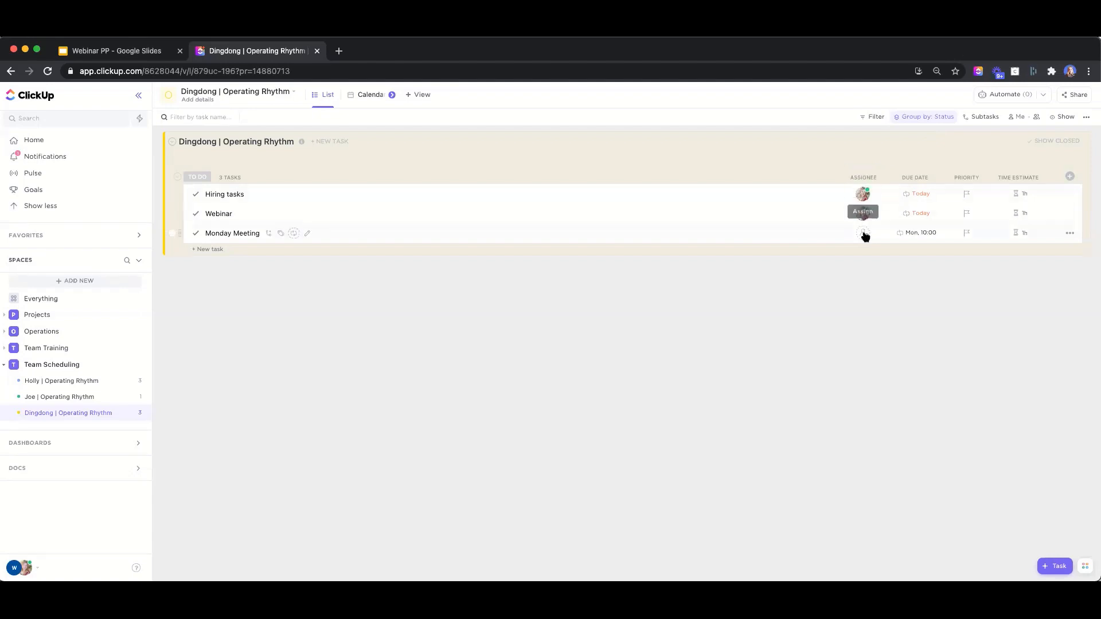
pyautogui.click(863, 232)
pyautogui.click(869, 227)
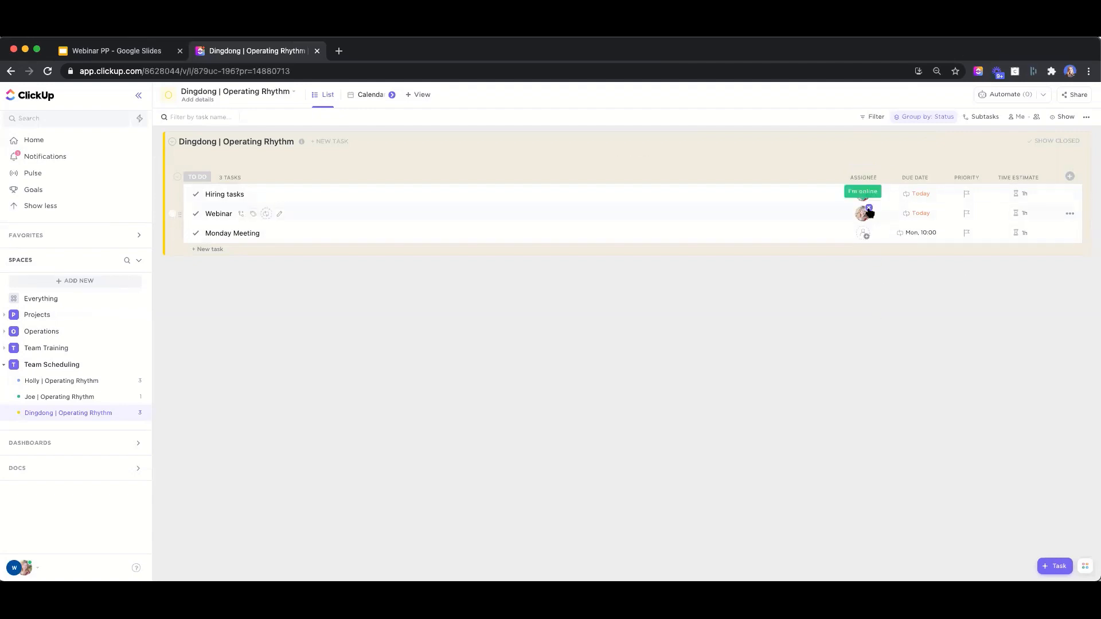
pyautogui.click(868, 207)
pyautogui.click(869, 188)
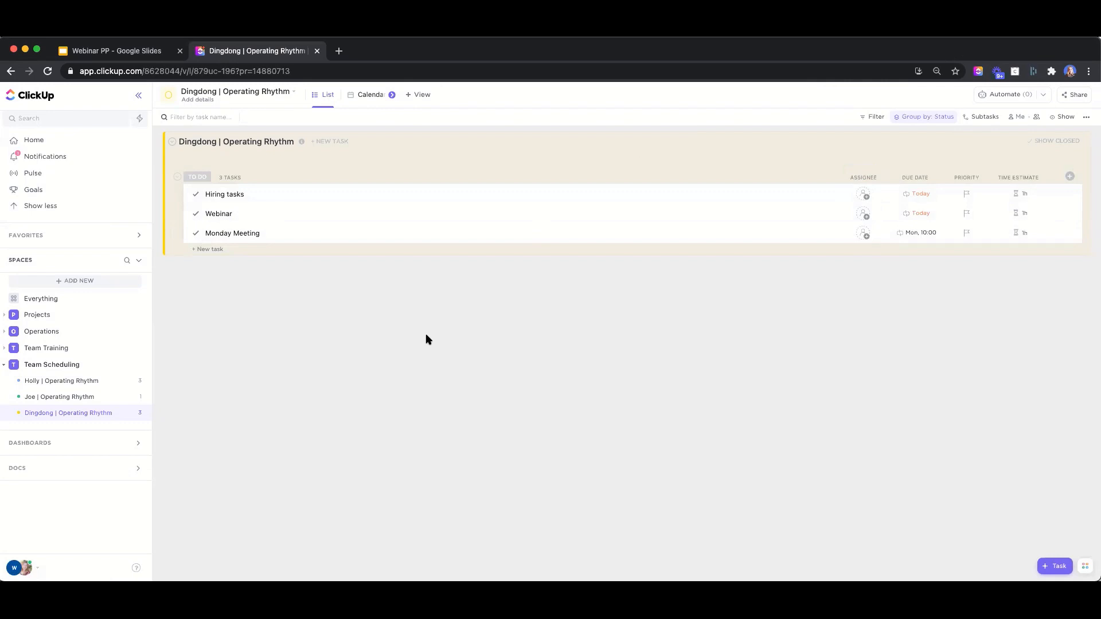
# Browse Workspace Settings and My Settings, then return to the Home page
pyautogui.click(34, 141)
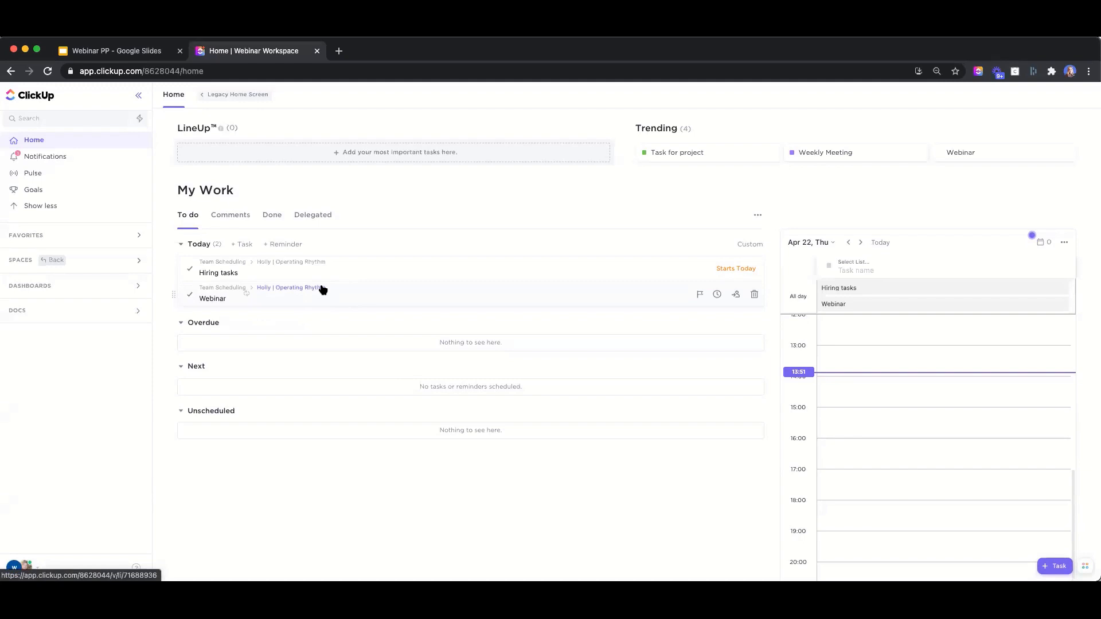
pyautogui.click(16, 570)
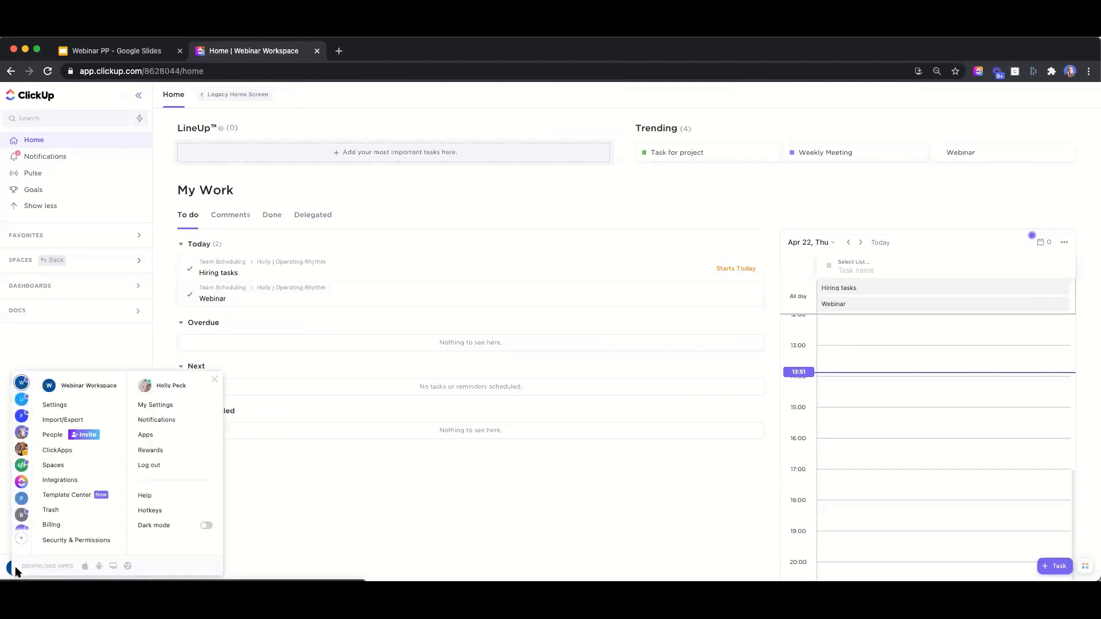
pyautogui.click(55, 405)
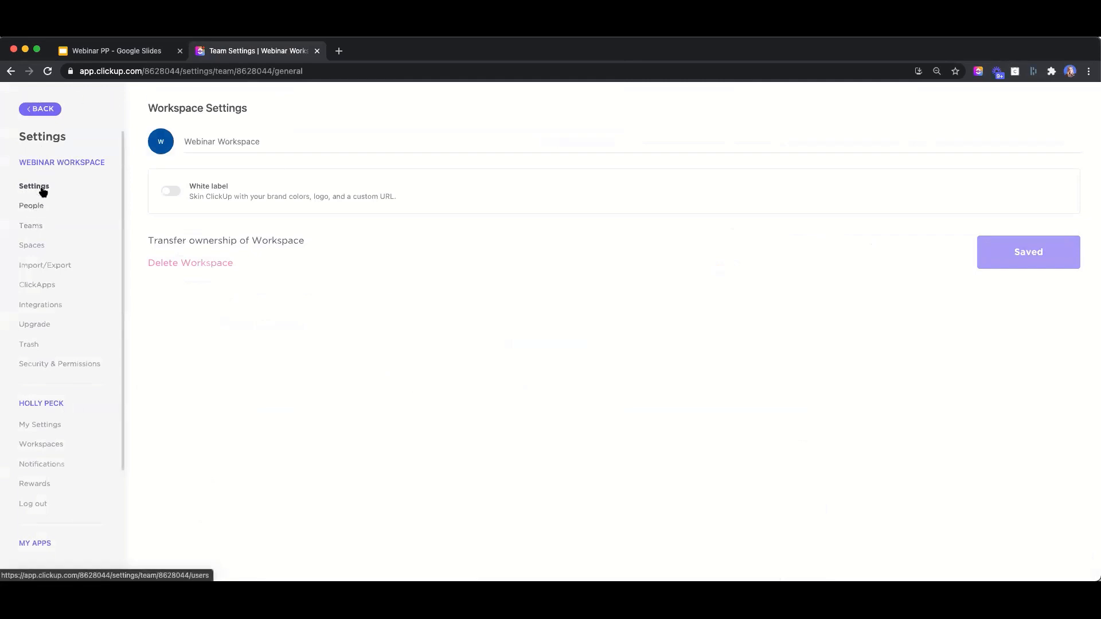
pyautogui.click(41, 425)
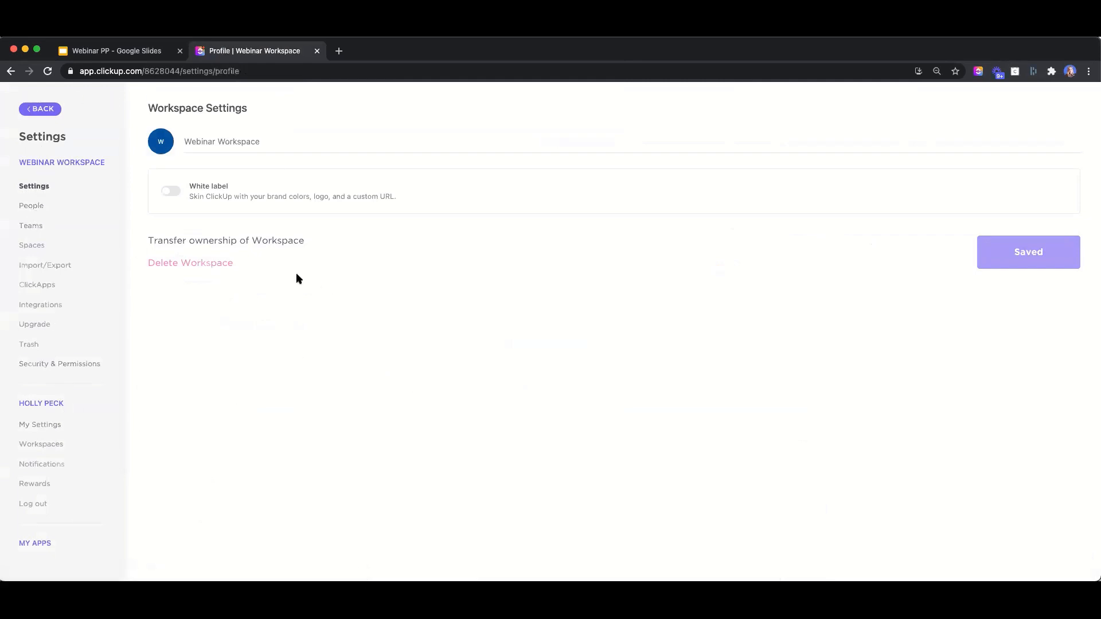
pyautogui.click(35, 188)
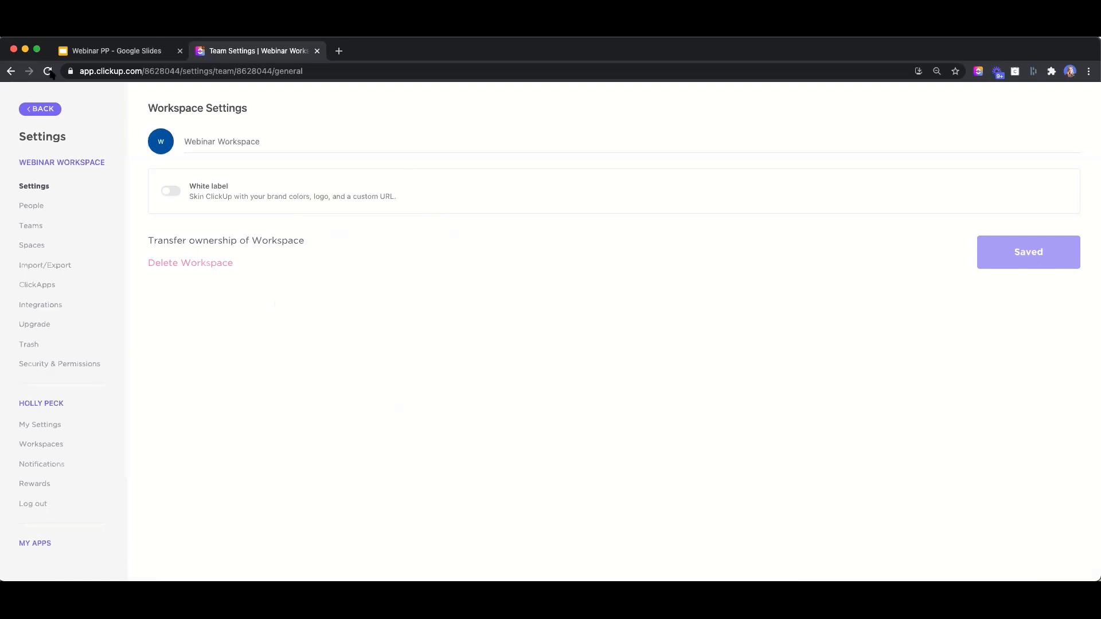
pyautogui.click(52, 108)
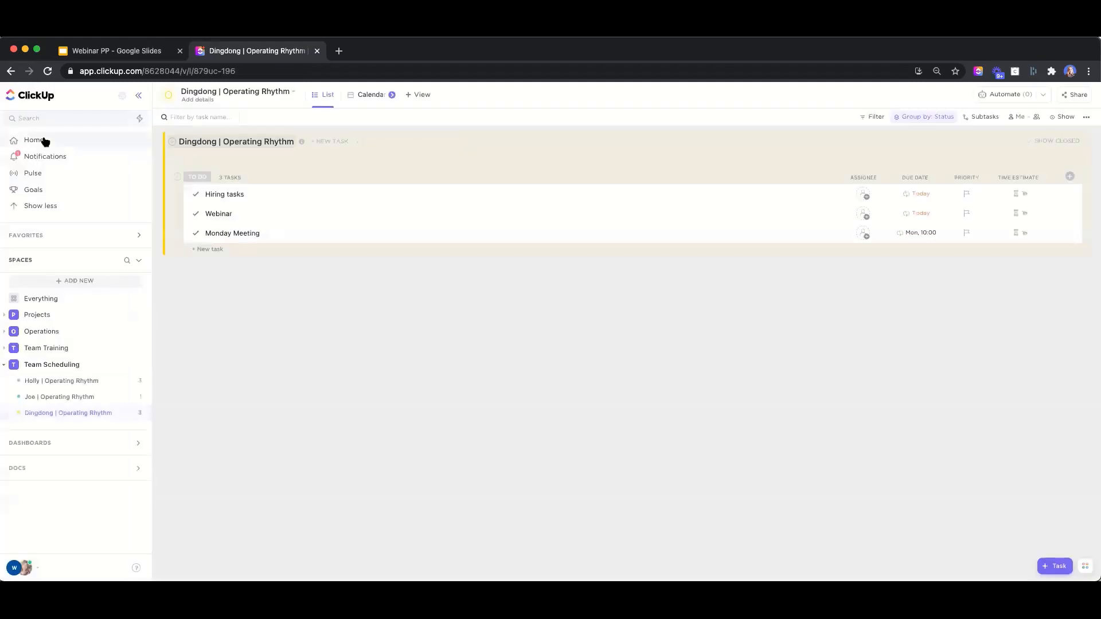
pyautogui.click(44, 141)
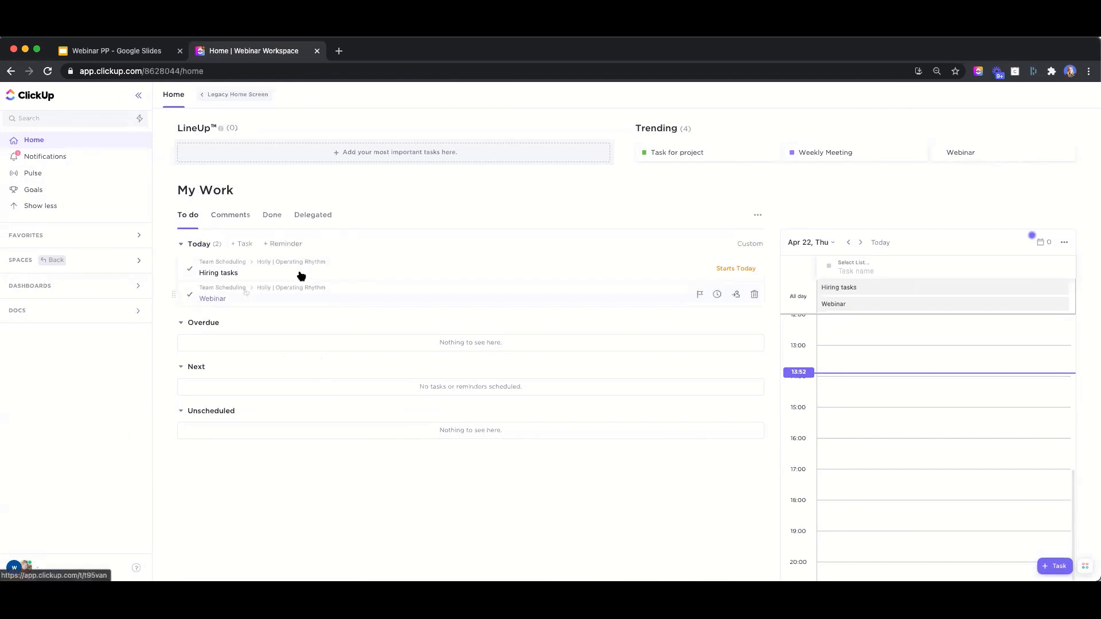
# Move My Work through the Assigned comments and Done tabs to the empty Delegated tab, with the calendar panel alongside
pyautogui.click(229, 216)
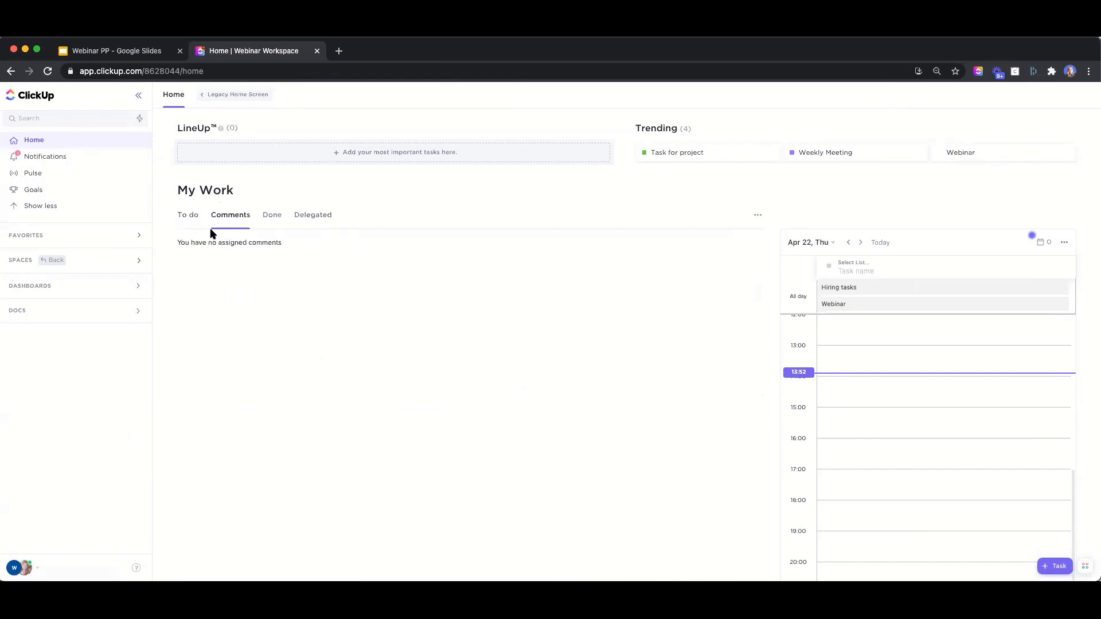
pyautogui.click(271, 223)
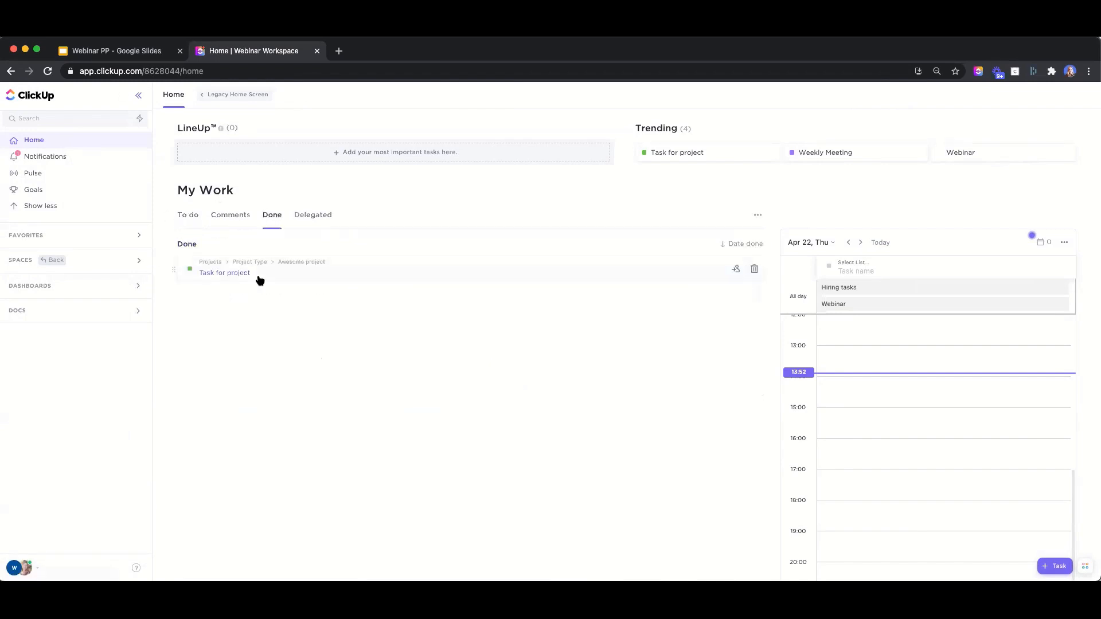
pyautogui.click(317, 223)
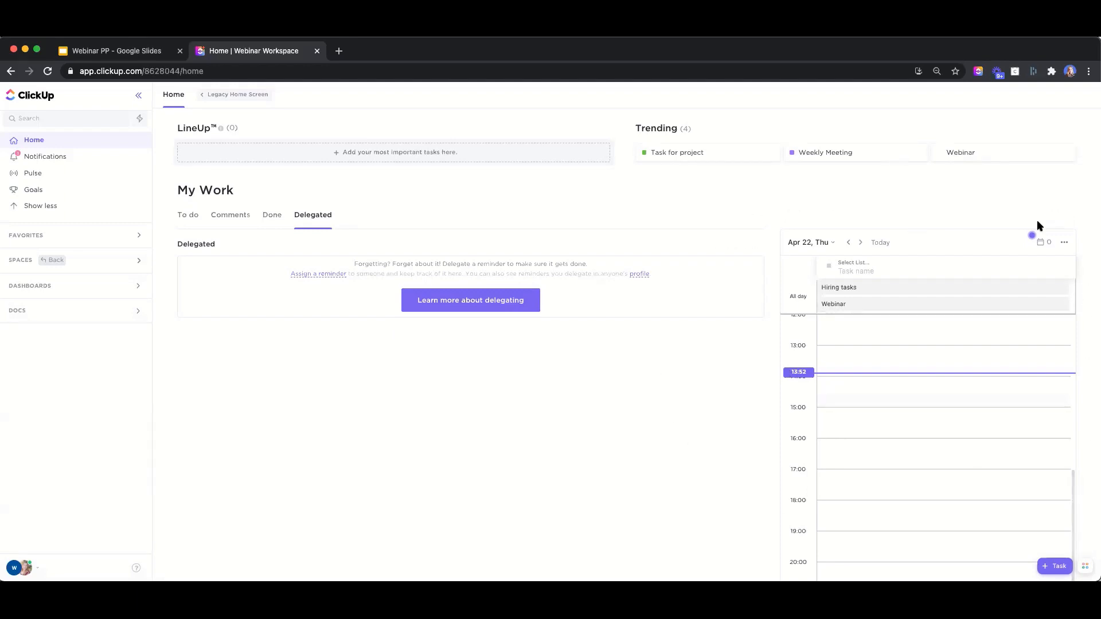
pyautogui.moveTo(1035, 244)
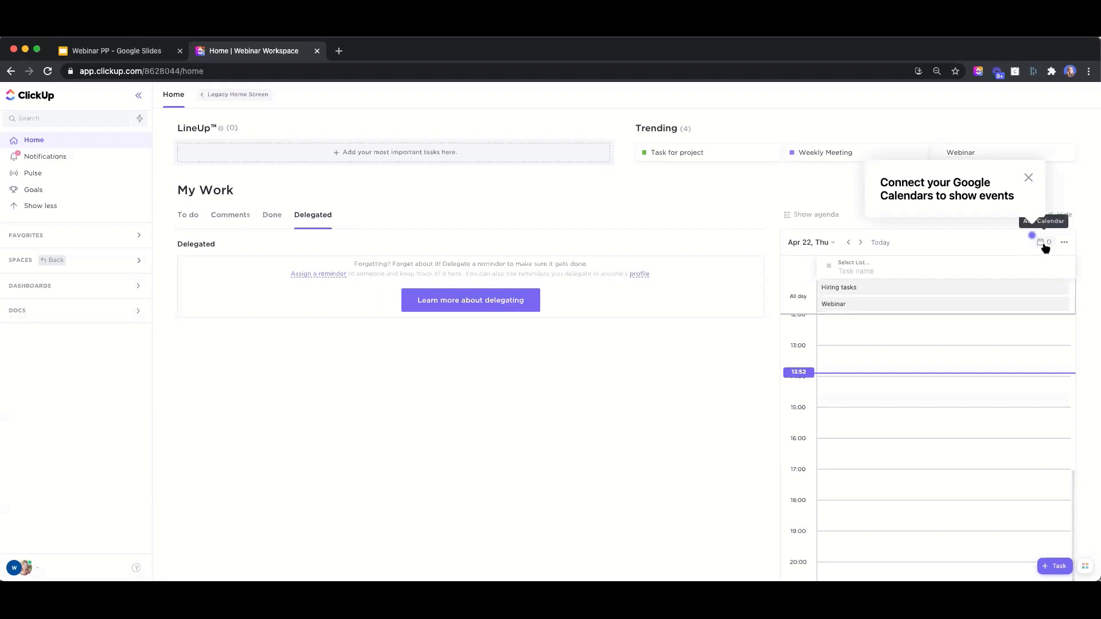
# Turn the United States calendar on, then back off, in the Calendars list
pyautogui.click(1041, 246)
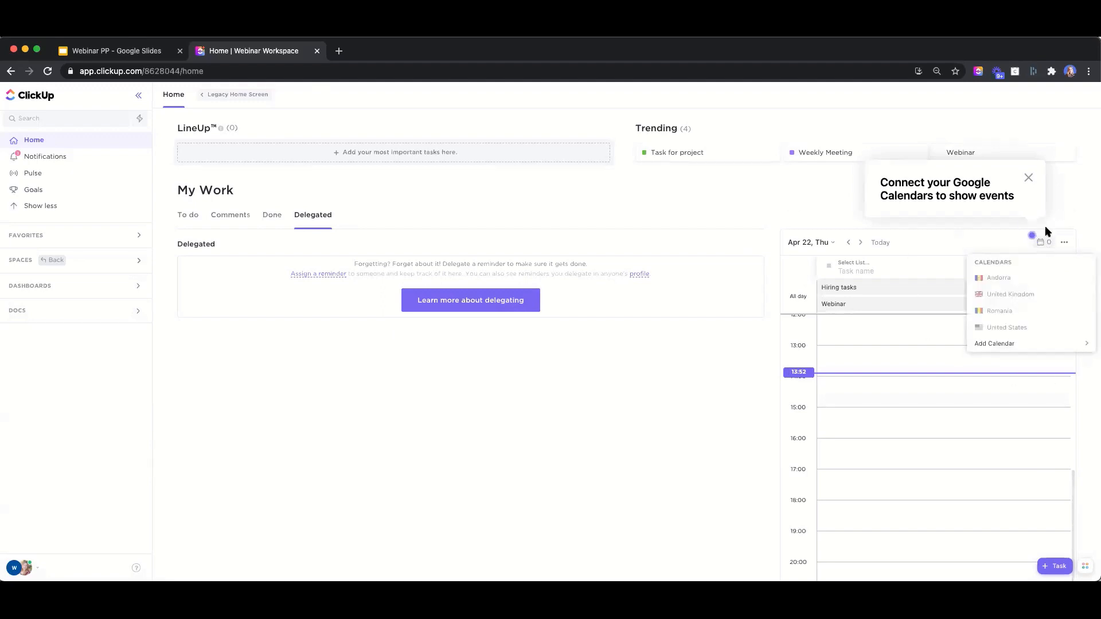
pyautogui.click(1006, 330)
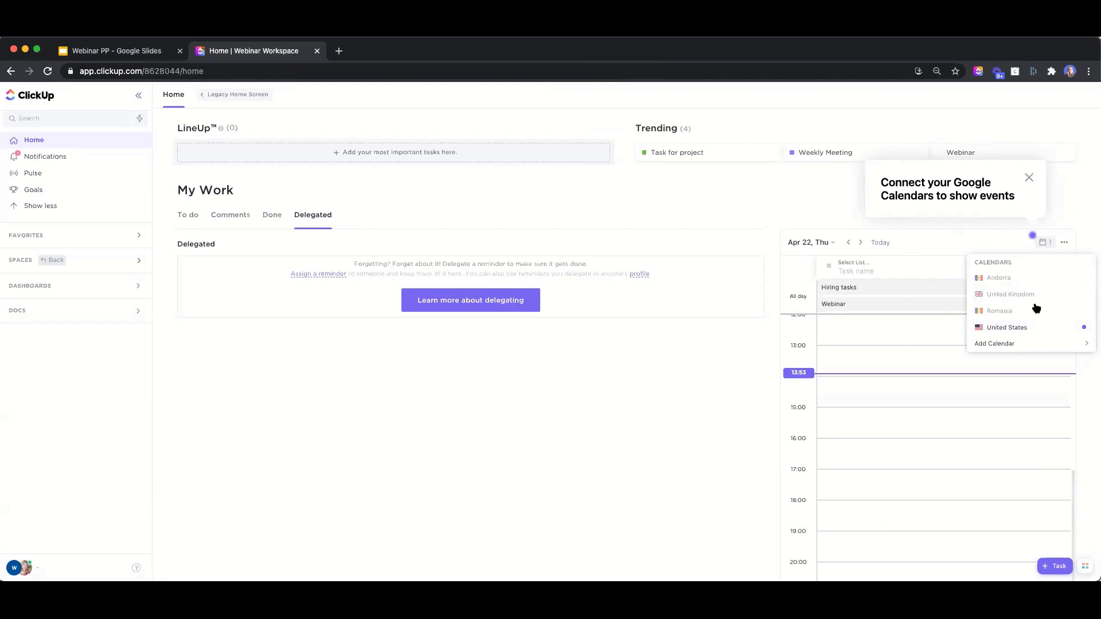
pyautogui.click(1015, 327)
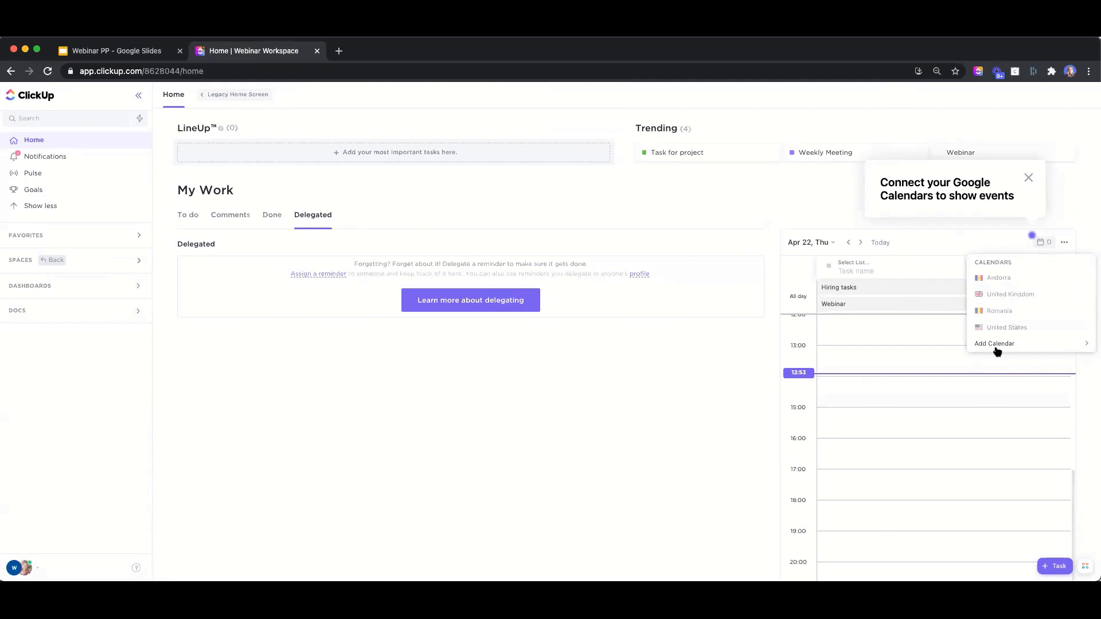
pyautogui.moveTo(997, 346)
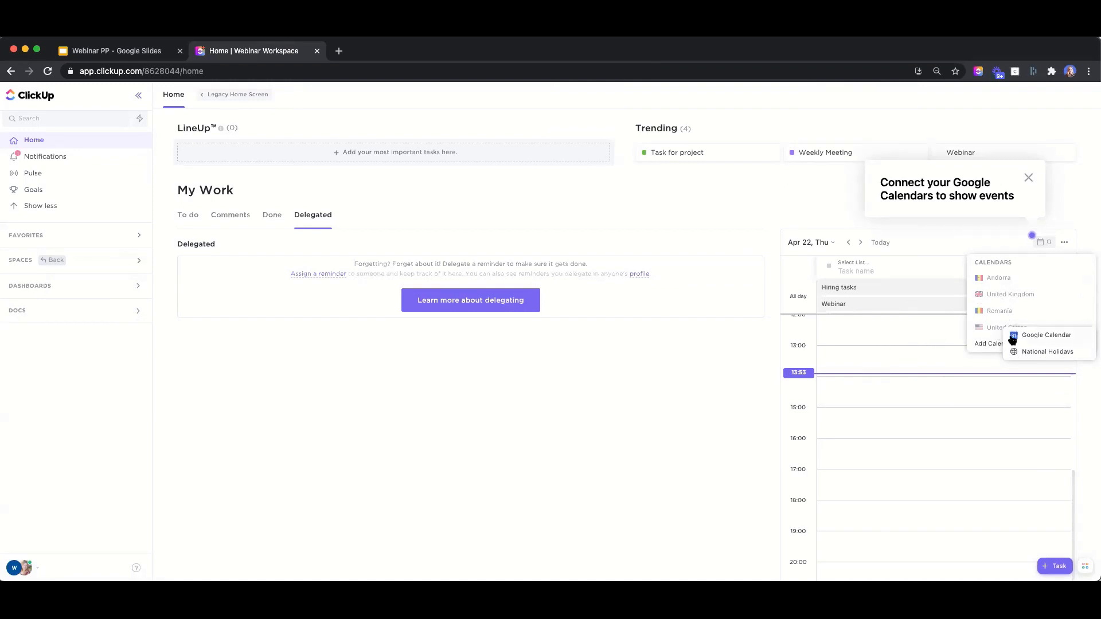
# Dismiss the Google Calendar connection prompt and close the calendar menus
pyautogui.click(1028, 177)
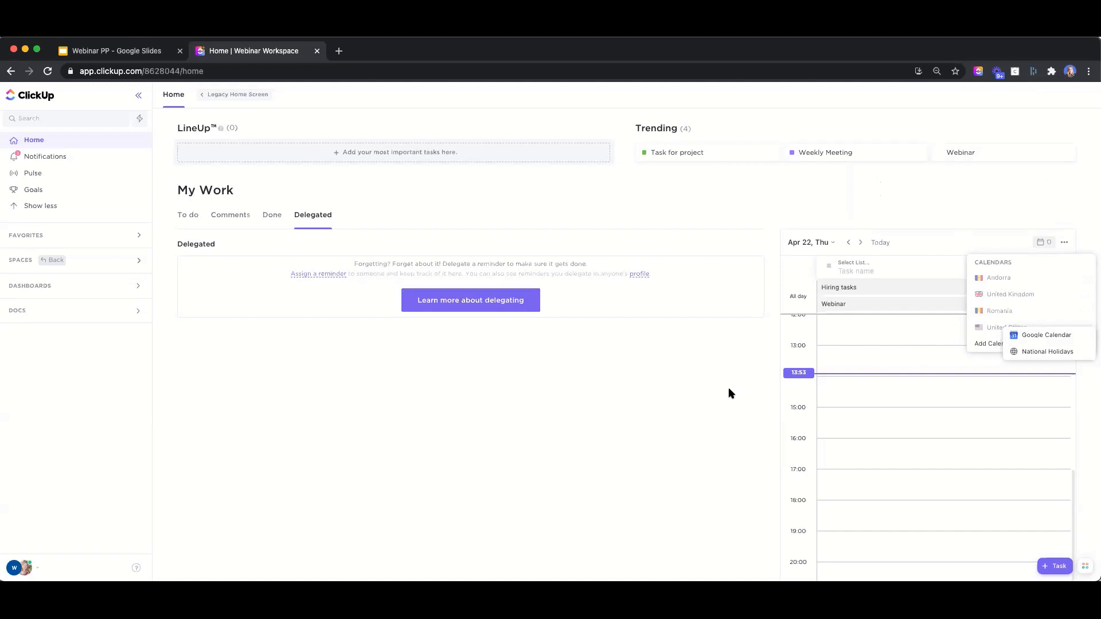
pyautogui.click(190, 215)
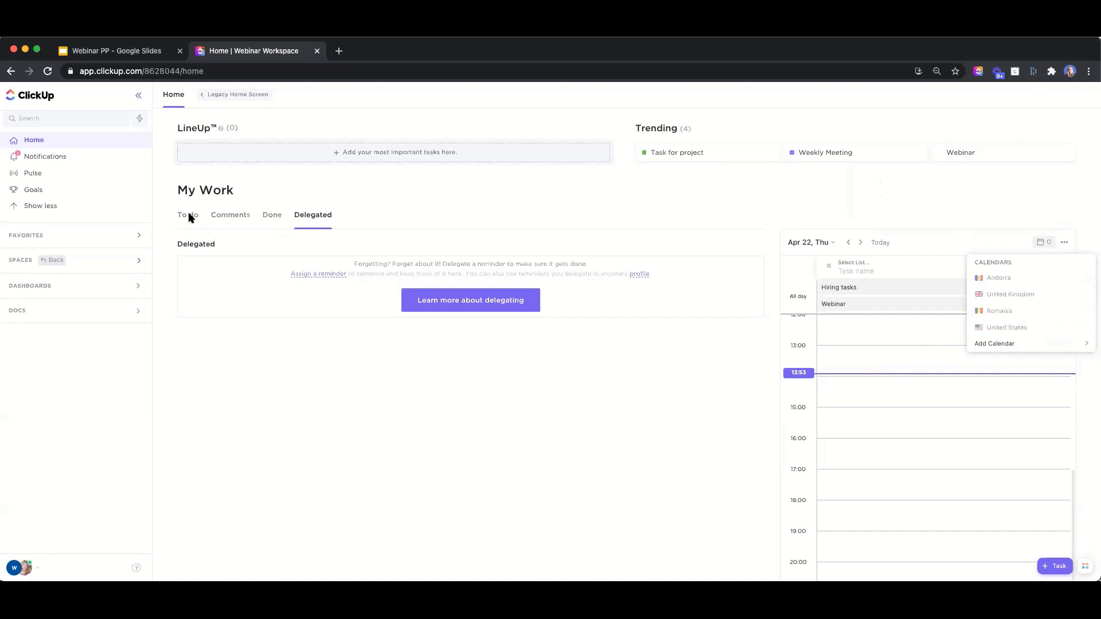
pyautogui.click(186, 213)
# Show the To do tasks in My Work and expand Spaces to reveal Team Scheduling
pyautogui.click(186, 216)
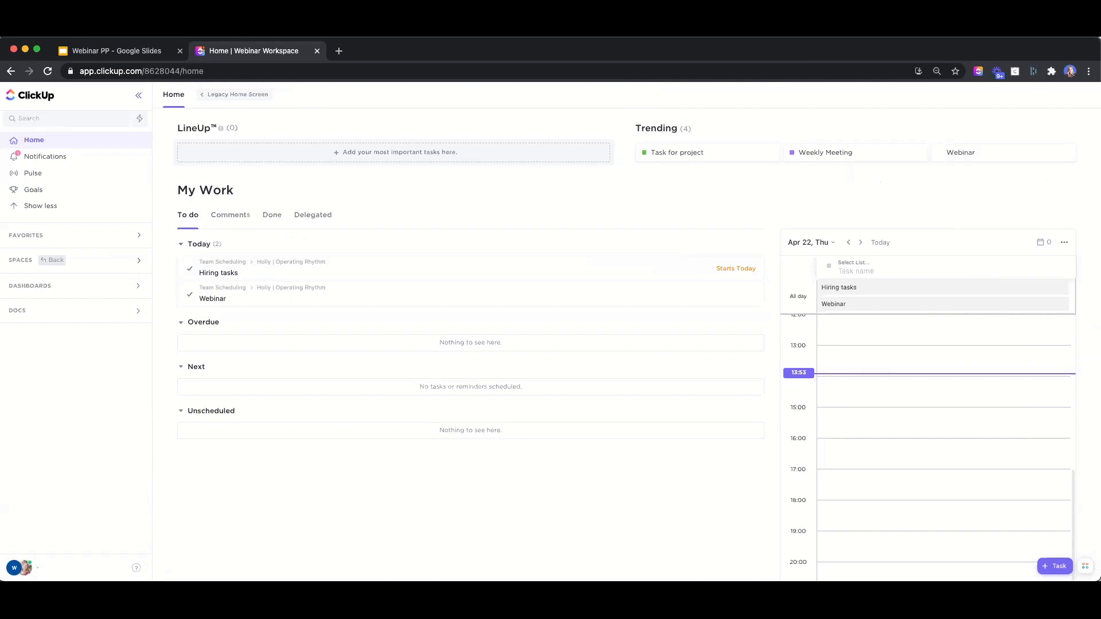
pyautogui.click(8, 267)
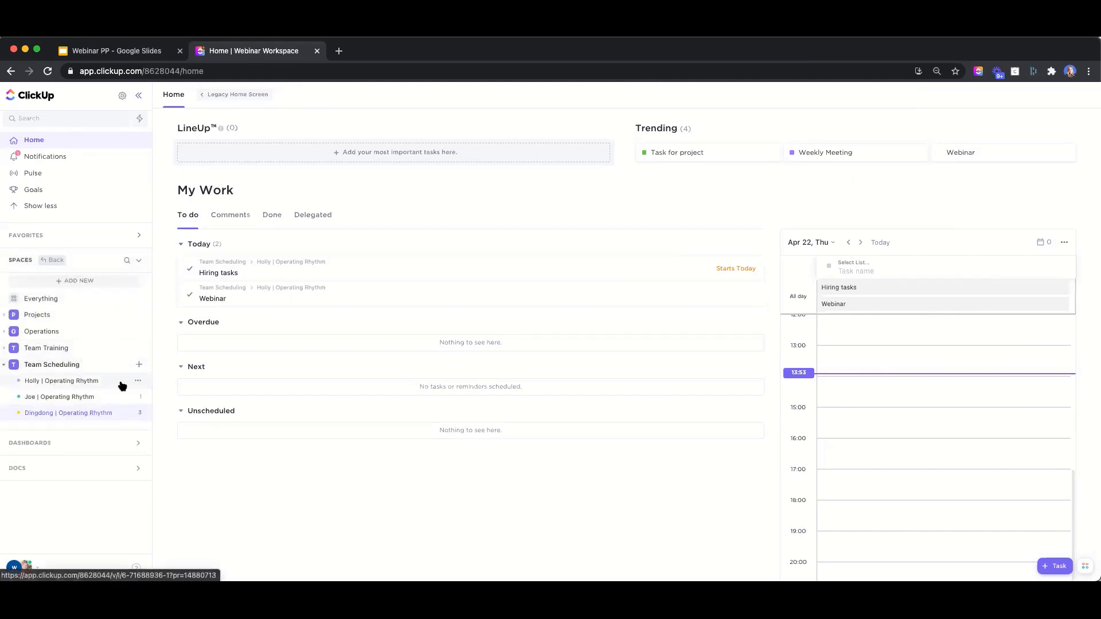
pyautogui.click(139, 364)
pyautogui.click(183, 398)
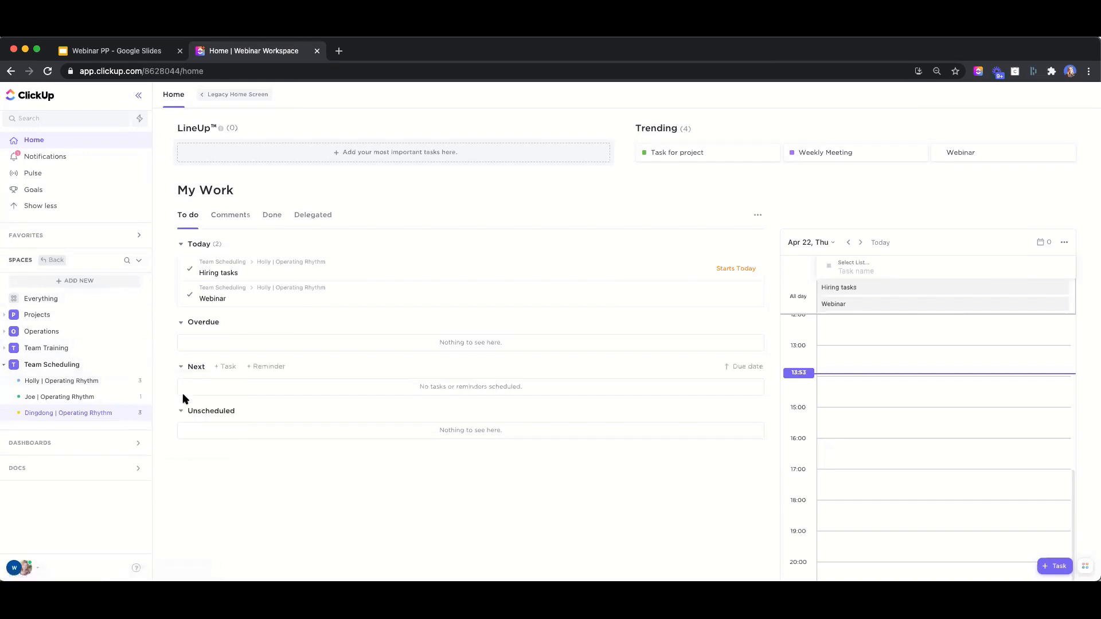
# Start a new list in Team Scheduling, then cancel the Create List dialog
pyautogui.click(138, 364)
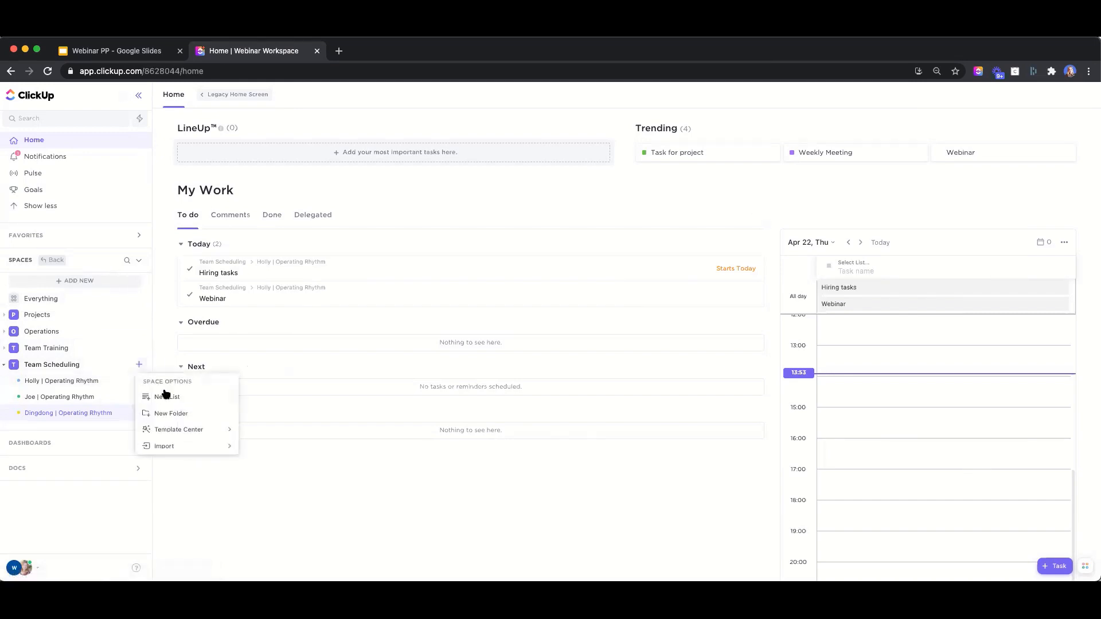
pyautogui.click(166, 396)
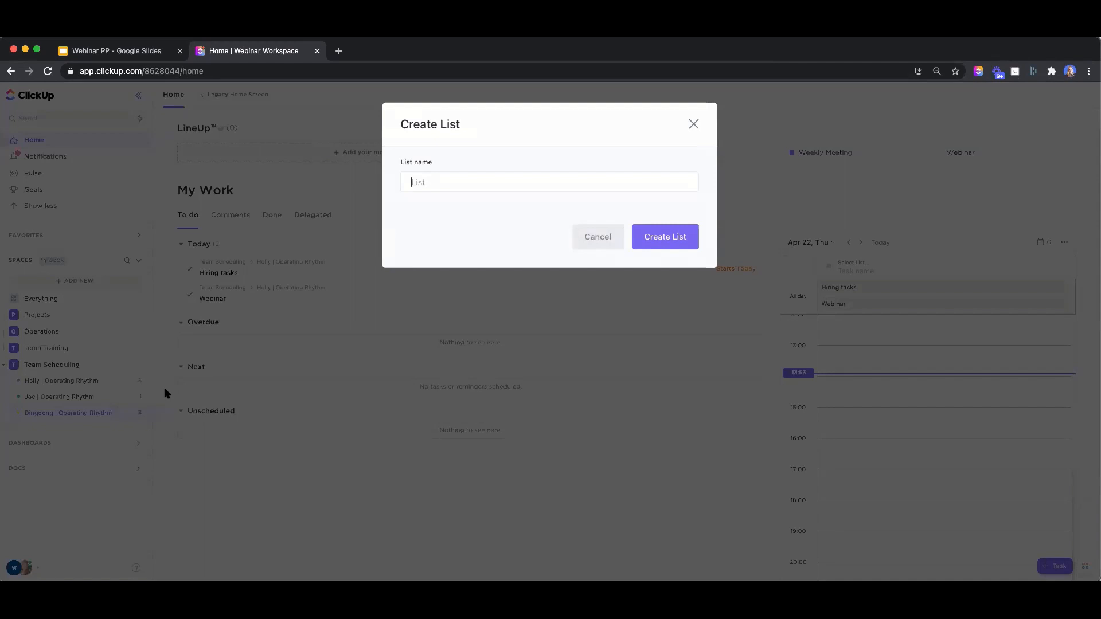
pyautogui.click(695, 125)
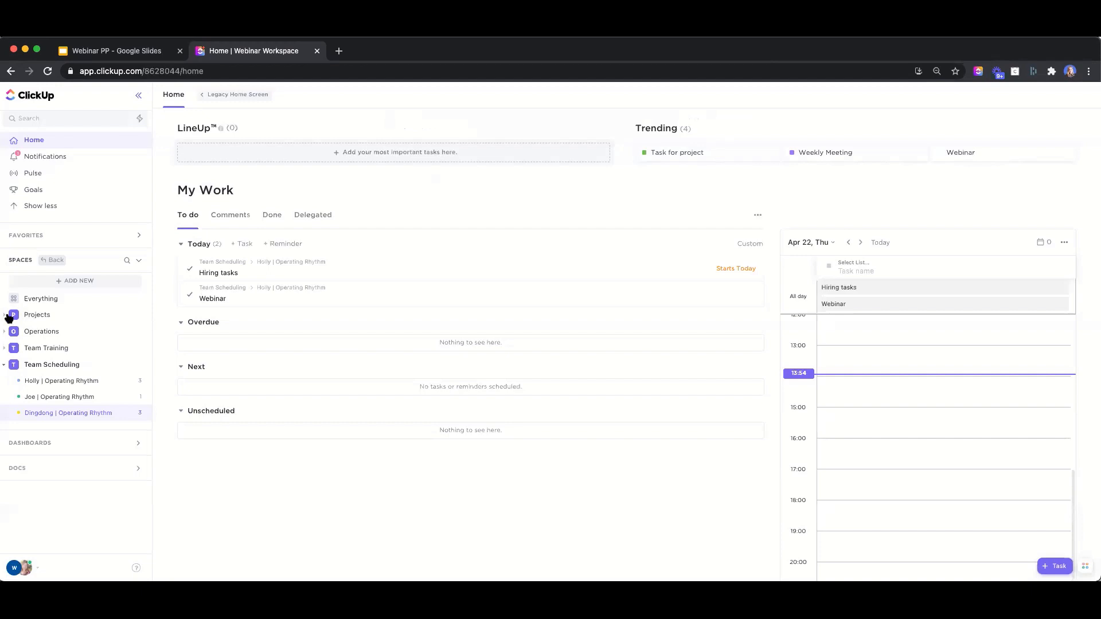
# Open Holly | Operating Rhythm to list Hiring tasks, Webinar and Monday Meeting under To Do
pyautogui.click(97, 391)
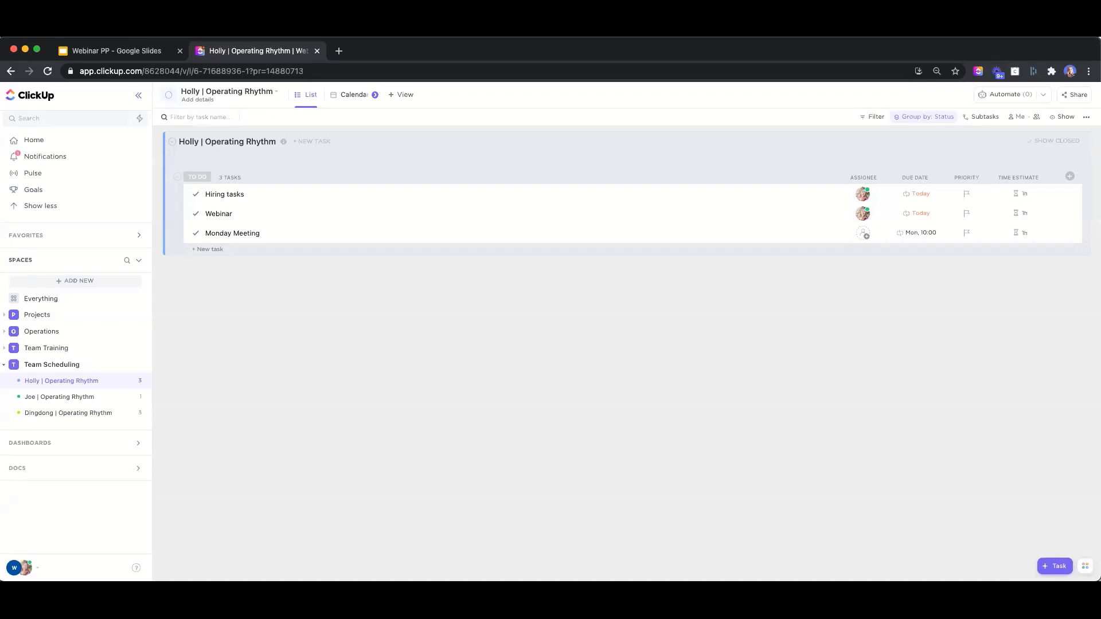
# In a new tab, go to the clickup.com/webinar page from the 'click' suggestions
pyautogui.click(338, 51)
pyautogui.write('click')
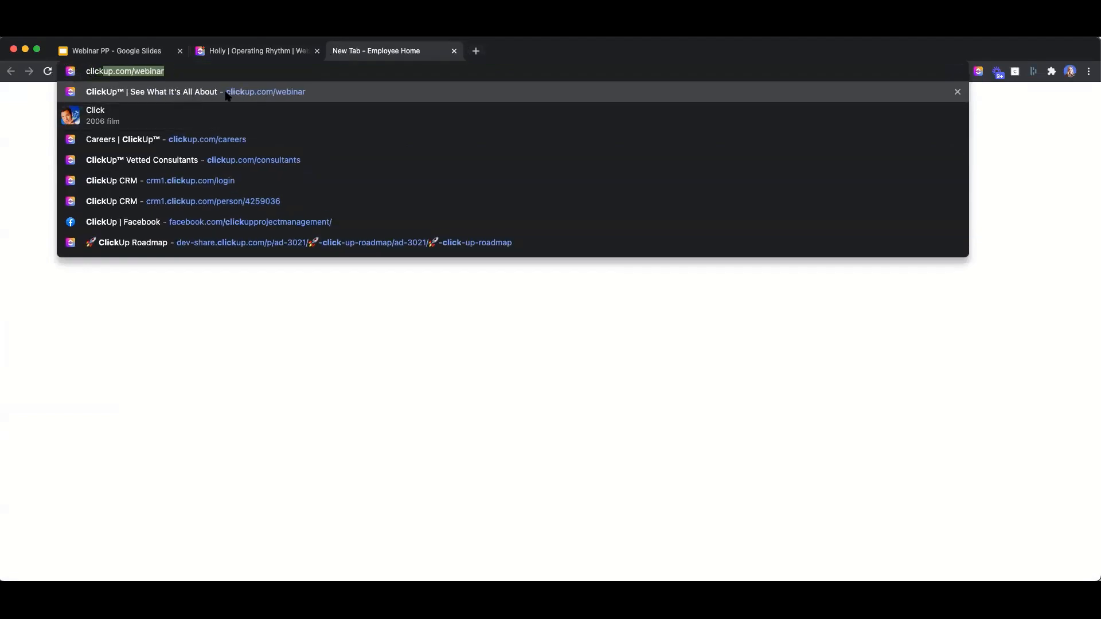
pyautogui.click(255, 96)
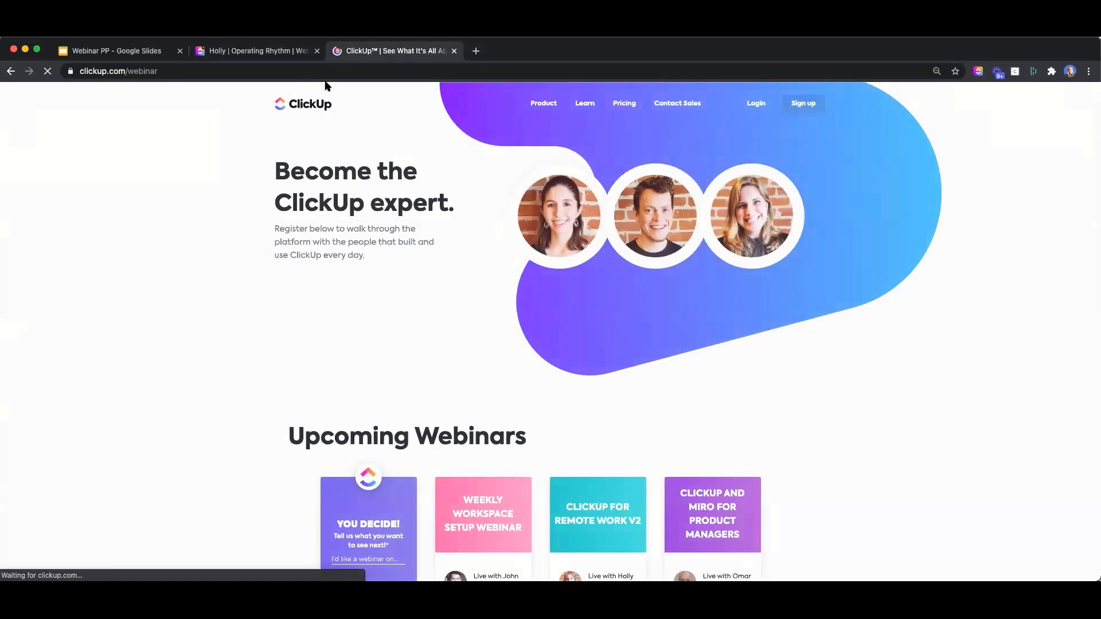
# Scroll down to the on-demand webinars and dismiss the sign-up popup
pyautogui.scroll(-5, 834, 258)
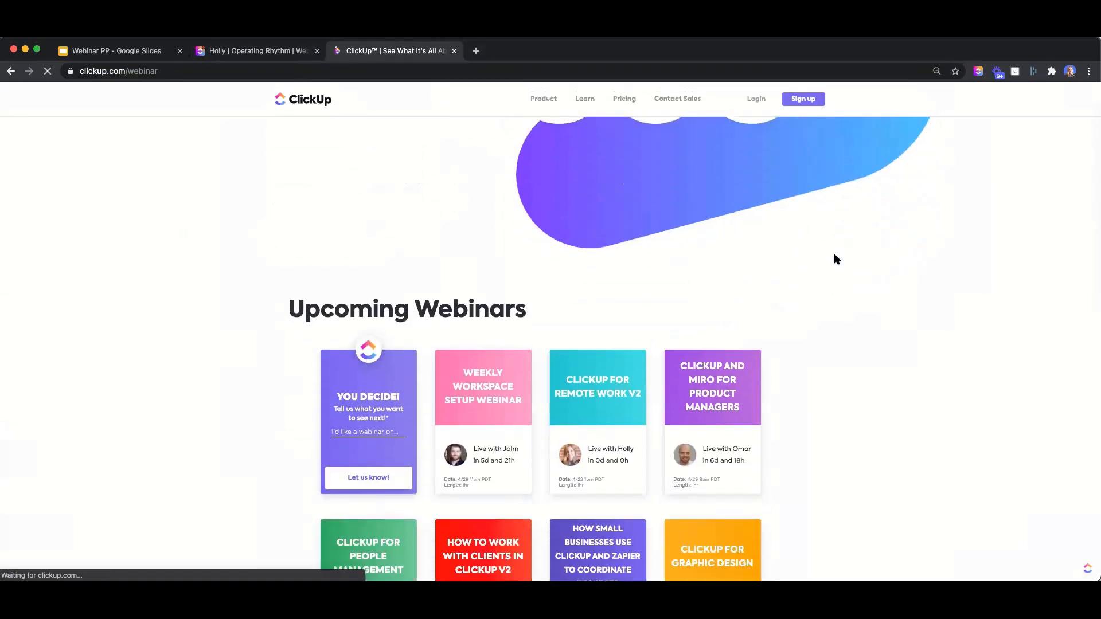
pyautogui.scroll(-5, 853, 354)
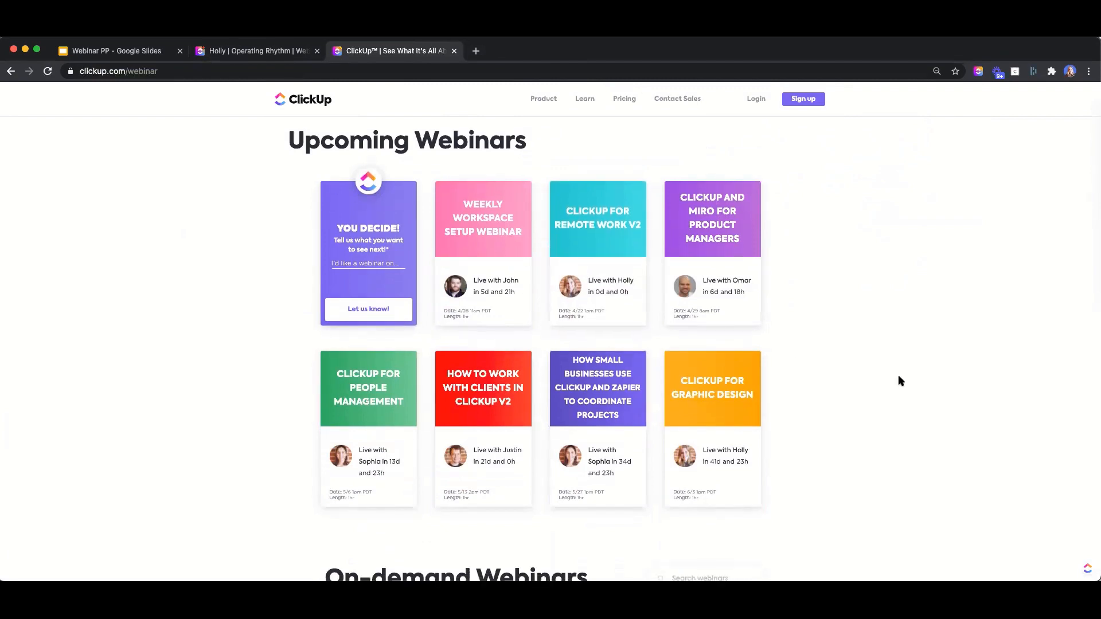
pyautogui.scroll(-5, 899, 379)
pyautogui.scroll(-10, 897, 381)
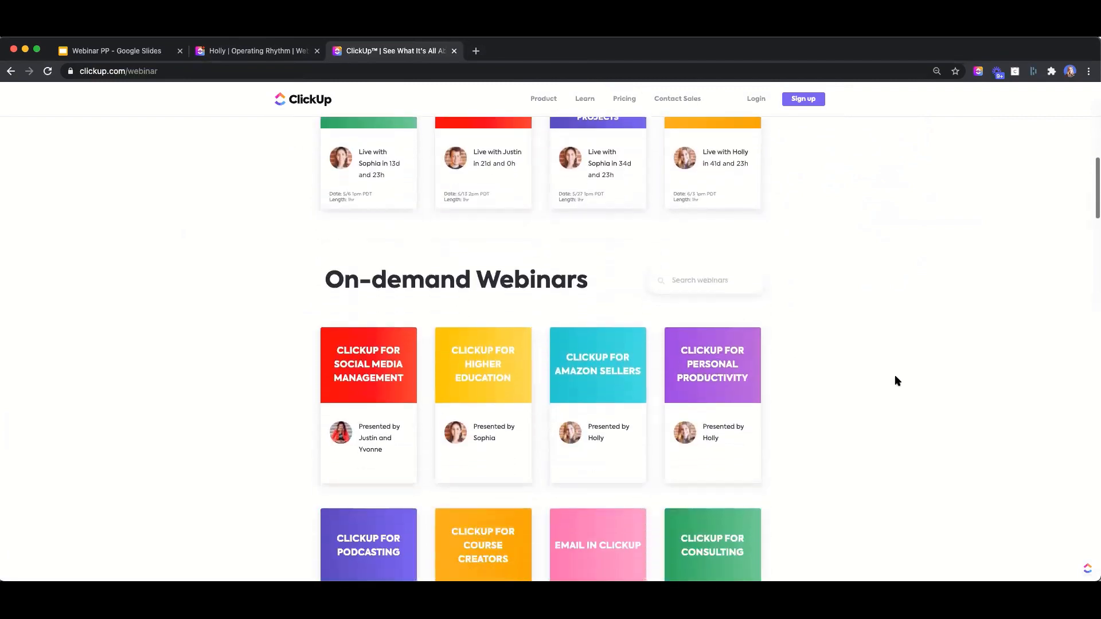
pyautogui.scroll(-8, 894, 377)
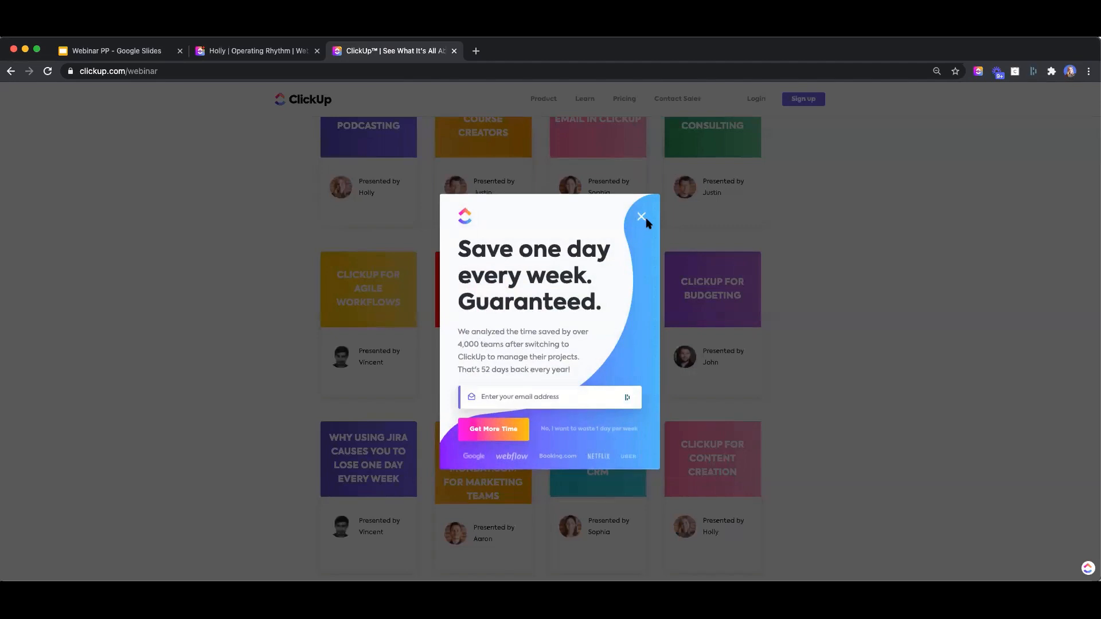
pyautogui.click(641, 217)
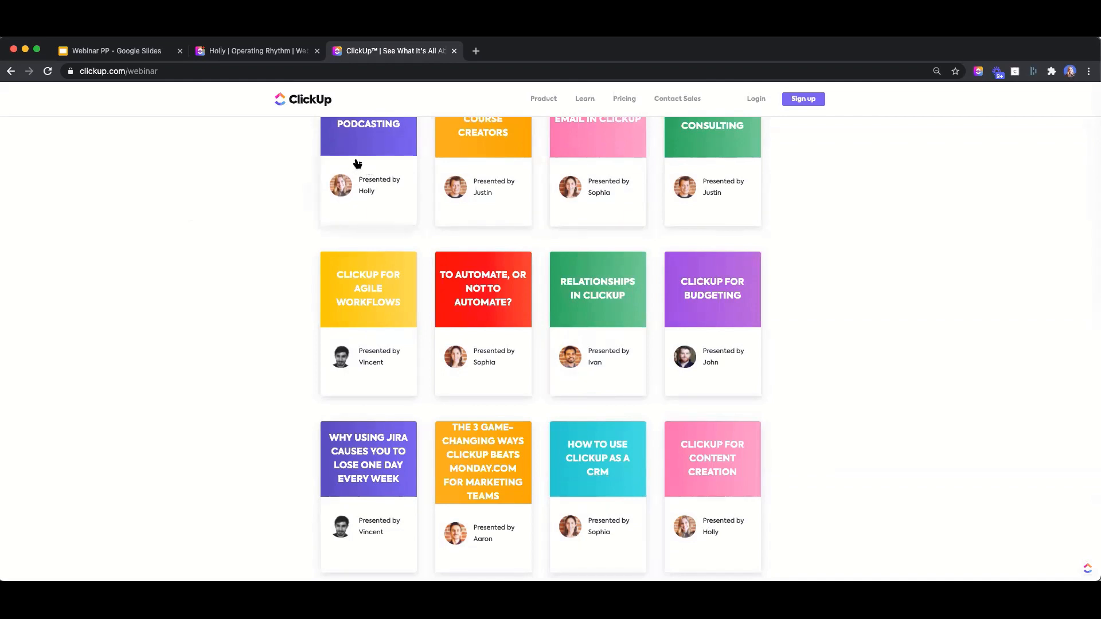
# Glance at the Operating Rhythm tab, then return to webinars and scroll up to Upcoming Webinars
pyautogui.click(258, 50)
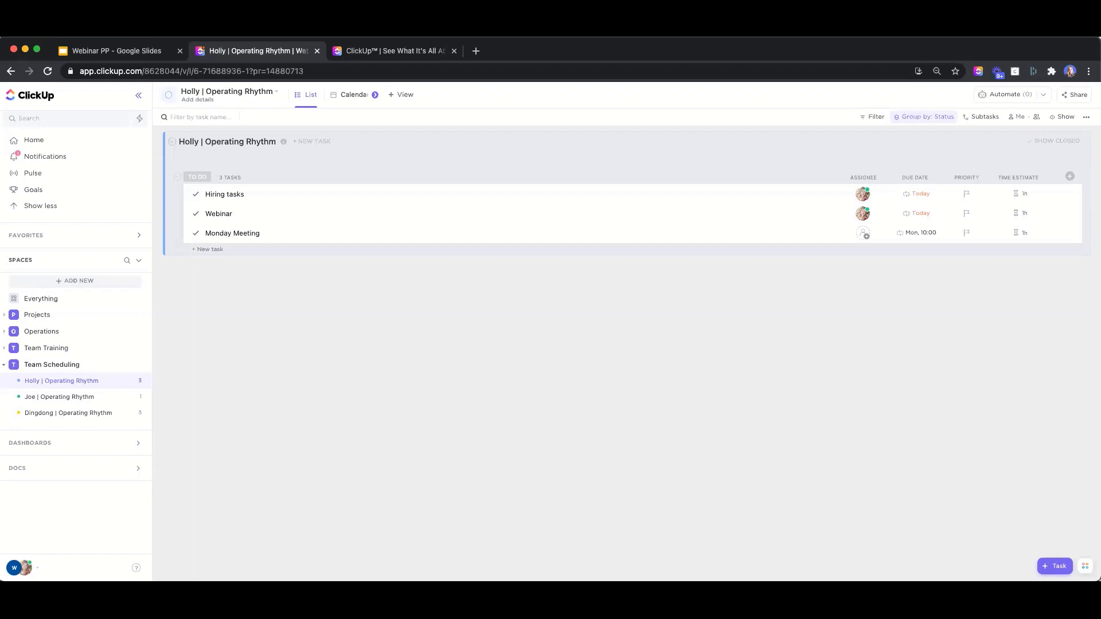
pyautogui.click(394, 52)
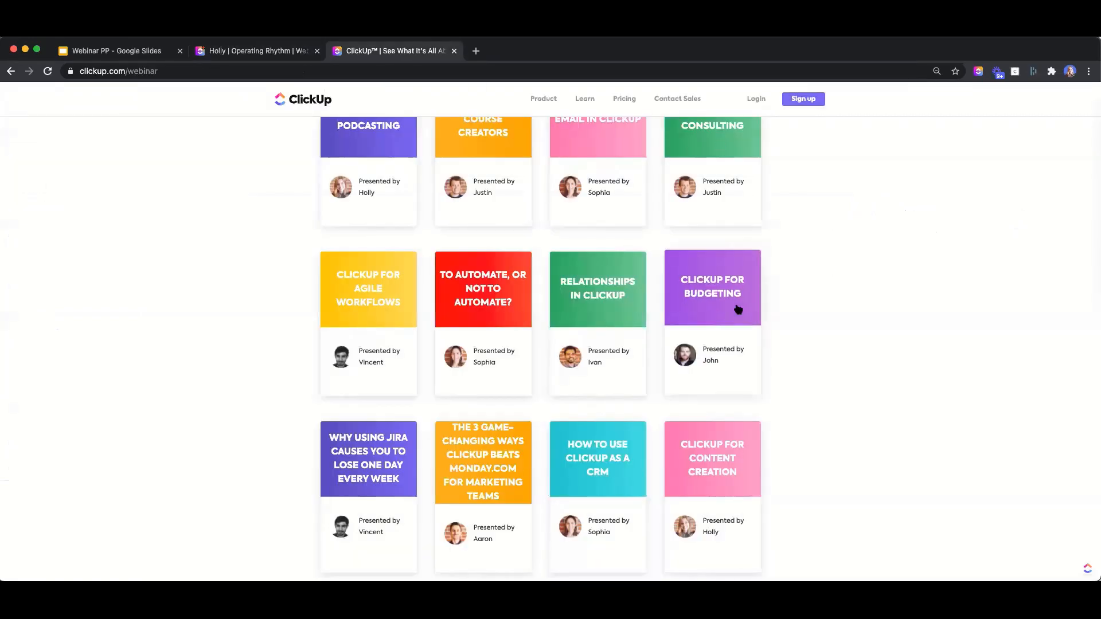
pyautogui.scroll(6, 738, 309)
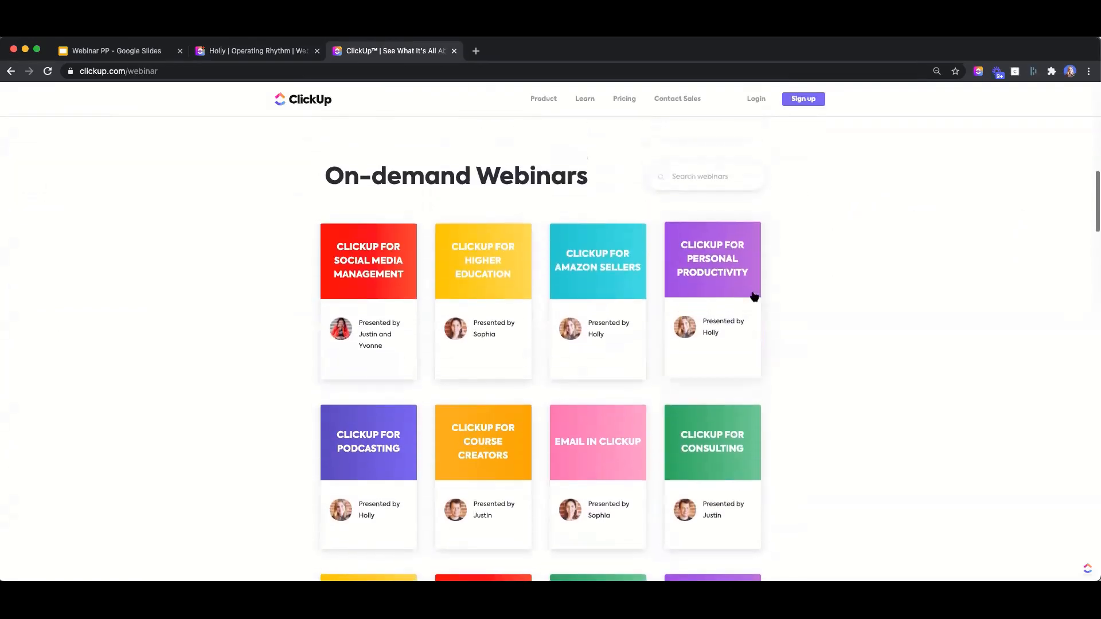
pyautogui.scroll(7, 754, 296)
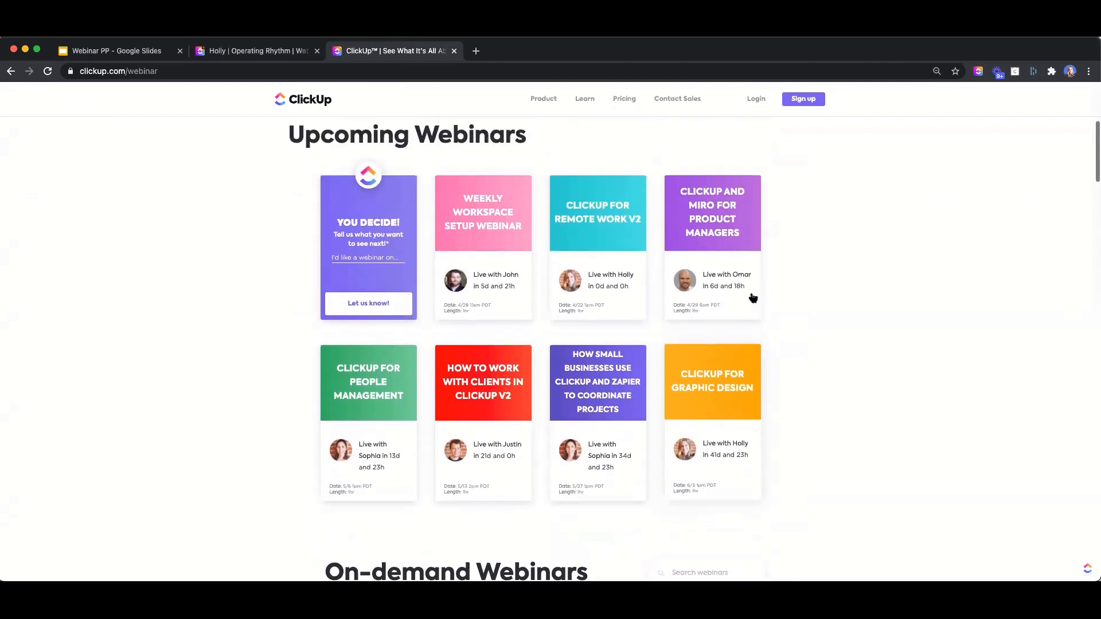
pyautogui.scroll(1, 753, 297)
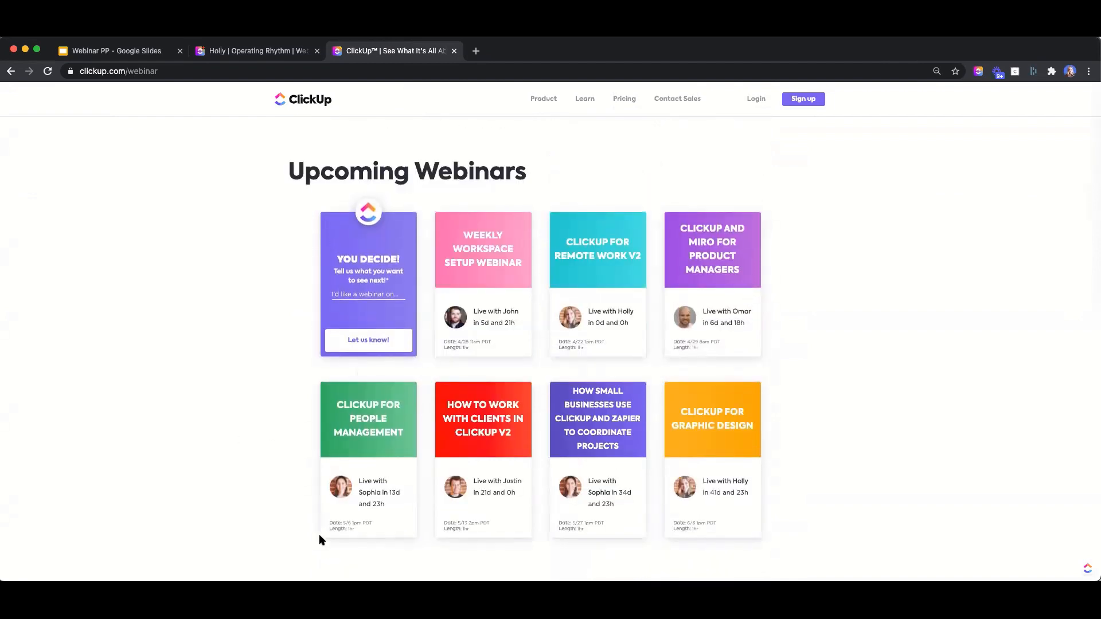